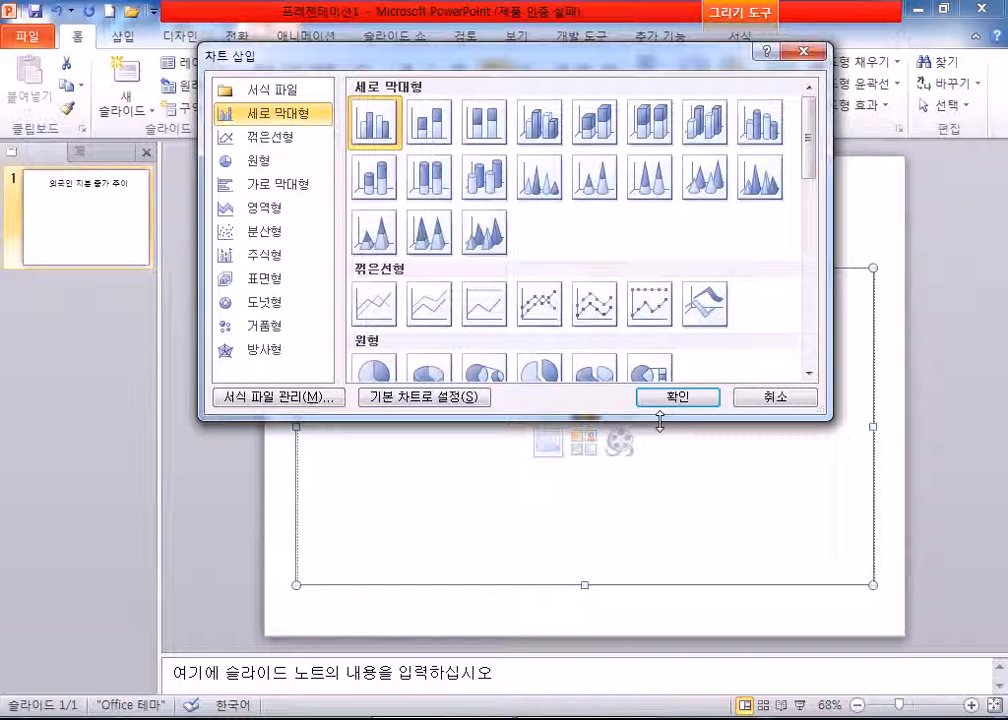
Step: Insert a chart of the first vertical column type (세로 막대형, clustered column) into the slide's content placeholder
{"action": "left_click_drag", "start_coordinate": [518, 57], "coordinate": [585, 39]}
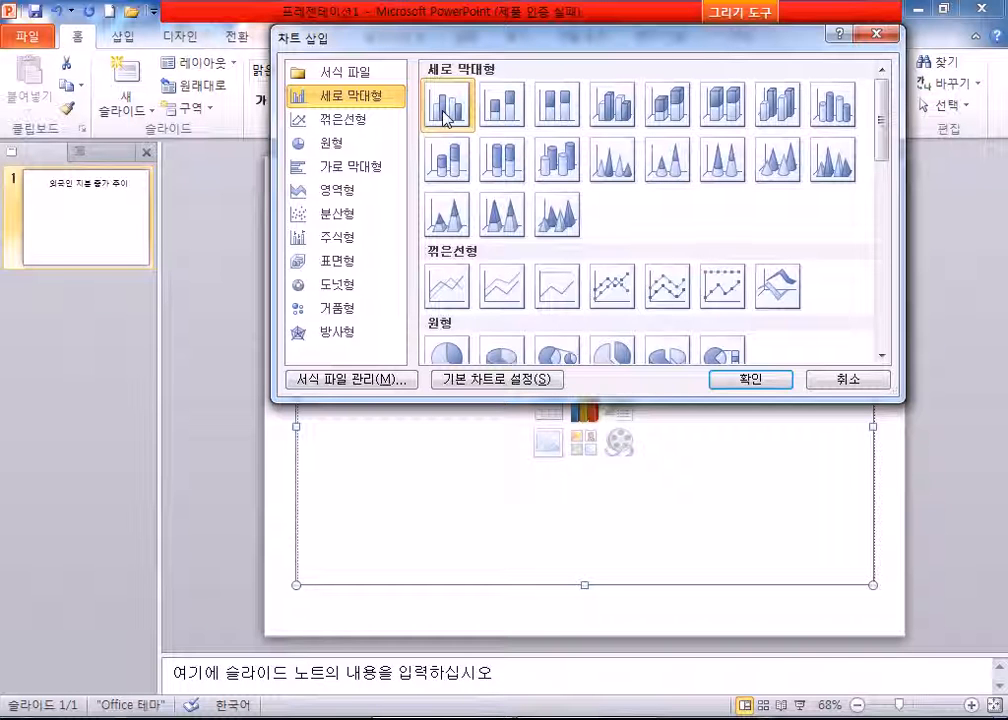
{"action": "left_click", "coordinate": [340, 119]}
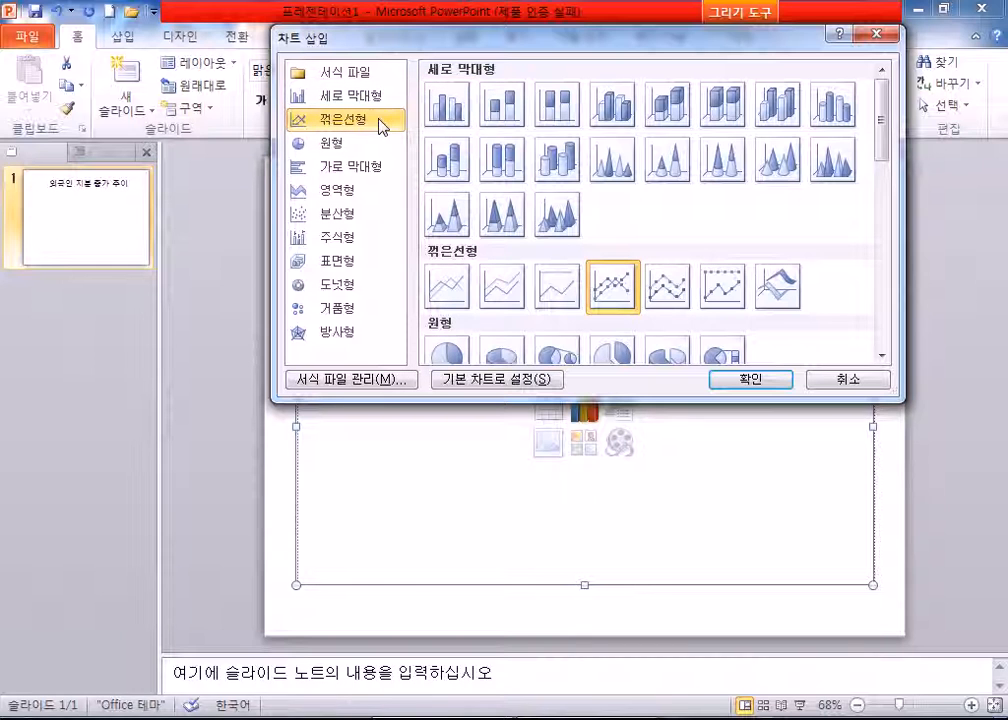
{"action": "scroll", "coordinate": [886, 185], "scroll_direction": "down", "scroll_amount": 3}
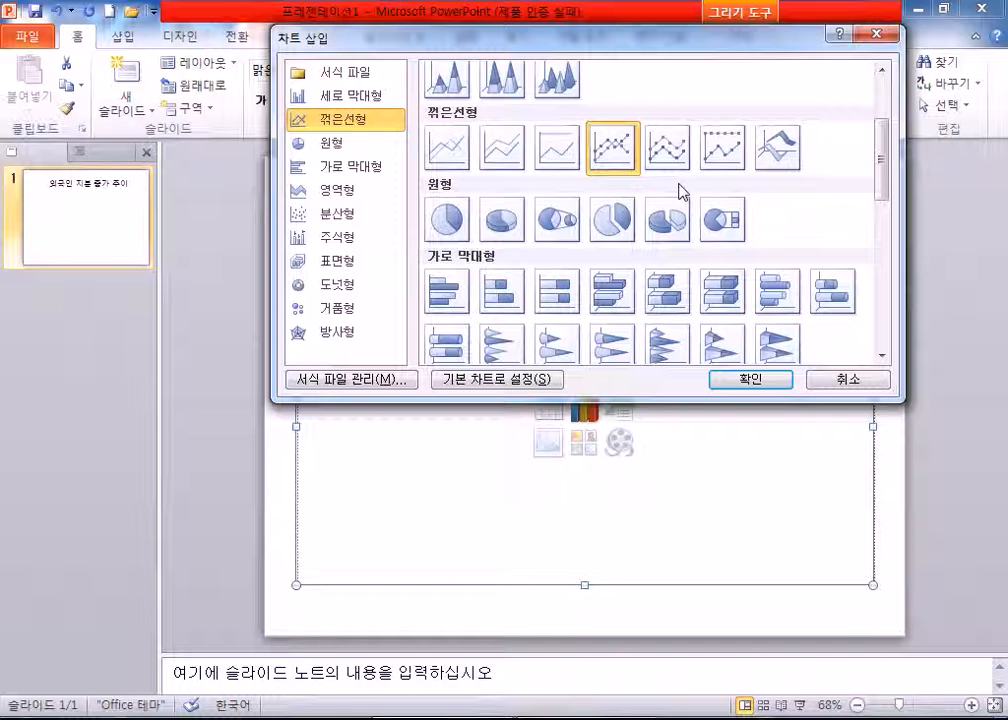
{"action": "left_click", "coordinate": [382, 100]}
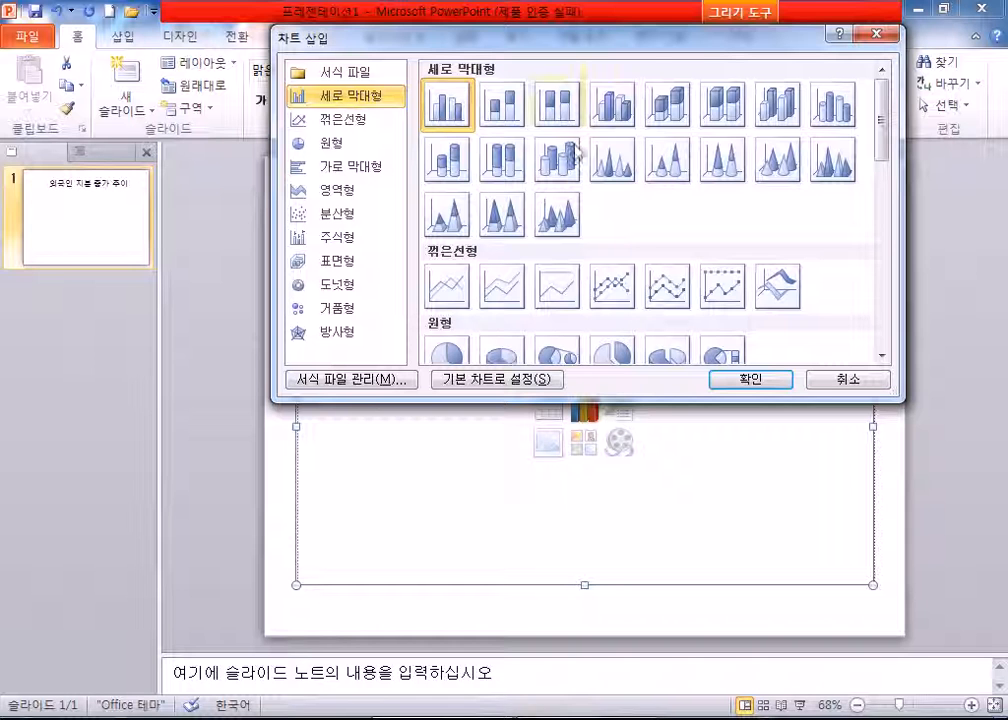
{"action": "left_click", "coordinate": [752, 381]}
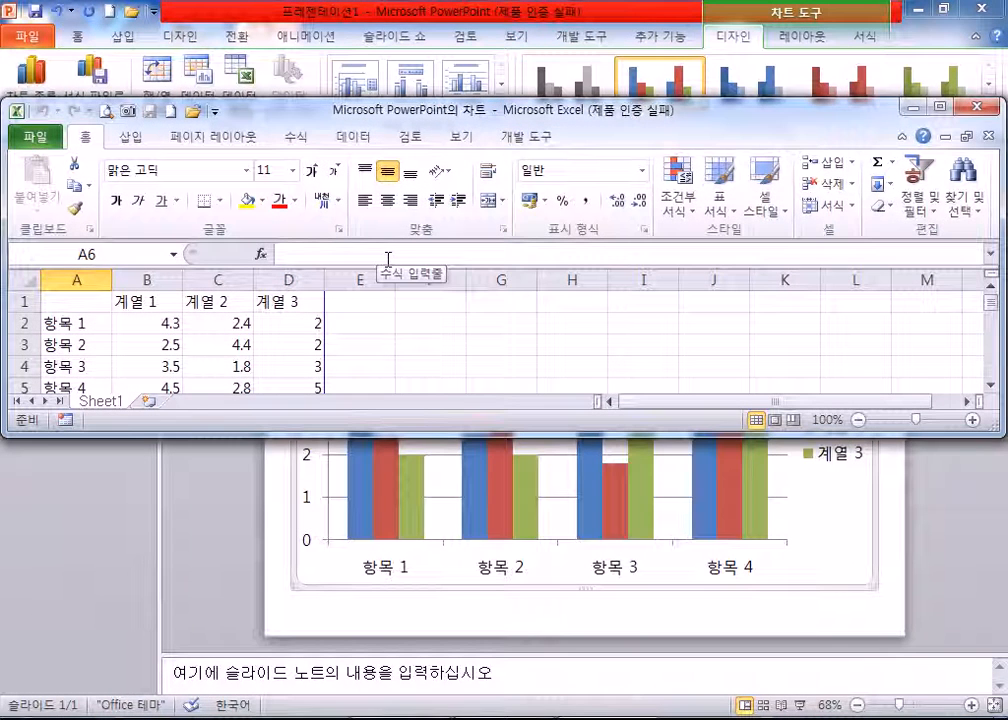
Step: Move the chart data window up and enlarge it so that all its data rows fit
{"action": "left_click_drag", "start_coordinate": [488, 110], "coordinate": [488, 15]}
{"action": "left_click_drag", "start_coordinate": [396, 338], "coordinate": [370, 512]}
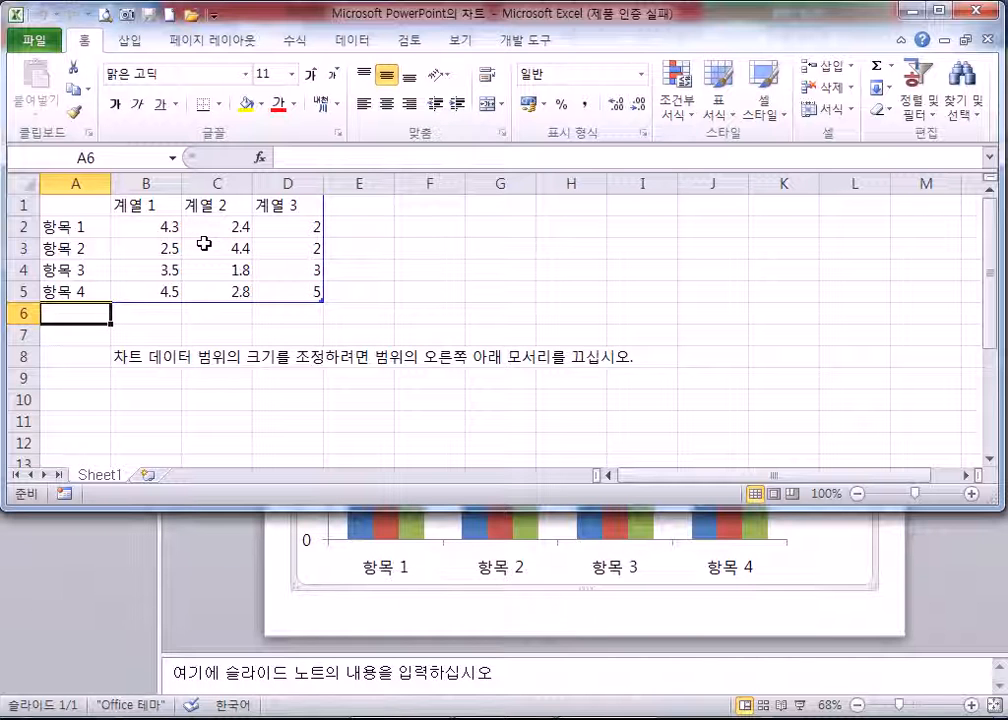
{"action": "left_click", "coordinate": [970, 13]}
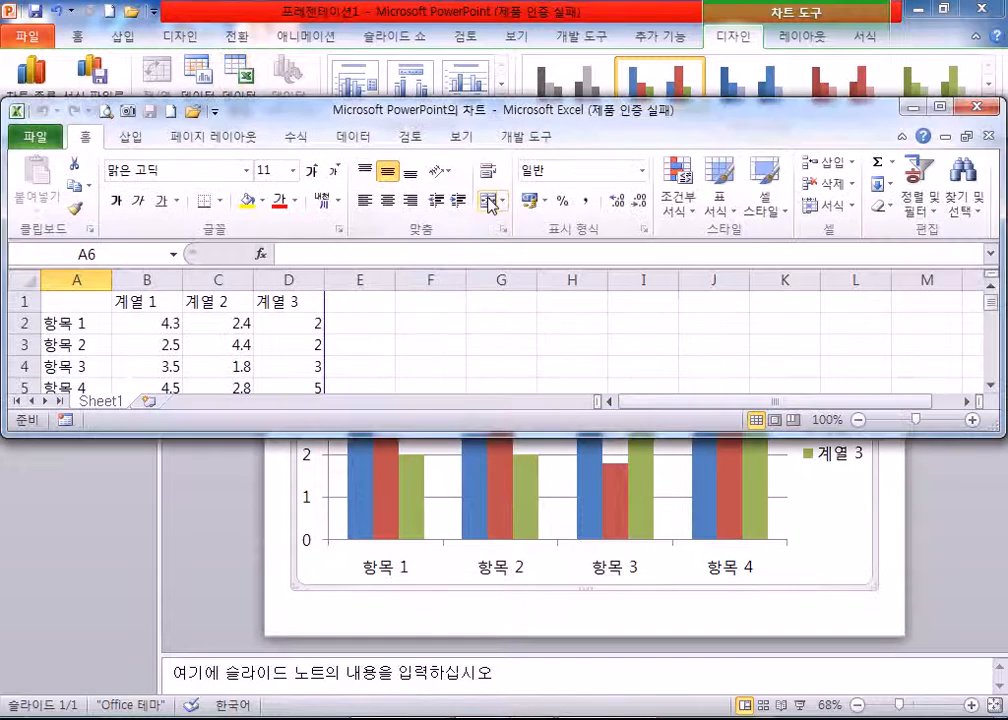
{"action": "left_click", "coordinate": [398, 93]}
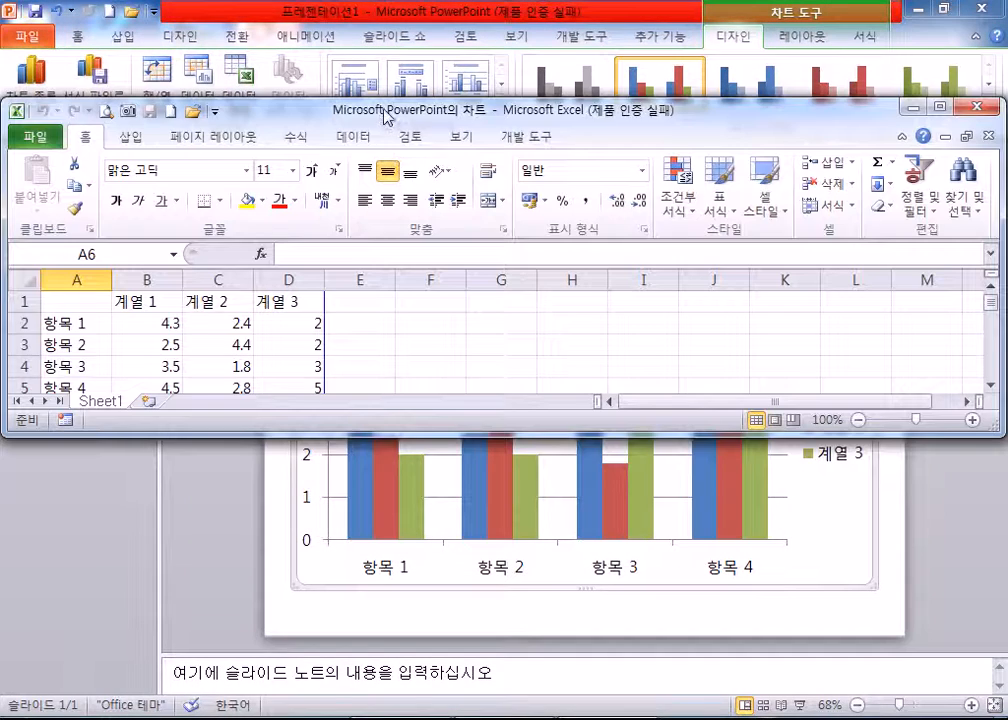
{"action": "left_click_drag", "start_coordinate": [382, 111], "coordinate": [389, 44]}
{"action": "left_click_drag", "start_coordinate": [370, 370], "coordinate": [312, 536]}
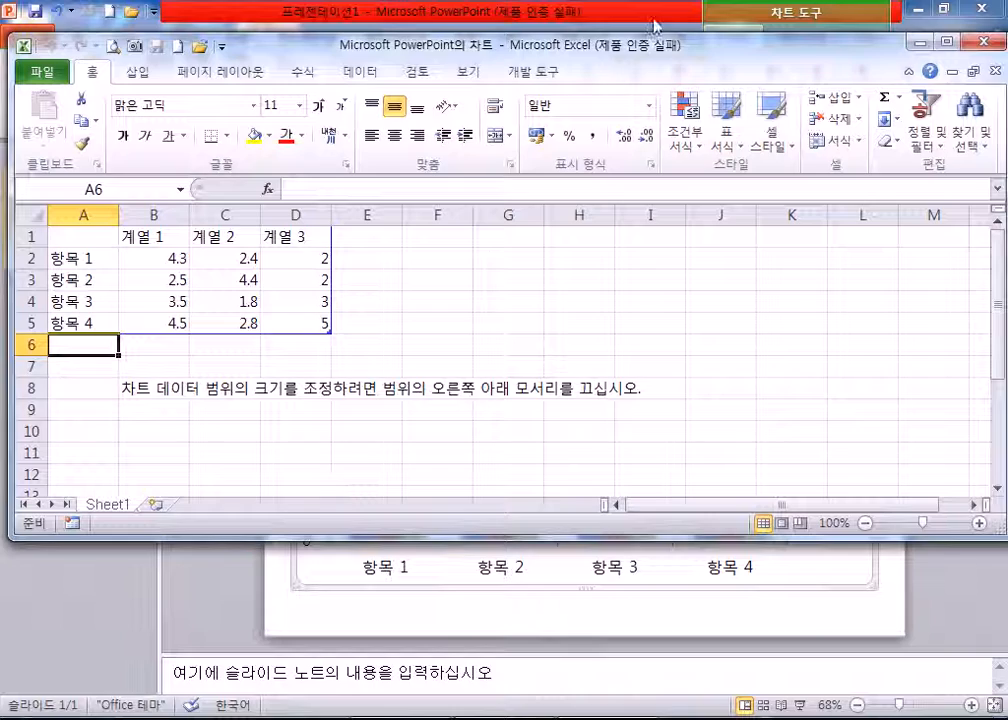
Step: Arrange the presentation and chart data windows side by side, with the slide on the left and the datasheet on the right
{"action": "left_click", "coordinate": [948, 12]}
{"action": "left_click_drag", "start_coordinate": [640, 45], "coordinate": [479, 16]}
{"action": "left_click", "coordinate": [810, 55]}
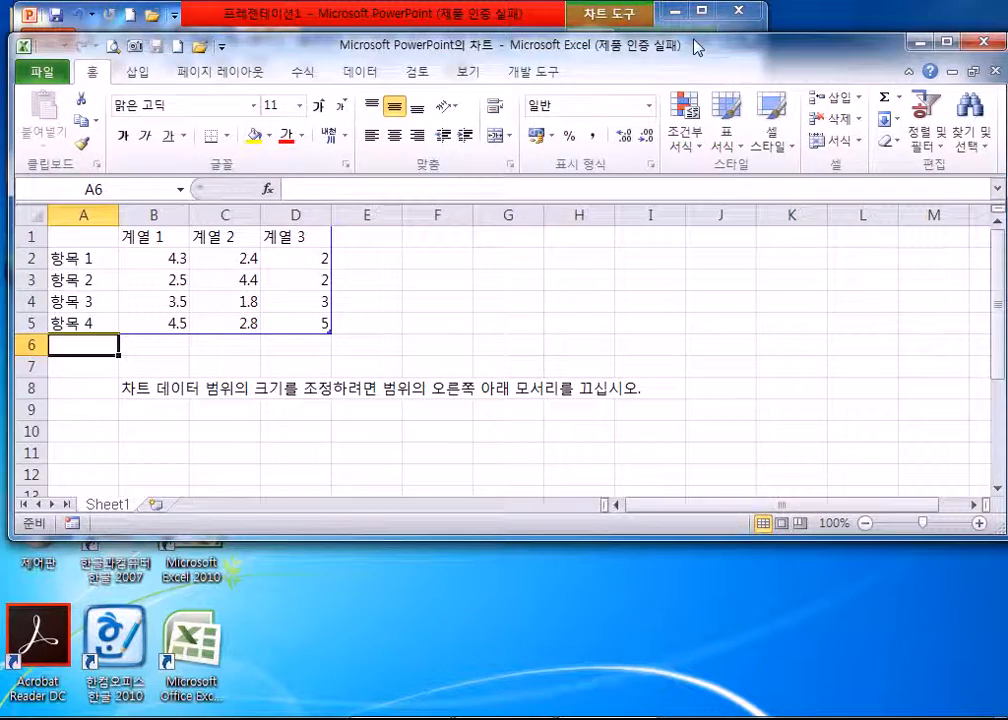
{"action": "left_click_drag", "start_coordinate": [675, 42], "coordinate": [0, 68]}
{"action": "left_click_drag", "start_coordinate": [252, 18], "coordinate": [740, 18]}
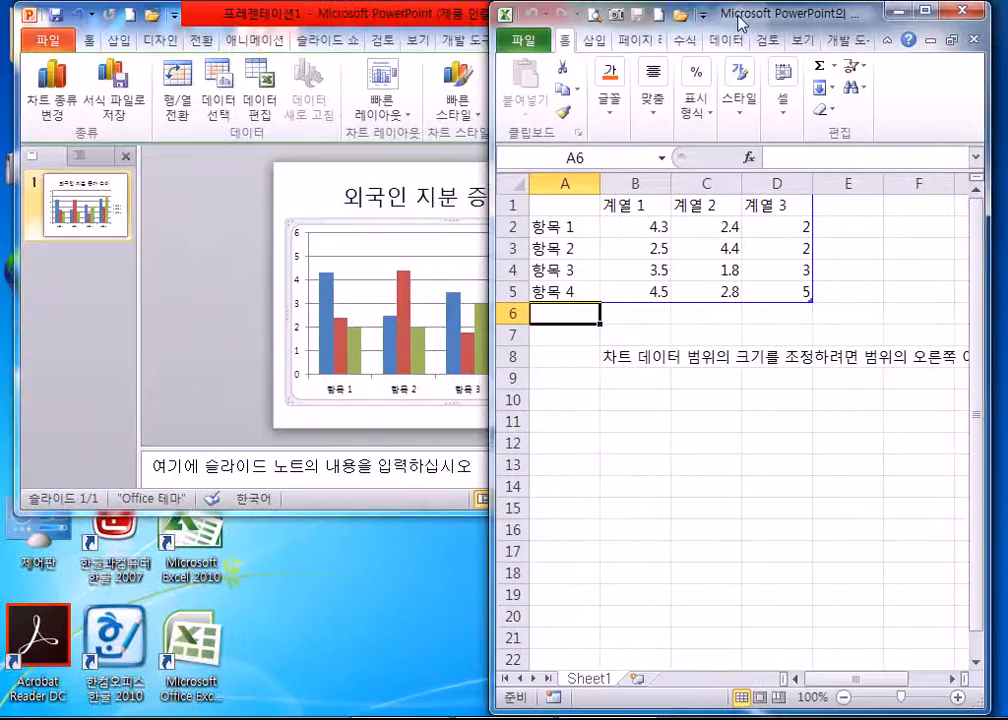
{"action": "left_click_drag", "start_coordinate": [345, 17], "coordinate": [0, 18]}
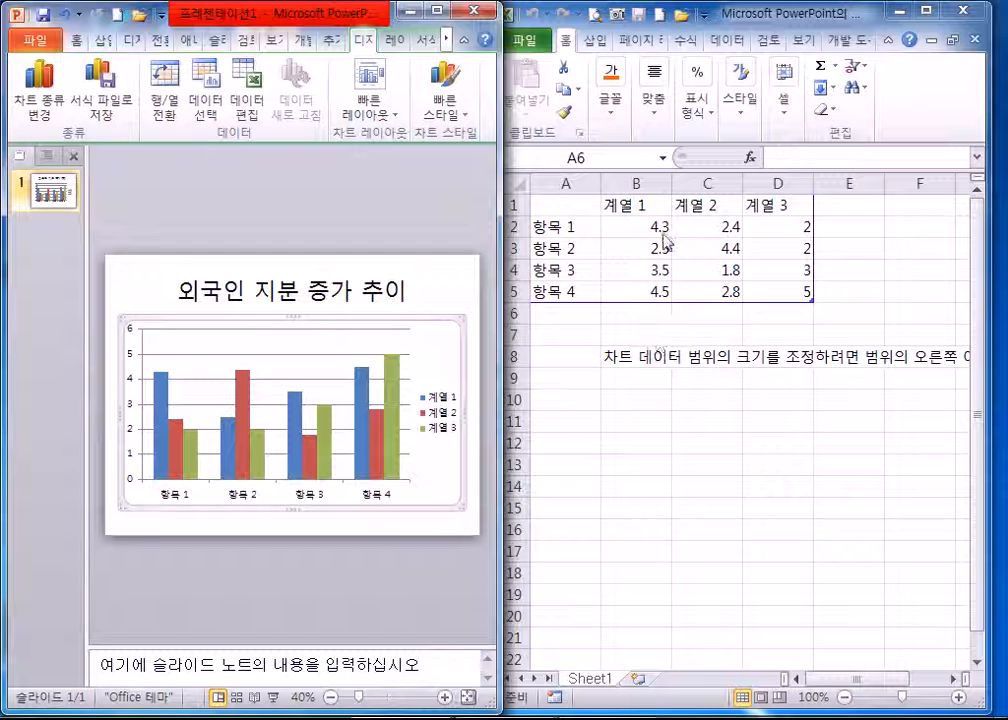
{"action": "left_click", "coordinate": [789, 22]}
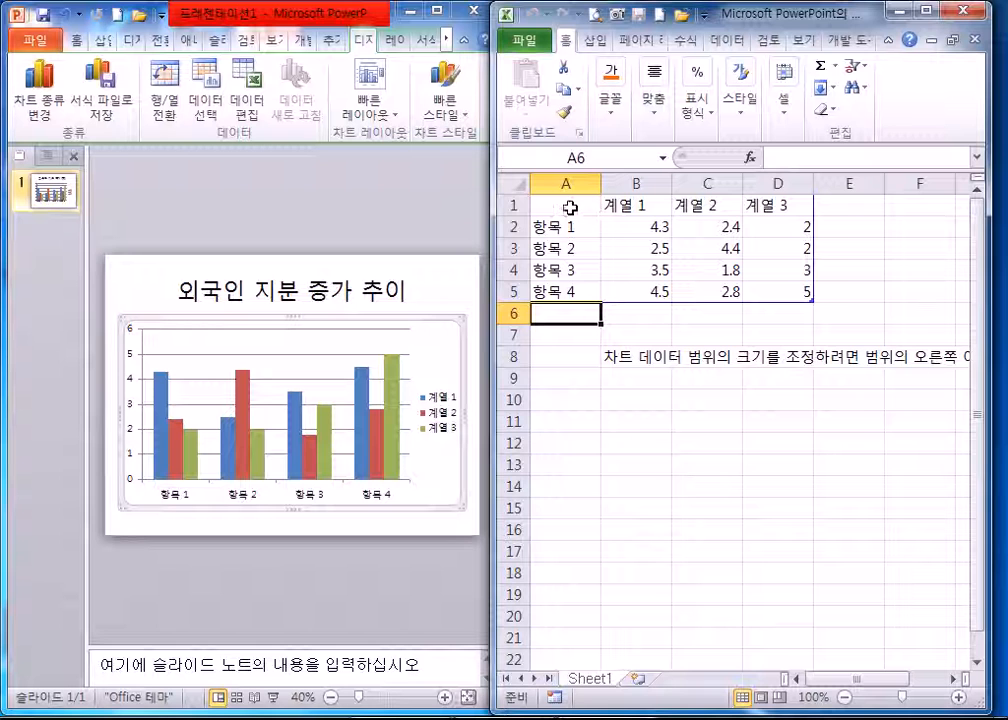
Step: Replace the first series header in cell B1 with 5월말
{"action": "left_click", "coordinate": [612, 205]}
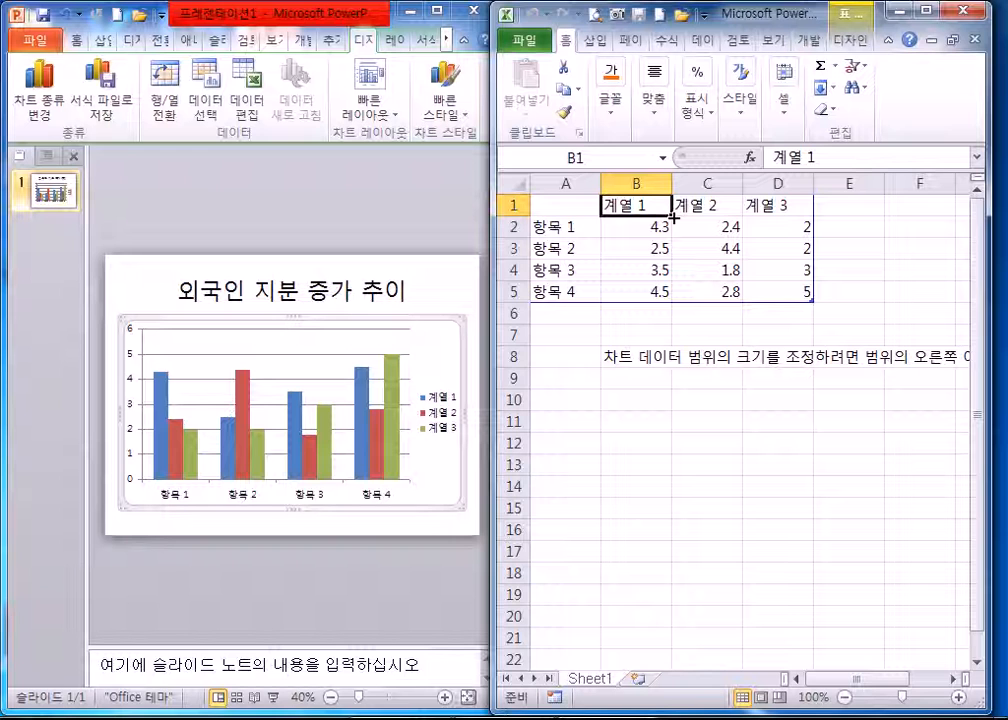
{"action": "type", "text": "3"}
{"action": "key", "text": "BackSpace"}
{"action": "type", "text": "5dnjfakf"}
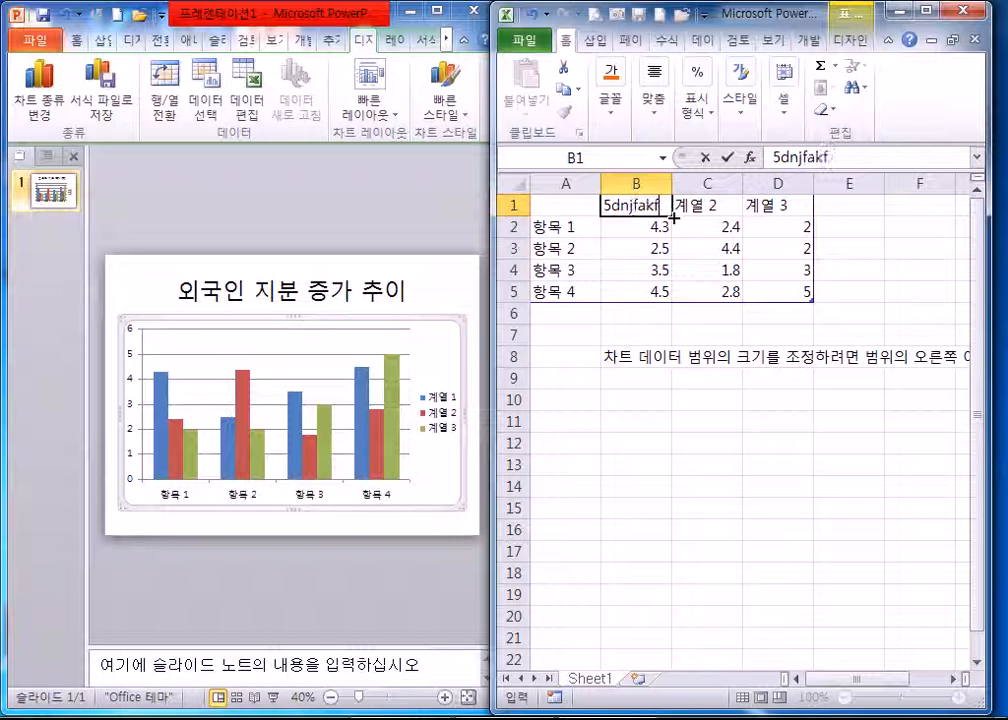
{"action": "key", "text": "Tab"}
{"action": "key", "text": "Left"}
{"action": "type", "text": "5우ㅠㅓ"}
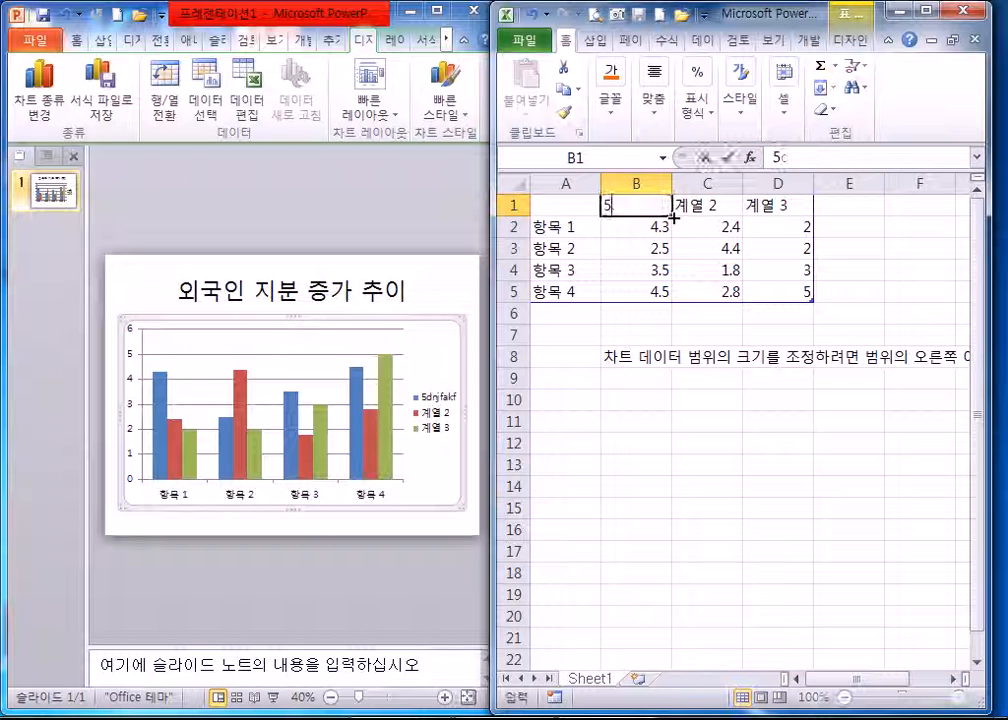
{"action": "key", "text": "BackSpace"}
{"action": "key", "text": "BackSpace"}
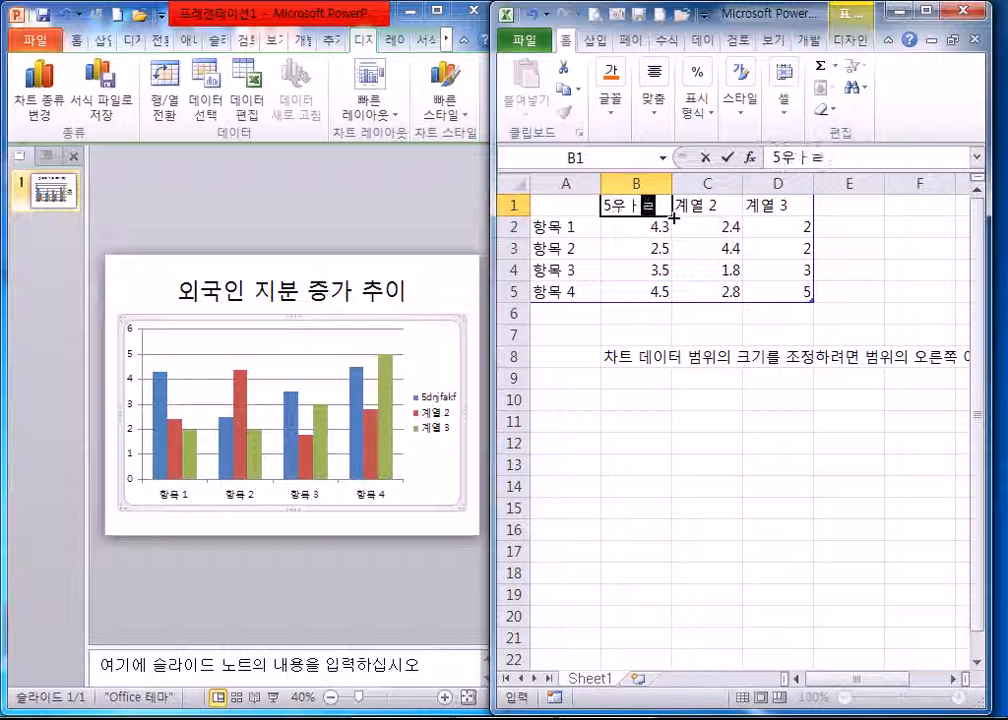
{"action": "type", "text": "월말"}
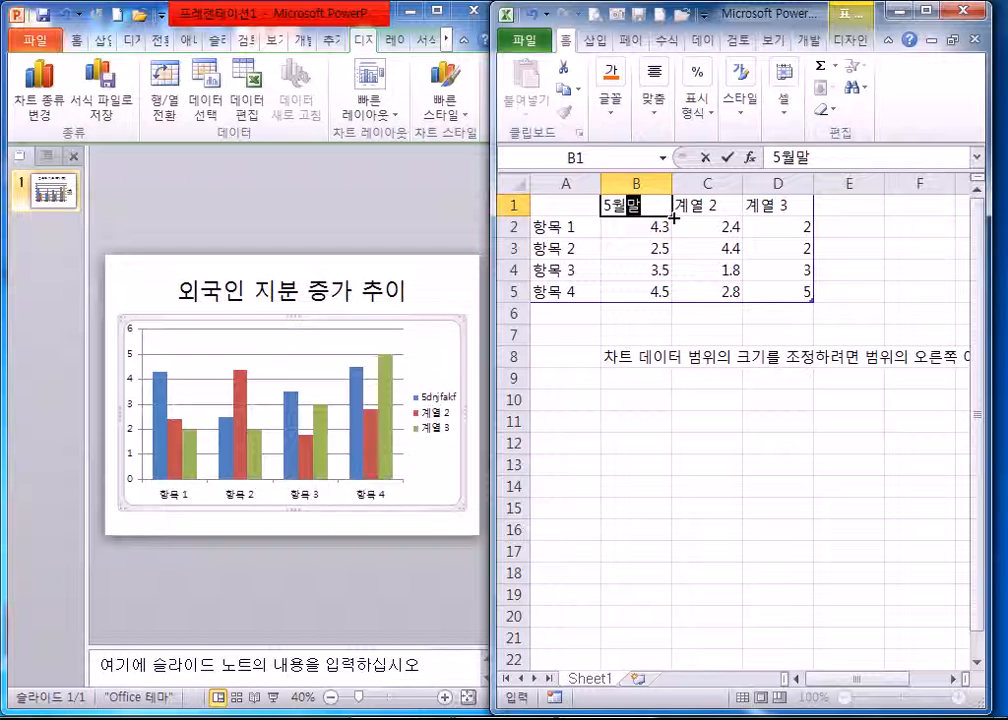
{"action": "key", "text": "Tab"}
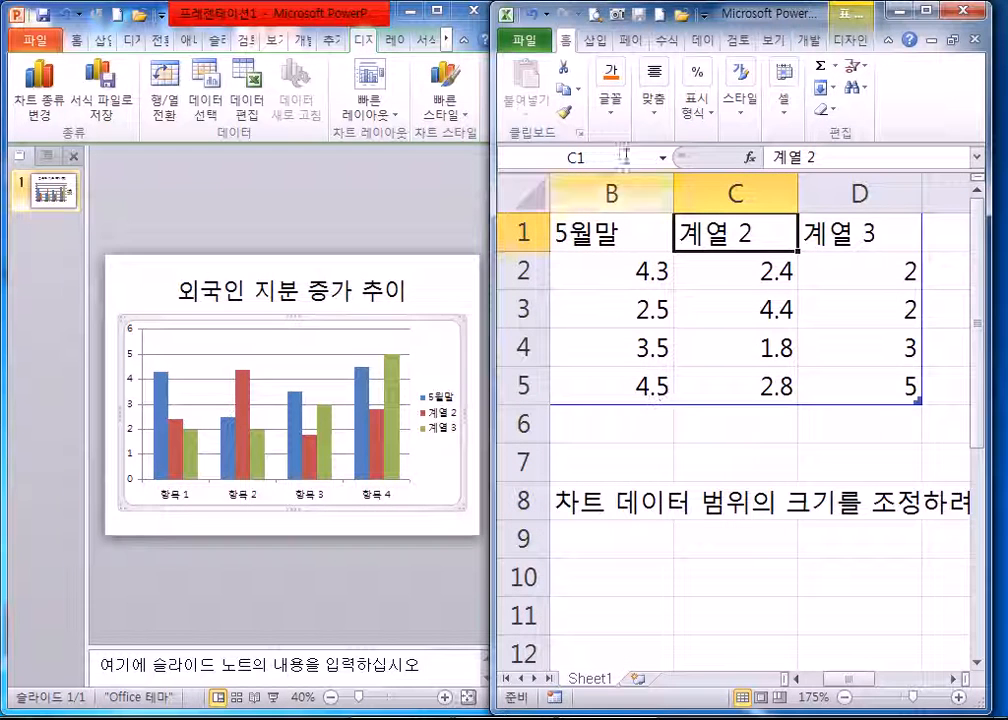
Step: Maximize the datasheet window and change the series headers in C1 and D1 to 7월말 and 9월말
{"action": "double_click", "coordinate": [740, 18]}
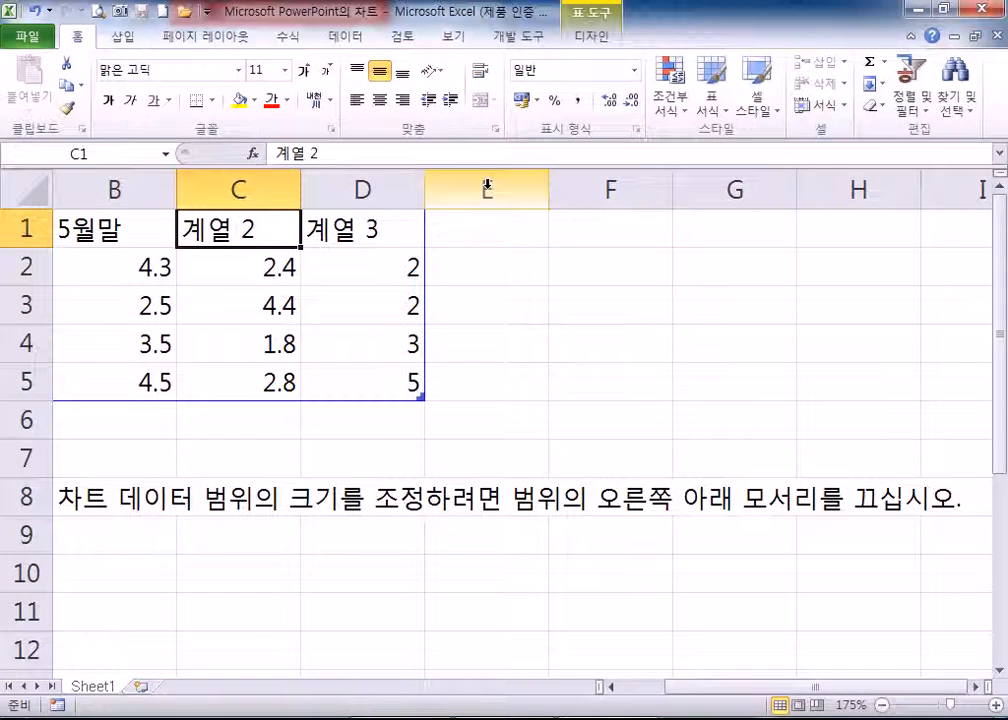
{"action": "type", "text": "7월말"}
{"action": "key", "text": "Tab"}
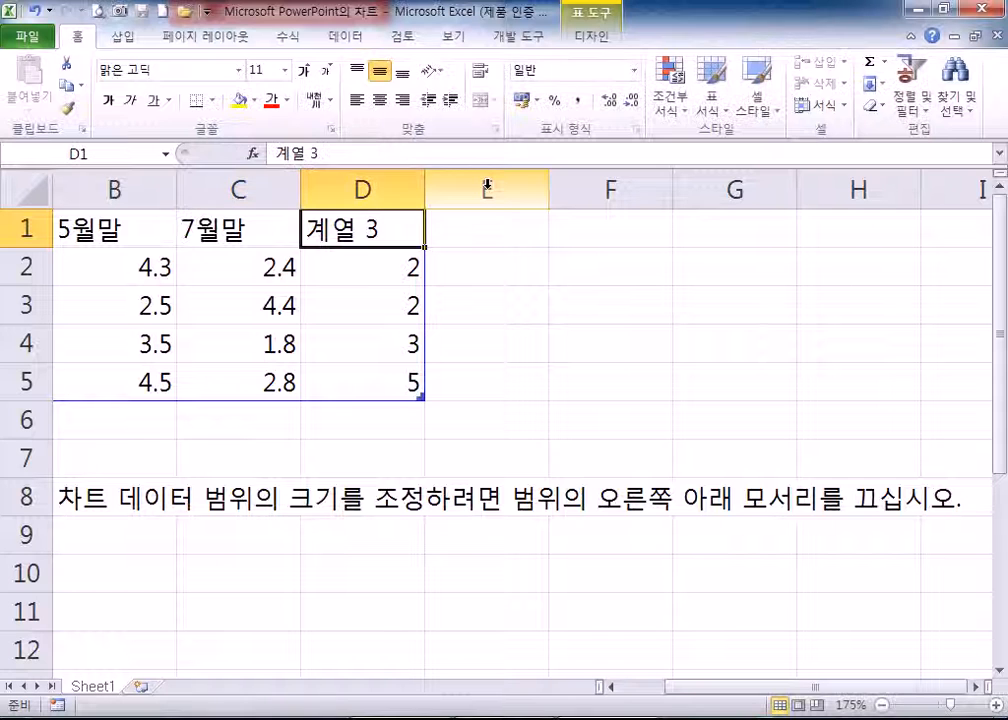
{"action": "type", "text": "9우월말"}
{"action": "key", "text": "Return"}
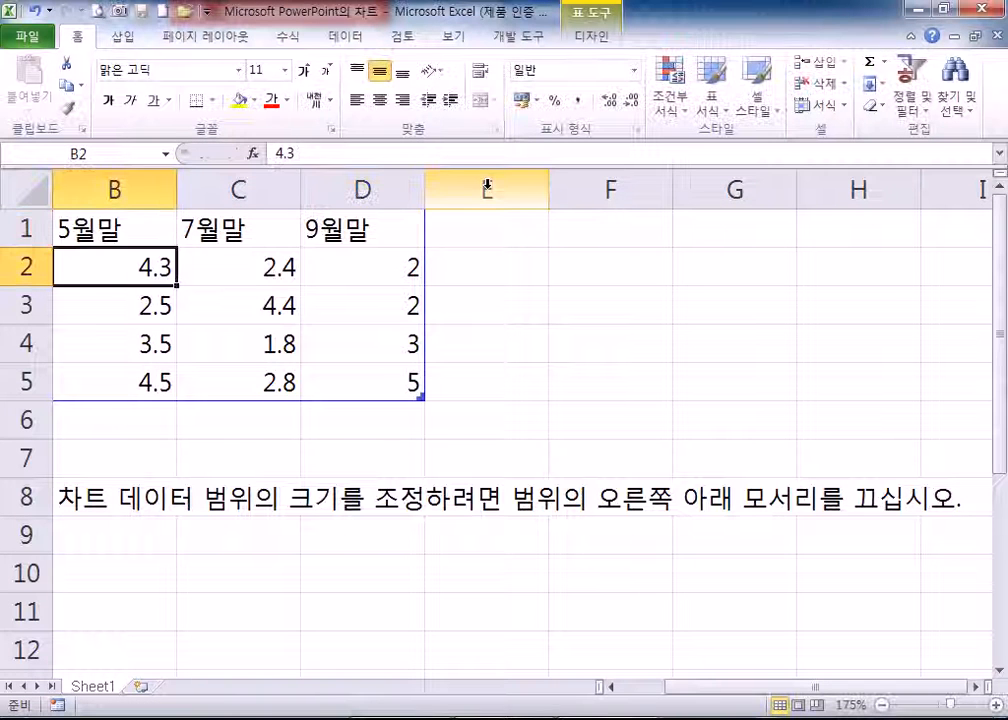
Step: Rename the categories in A2 to A5 as 디스플레이, 전자, 화학 and 반도체
{"action": "key", "text": "Left"}
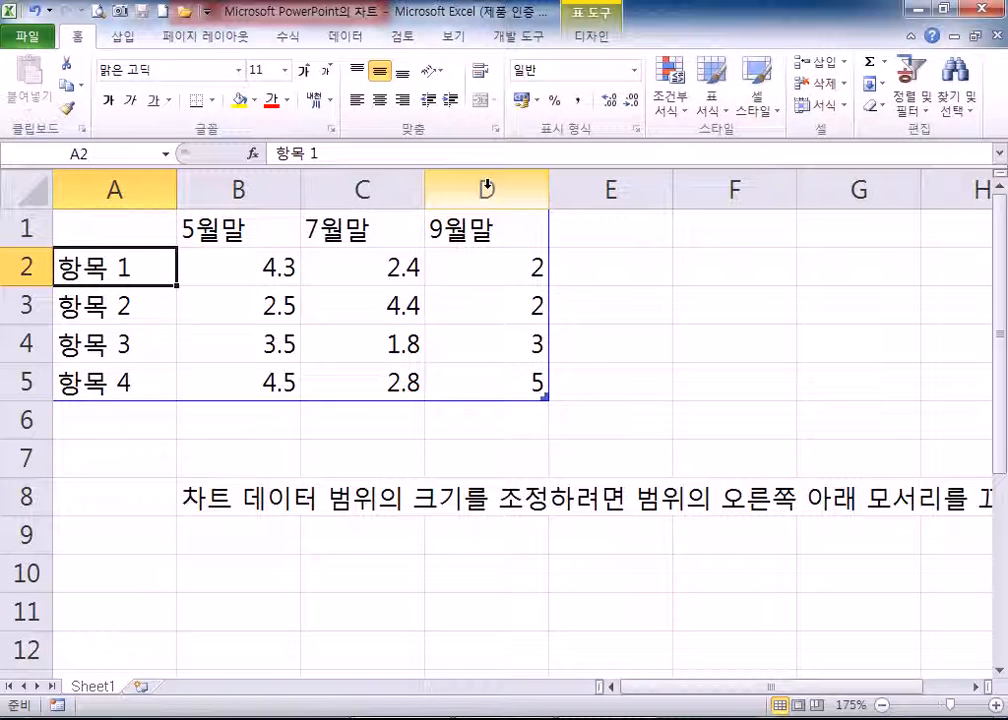
{"action": "type", "text": "디스플레이"}
{"action": "key", "text": "Return"}
{"action": "type", "text": "전2자"}
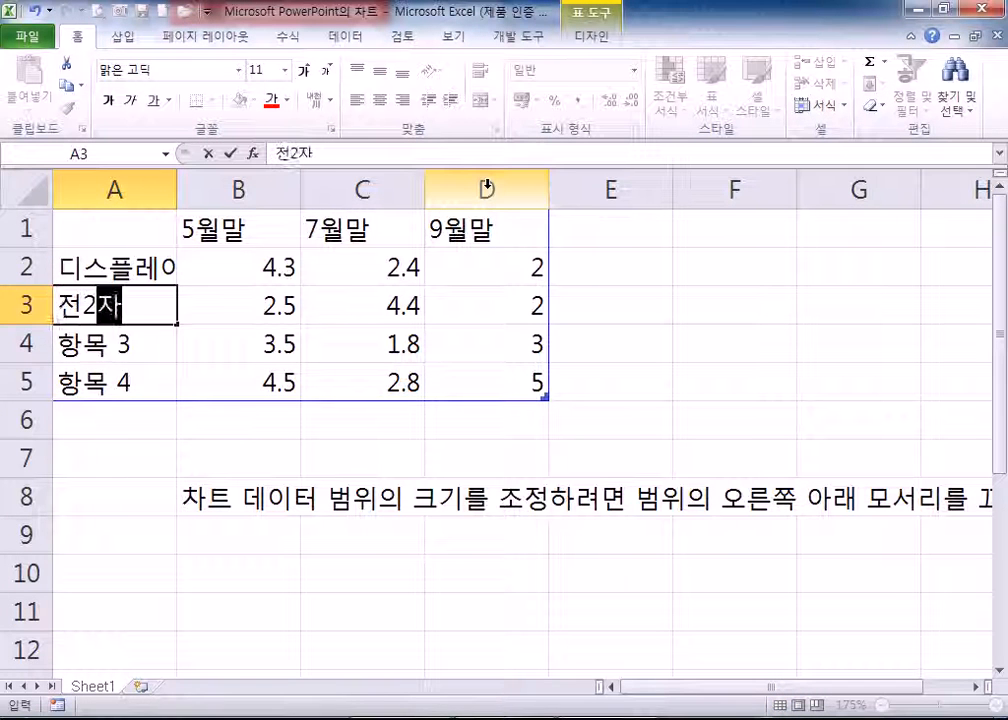
{"action": "key", "text": "Return"}
{"action": "key", "text": "Up"}
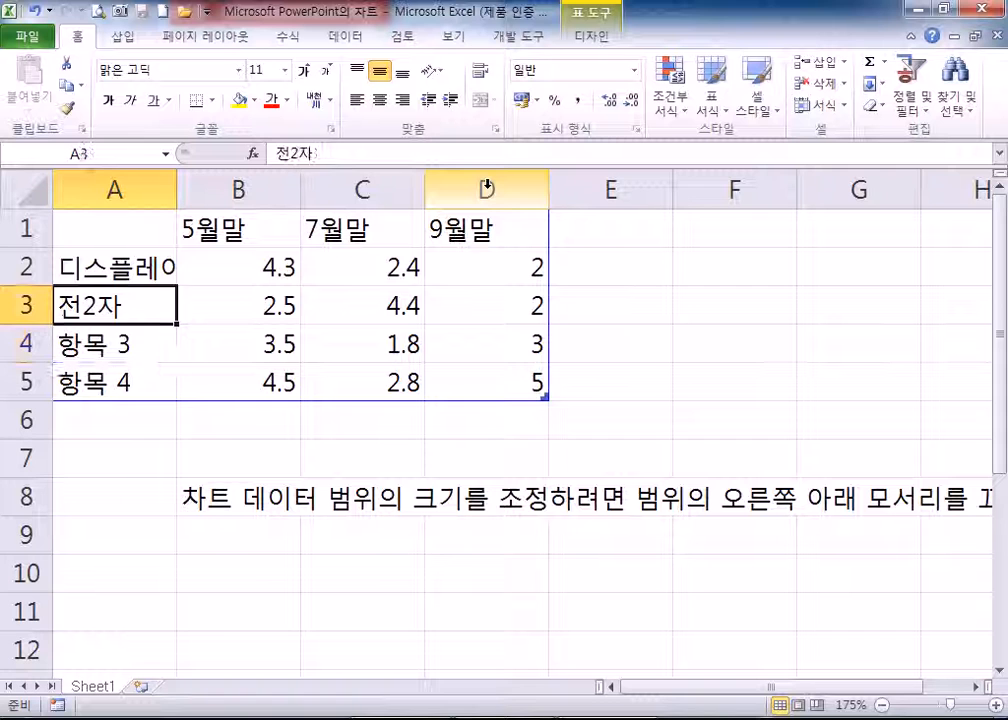
{"action": "type", "text": "전자"}
{"action": "key", "text": "Return"}
{"action": "type", "text": "호학"}
{"action": "key", "text": "Return"}
{"action": "type", "text": "ㅂ반도체"}
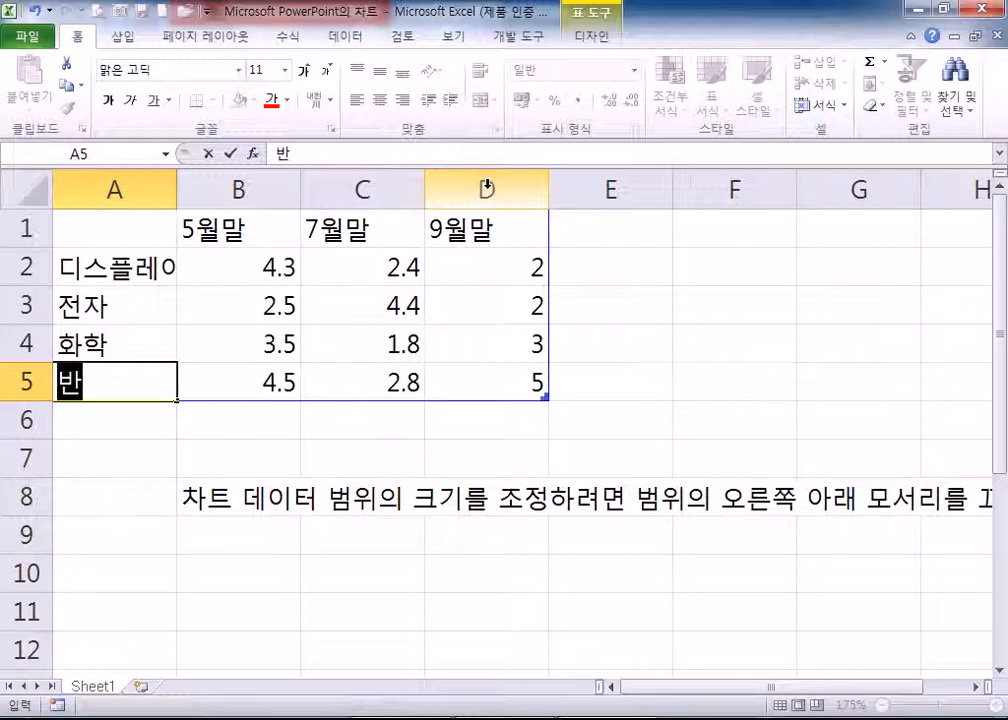
Step: Select the data range B2:D5 and enter the 5월말 values 25.8, 21.7, 19.8 and 17.2 in B2 to B5
{"action": "left_click_drag", "start_coordinate": [211, 266], "coordinate": [458, 382]}
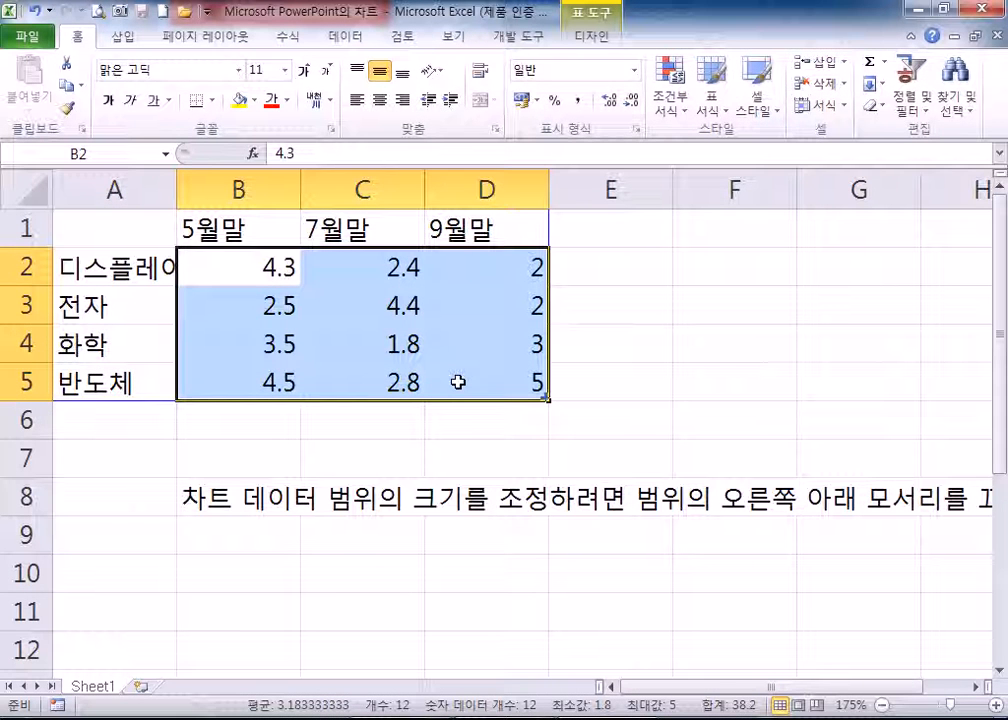
{"action": "type", "text": "25.8"}
{"action": "key", "text": "Return"}
{"action": "type", "text": "21.7"}
{"action": "key", "text": "Return"}
{"action": "type", "text": "19.8"}
{"action": "key", "text": "Return"}
{"action": "type", "text": "17."}
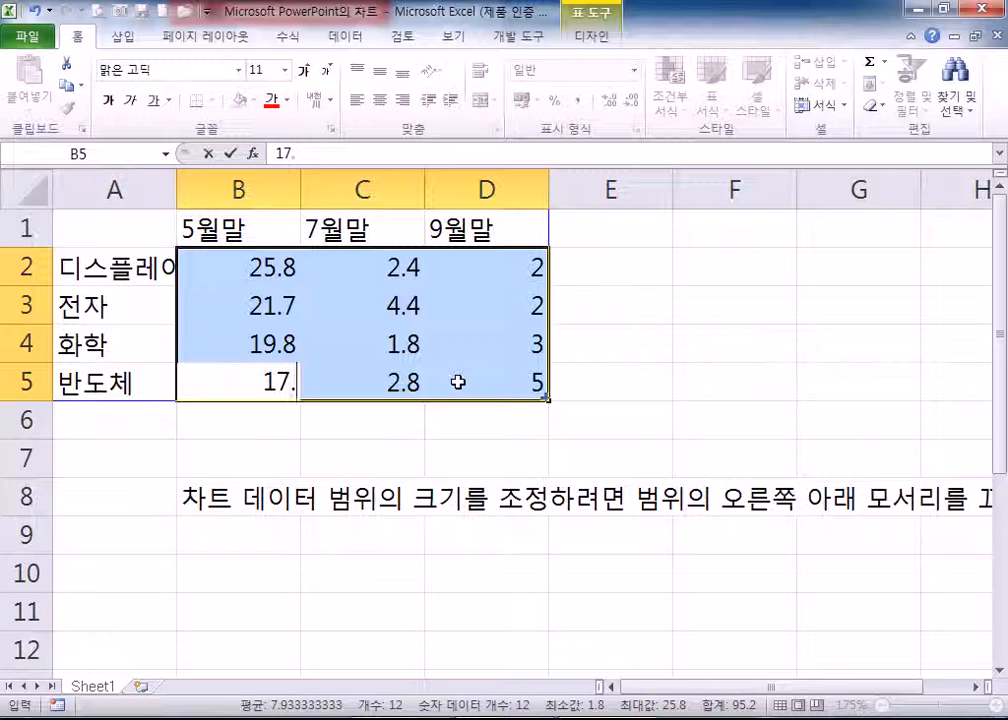
{"action": "type", "text": "2"}
{"action": "key", "text": "Return"}
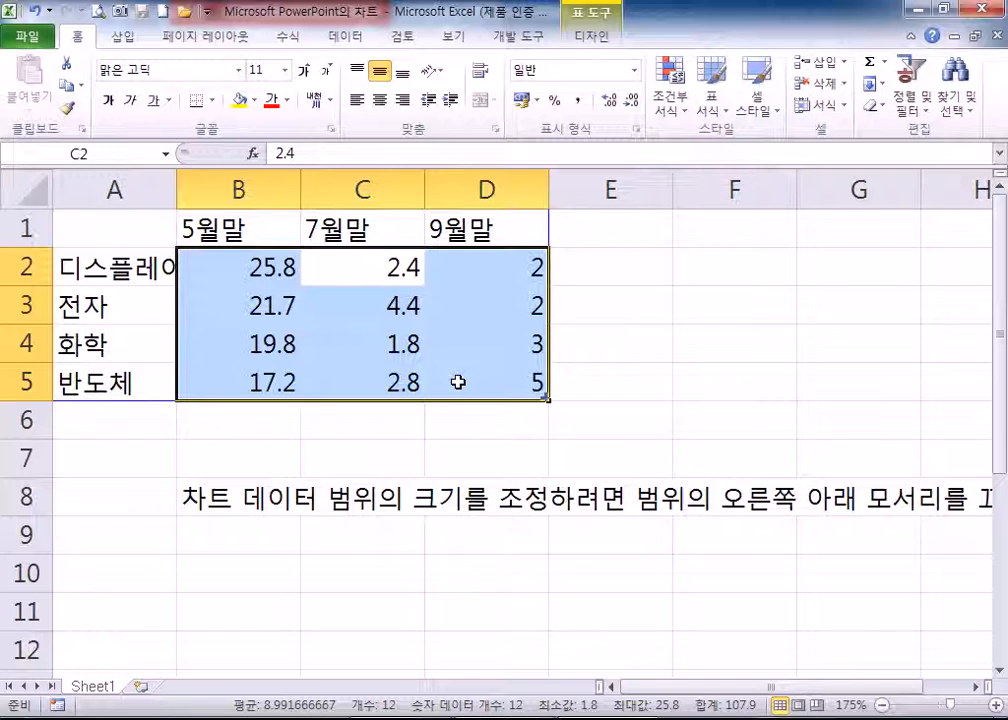
Step: Enter the 7월말 values 28.4, 24.5, 17.8 and 20.2 in C2 to C5
{"action": "type", "text": "28.4"}
{"action": "key", "text": "Return"}
{"action": "type", "text": "24.5"}
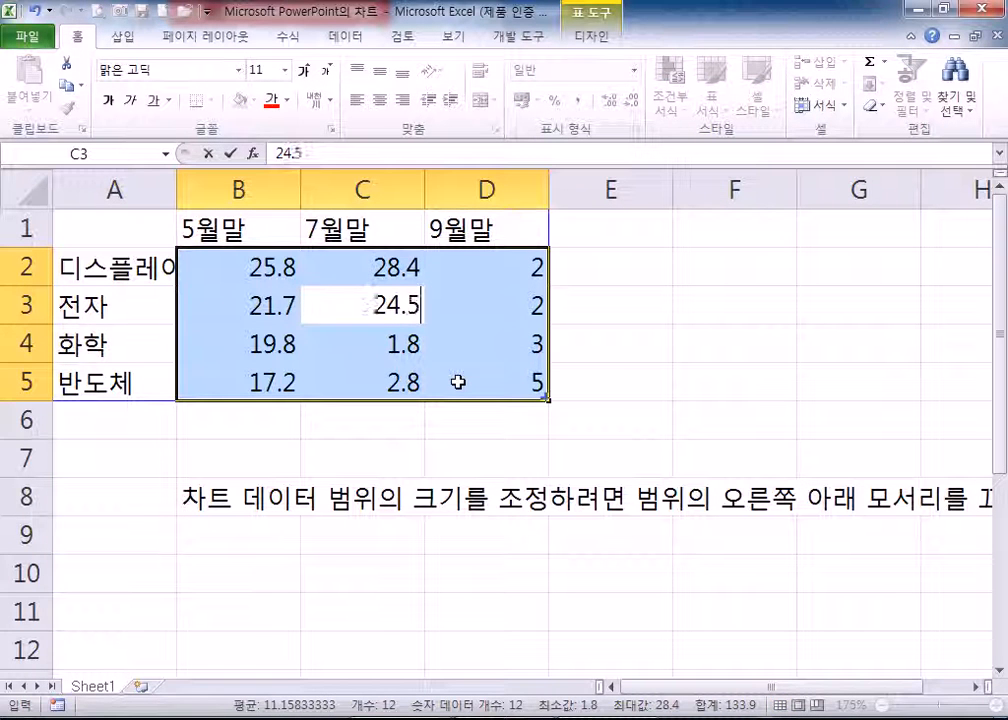
{"action": "key", "text": "Return"}
{"action": "type", "text": "17.8"}
{"action": "key", "text": "Return"}
{"action": "type", "text": "20.2"}
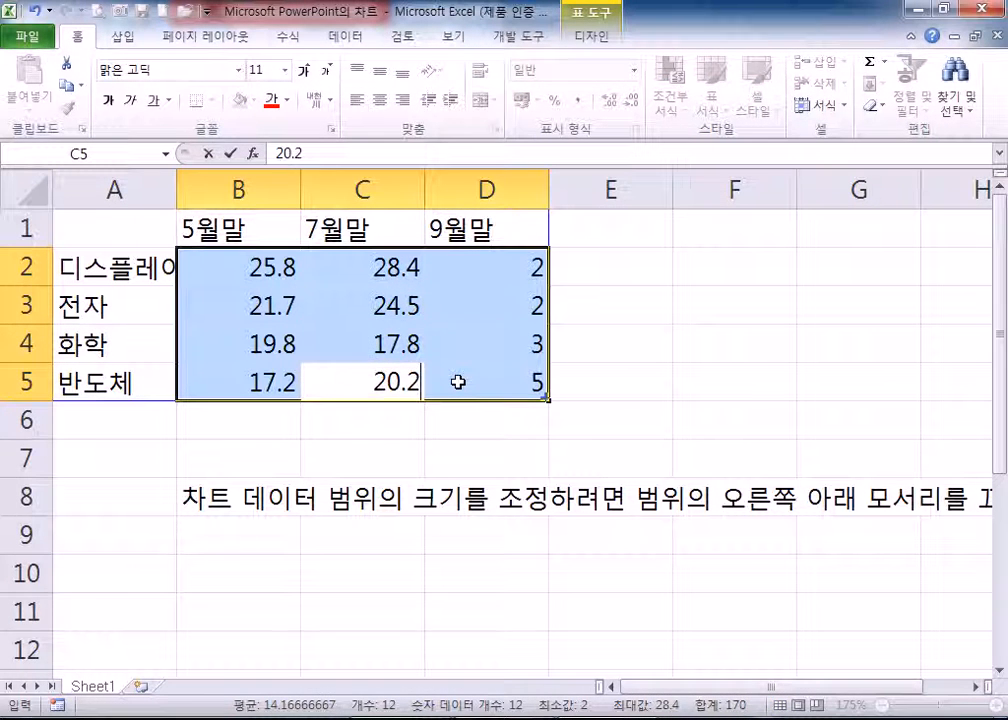
{"action": "key", "text": "Return"}
Step: Enter the 9월말 values 31.7, 27.4, 26.5 and 15.6 in D2 to D5
{"action": "type", "text": "31.7"}
{"action": "key", "text": "Return"}
{"action": "type", "text": "27.4"}
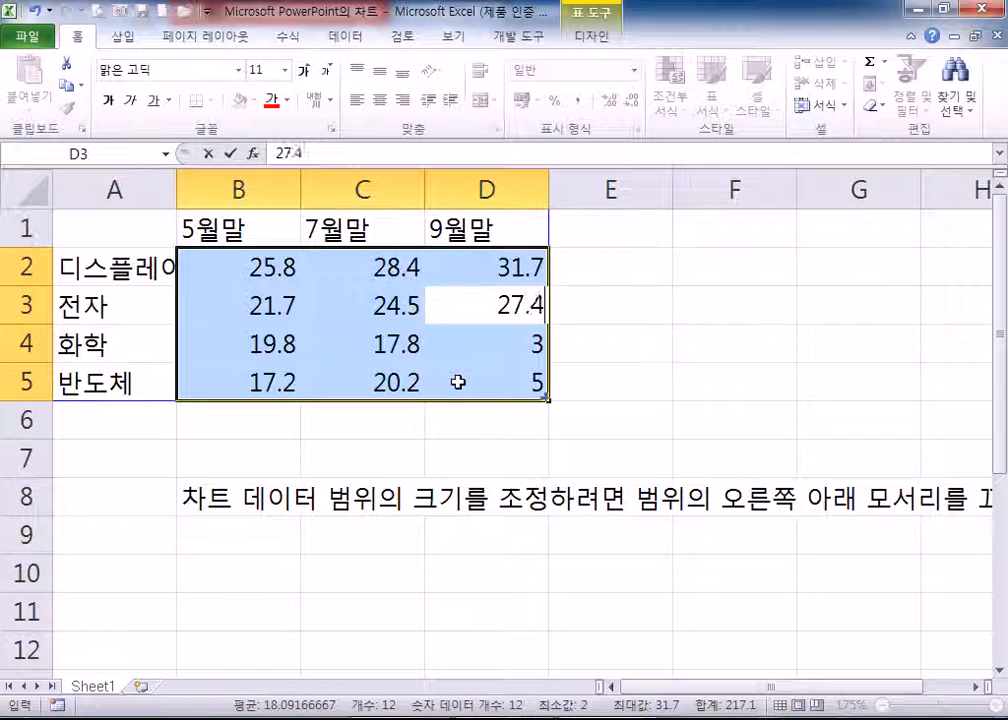
{"action": "key", "text": "Return"}
{"action": "type", "text": "26.5"}
{"action": "key", "text": "Return"}
{"action": "type", "text": "15.6"}
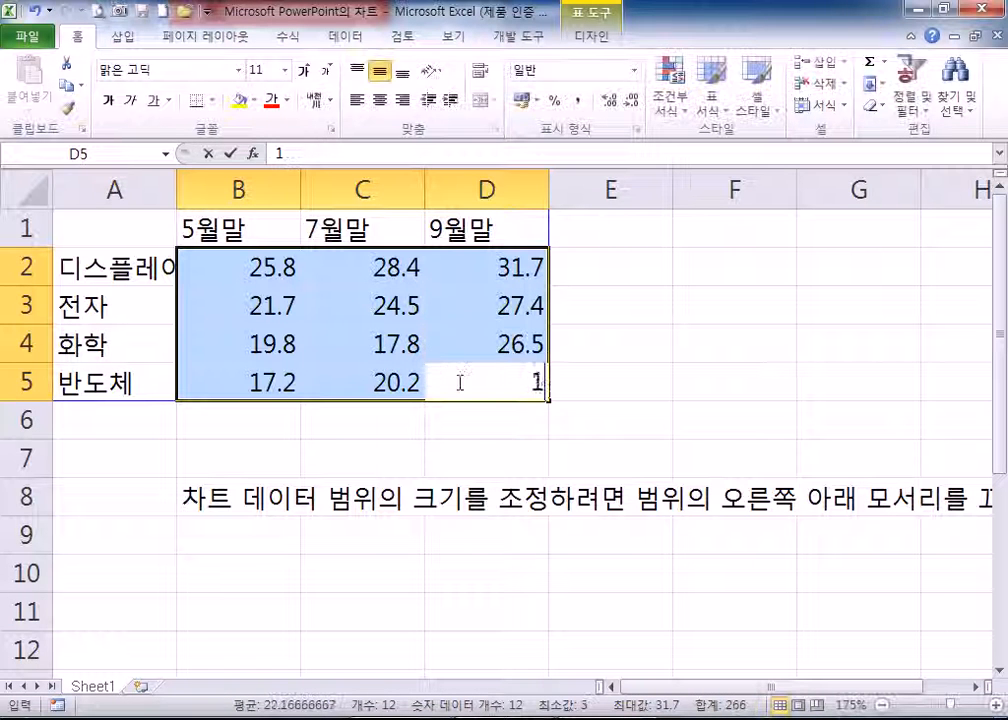
{"action": "key", "text": "Return"}
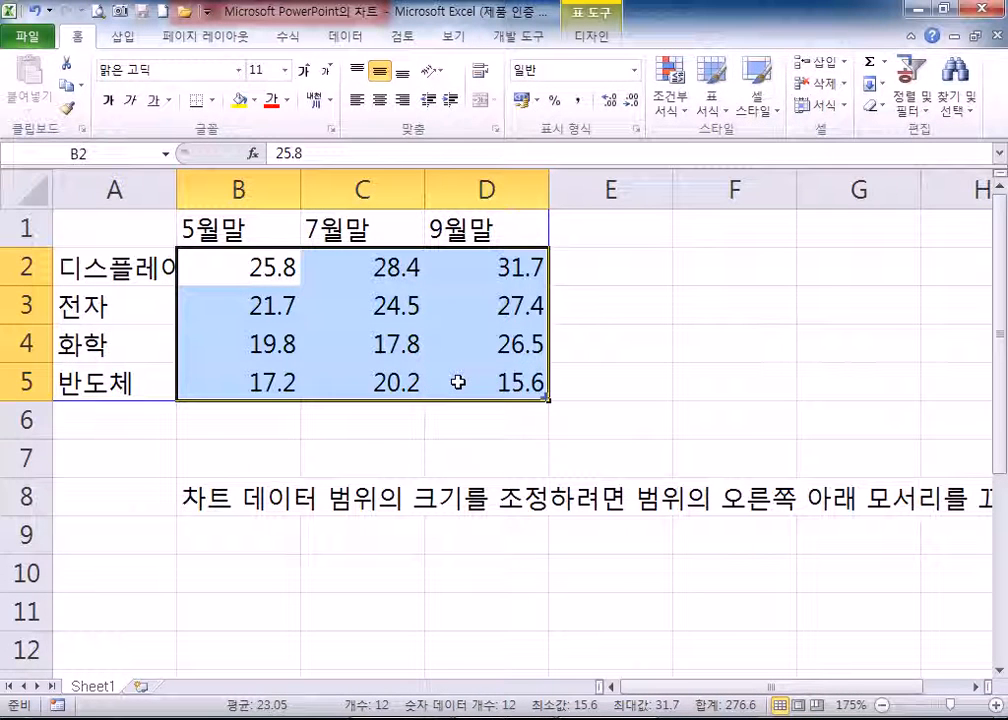
Step: Widen column A of the datasheet so the category name 디스플레이 fits fully
{"action": "left_click", "coordinate": [165, 233]}
{"action": "left_click_drag", "start_coordinate": [183, 185], "coordinate": [204, 189]}
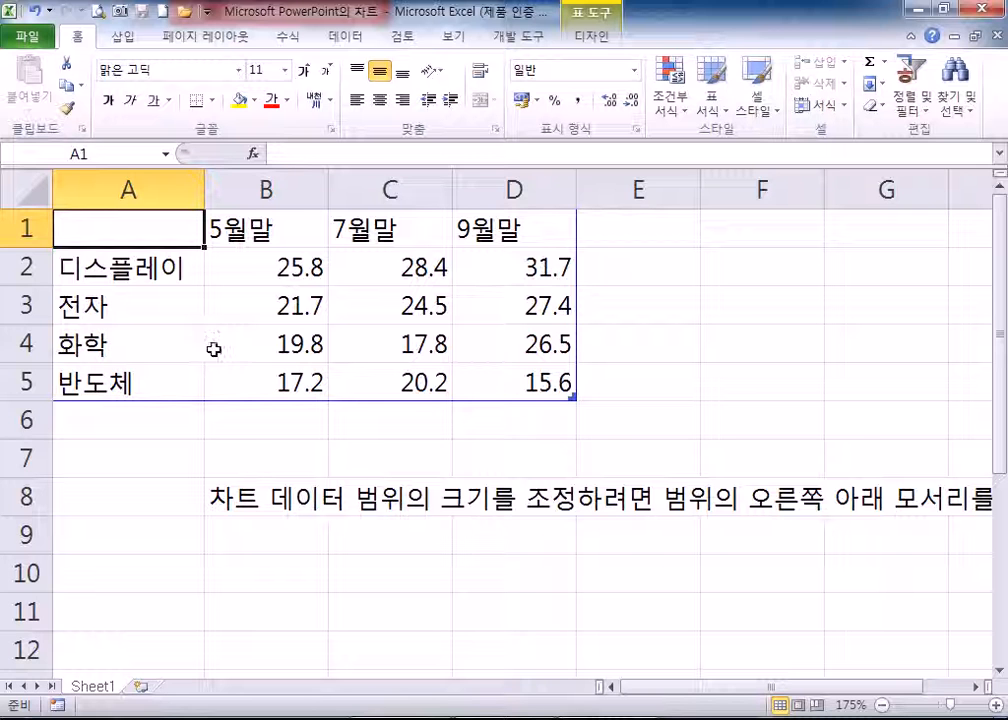
Step: Add a new column header 11월말 in cell E1, beside the 9월말 column of the datasheet
{"action": "scroll", "coordinate": [218, 362], "scroll_direction": "up", "scroll_amount": 1}
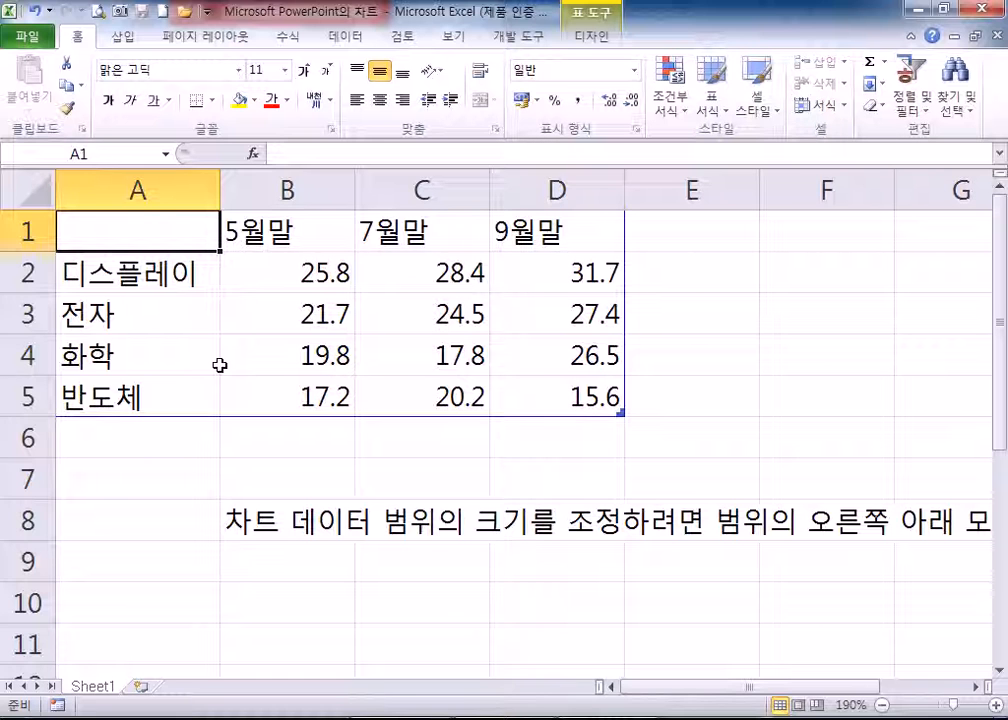
{"action": "left_click", "coordinate": [704, 236]}
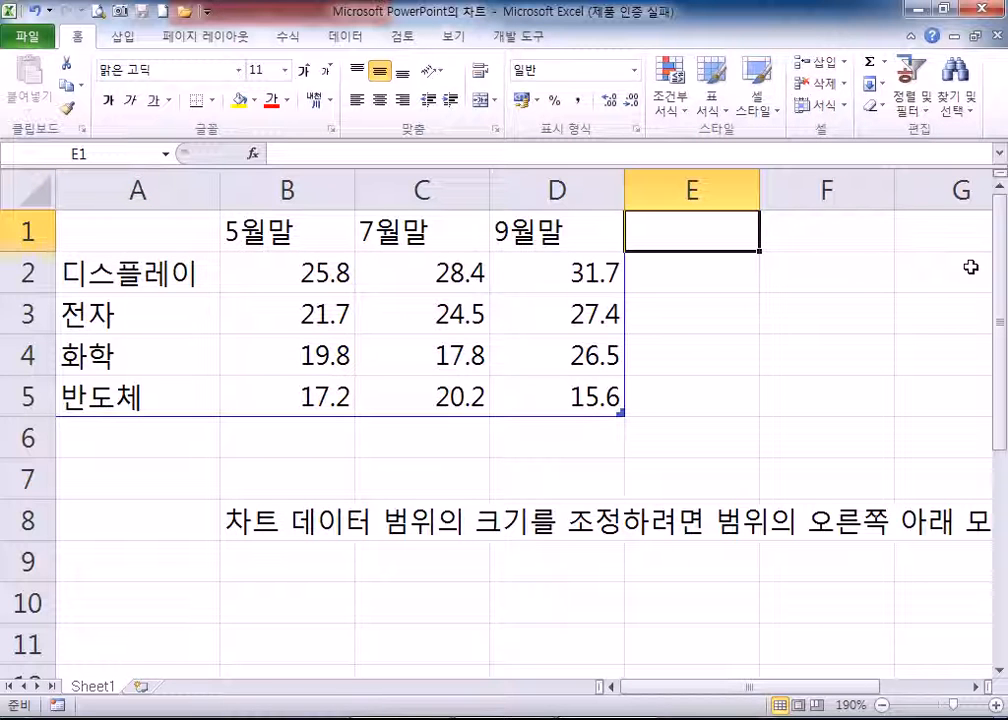
{"action": "type", "text": "11우"}
{"action": "type", "text": "월"}
{"action": "key", "text": "Tab"}
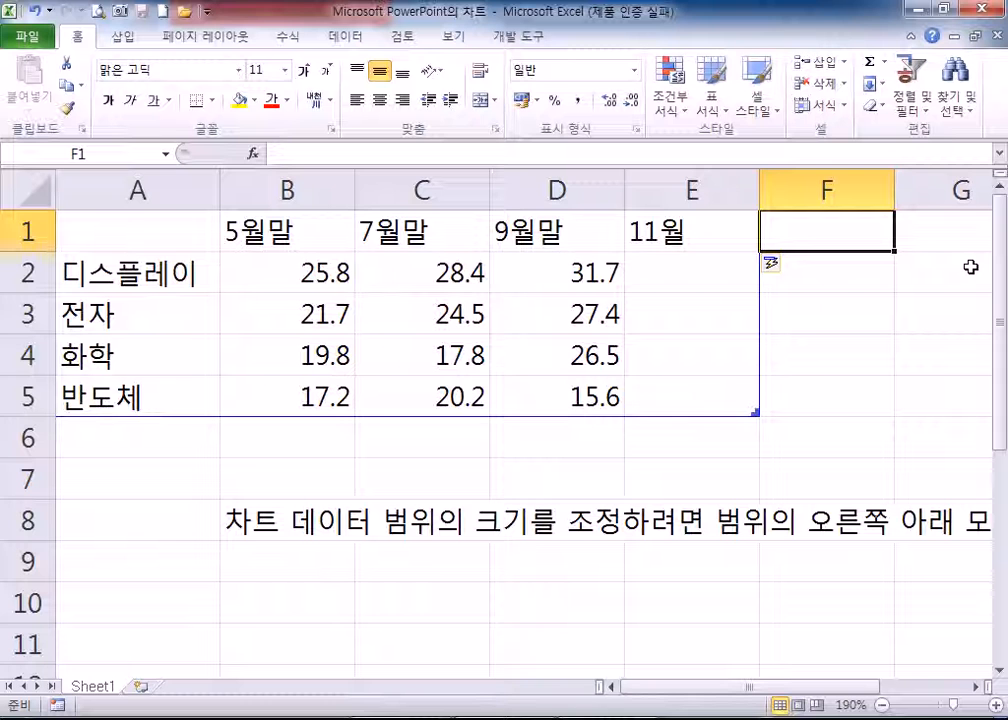
{"action": "key", "text": "Left"}
{"action": "key", "text": "F2"}
{"action": "type", "text": "말"}
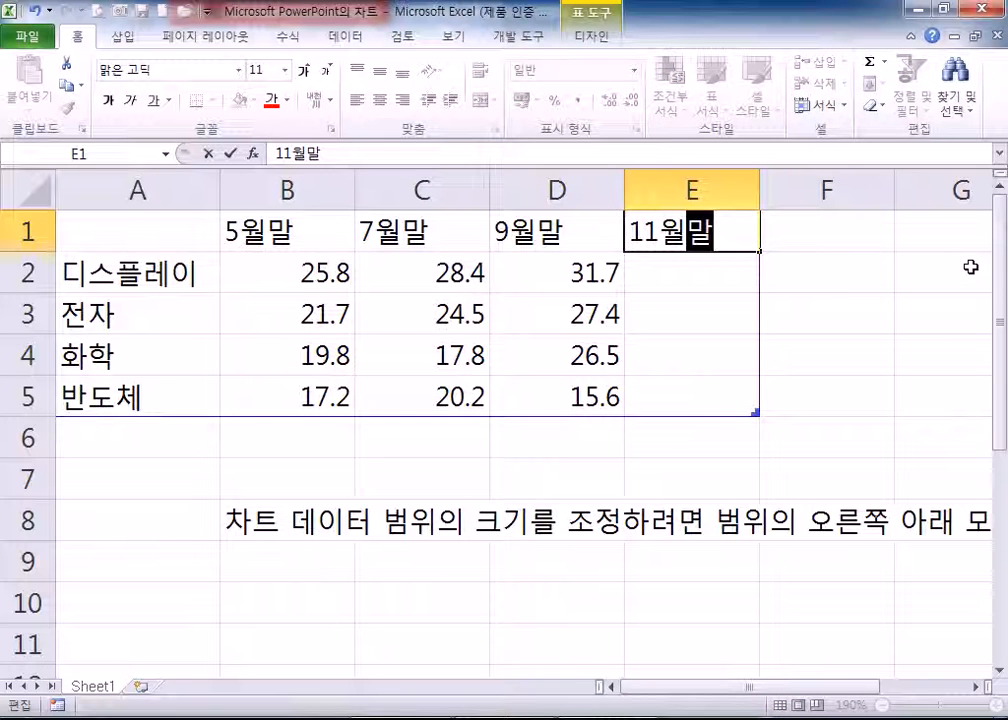
{"action": "key", "text": "Return"}
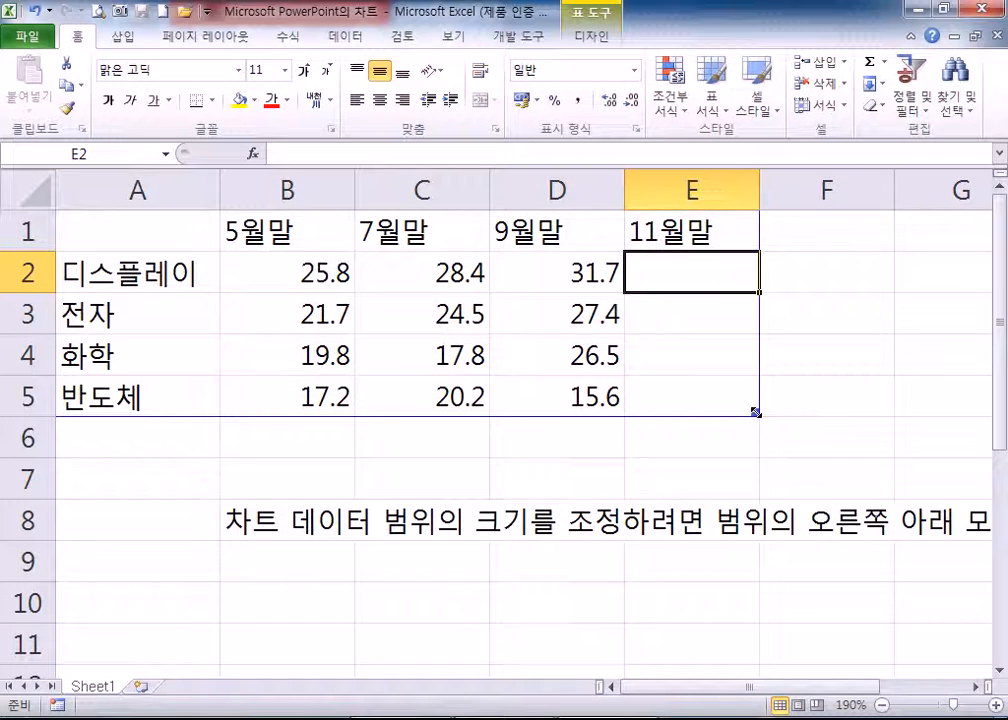
Step: Shrink the chart data range so it ends at D5, and extend it again to include column E
{"action": "left_click_drag", "start_coordinate": [702, 411], "coordinate": [624, 412]}
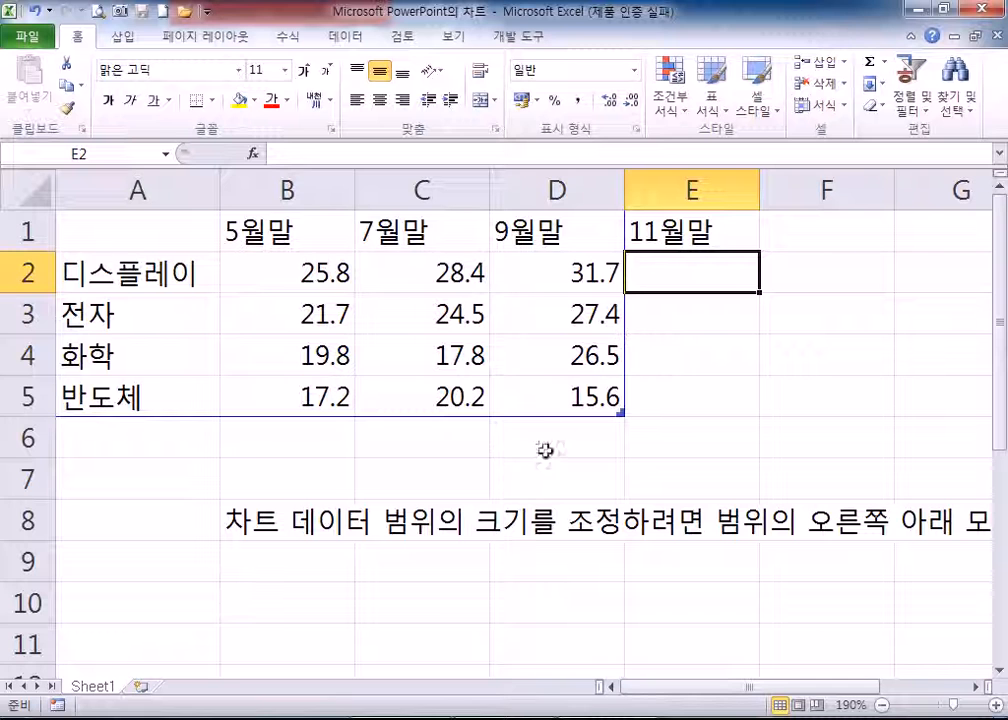
{"action": "left_click", "coordinate": [633, 410]}
{"action": "left_click", "coordinate": [595, 400]}
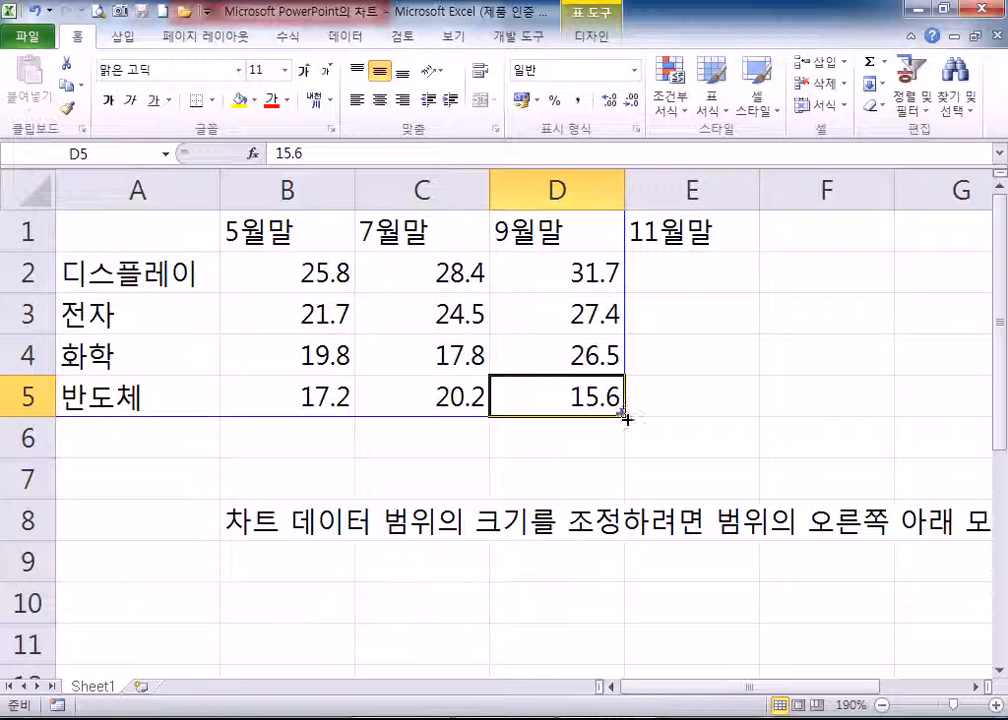
{"action": "left_click", "coordinate": [511, 343]}
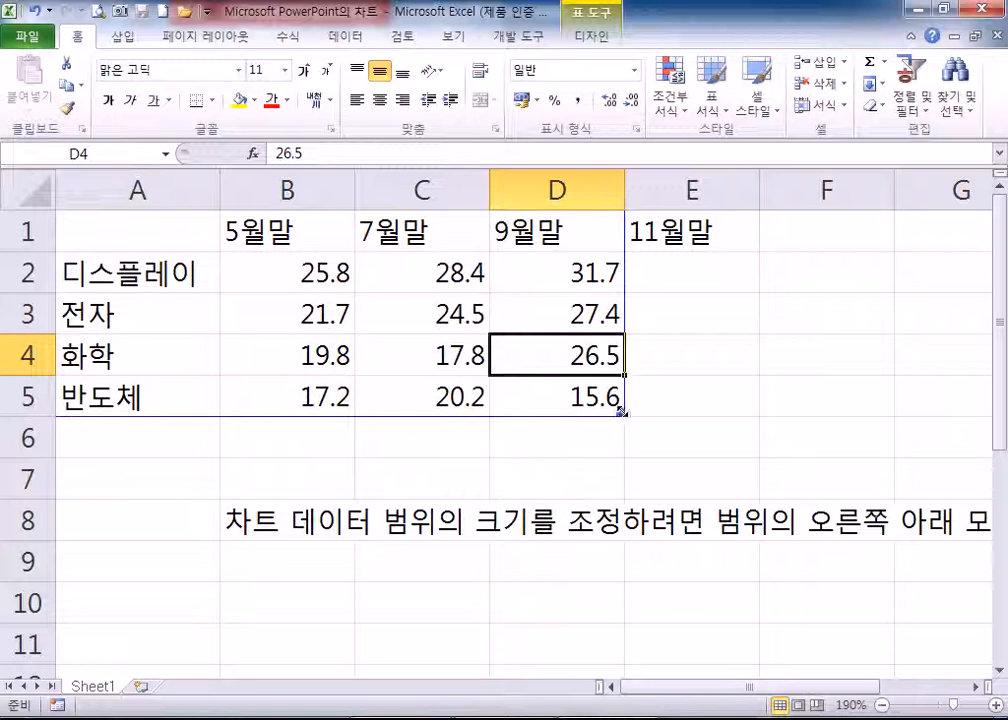
{"action": "left_click_drag", "start_coordinate": [621, 412], "coordinate": [752, 408]}
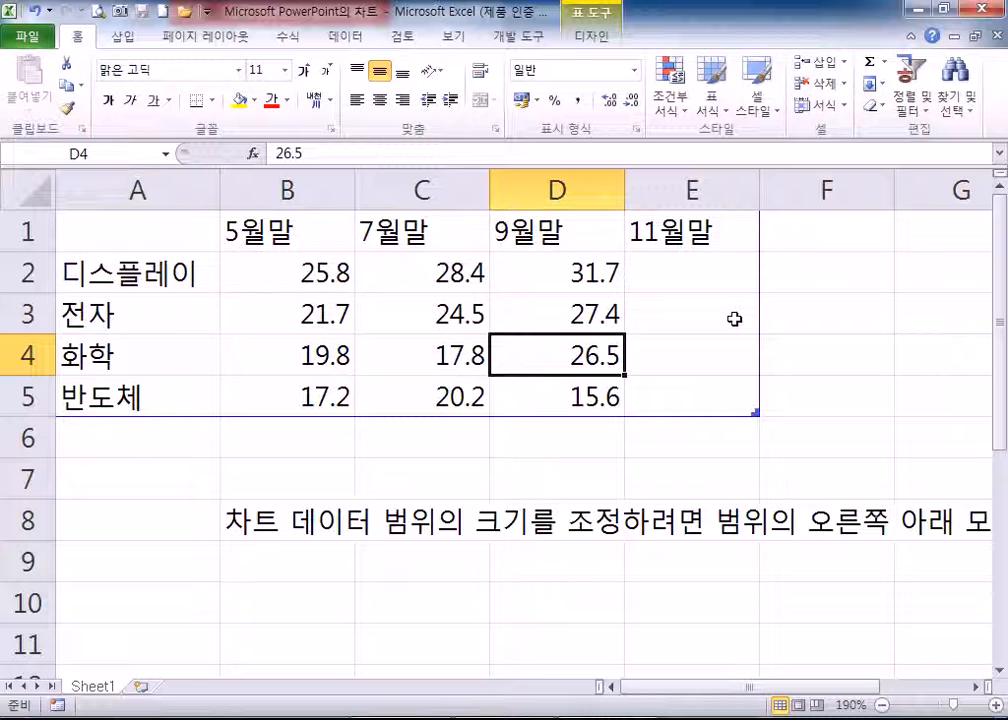
Step: Enter the 11월말 value 40 for 디스플레이 in E2 and for 전자 in E3
{"action": "left_click", "coordinate": [702, 283]}
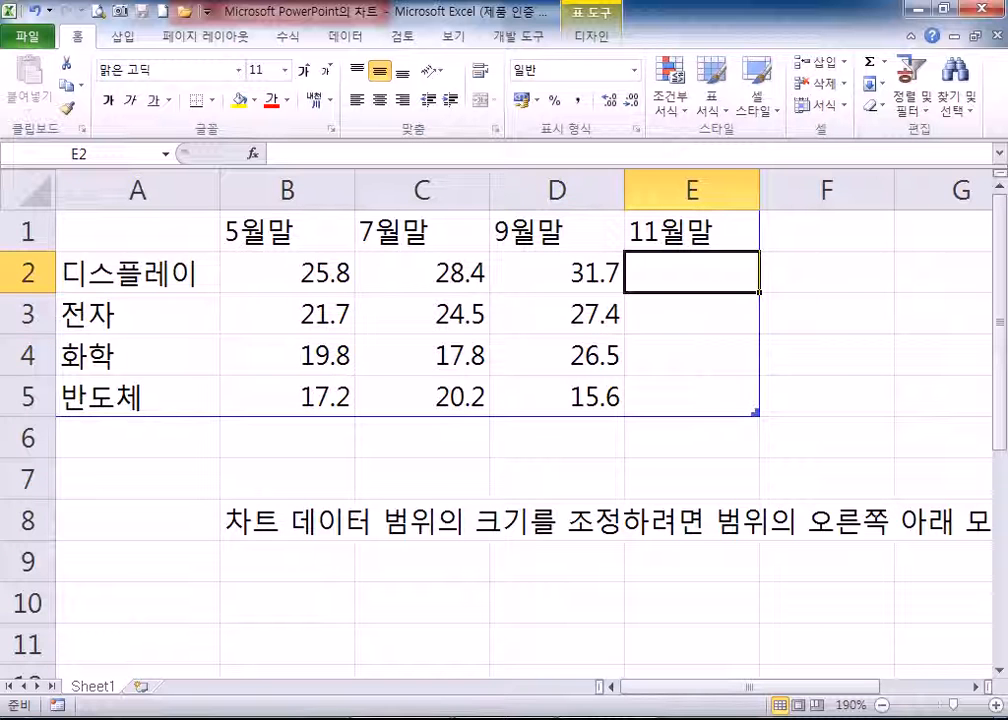
{"action": "type", "text": "40"}
{"action": "key", "text": "Tab"}
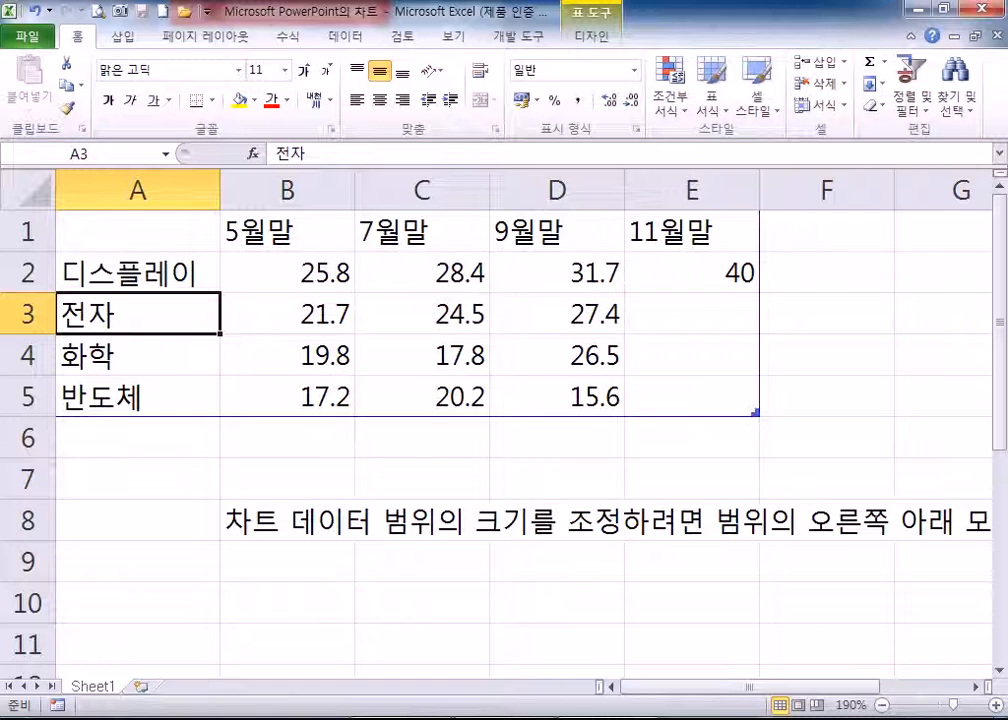
{"action": "key", "text": "Tab"}
{"action": "key", "text": "Tab"}
{"action": "key", "text": "Tab"}
{"action": "key", "text": "Tab"}
{"action": "type", "text": "40"}
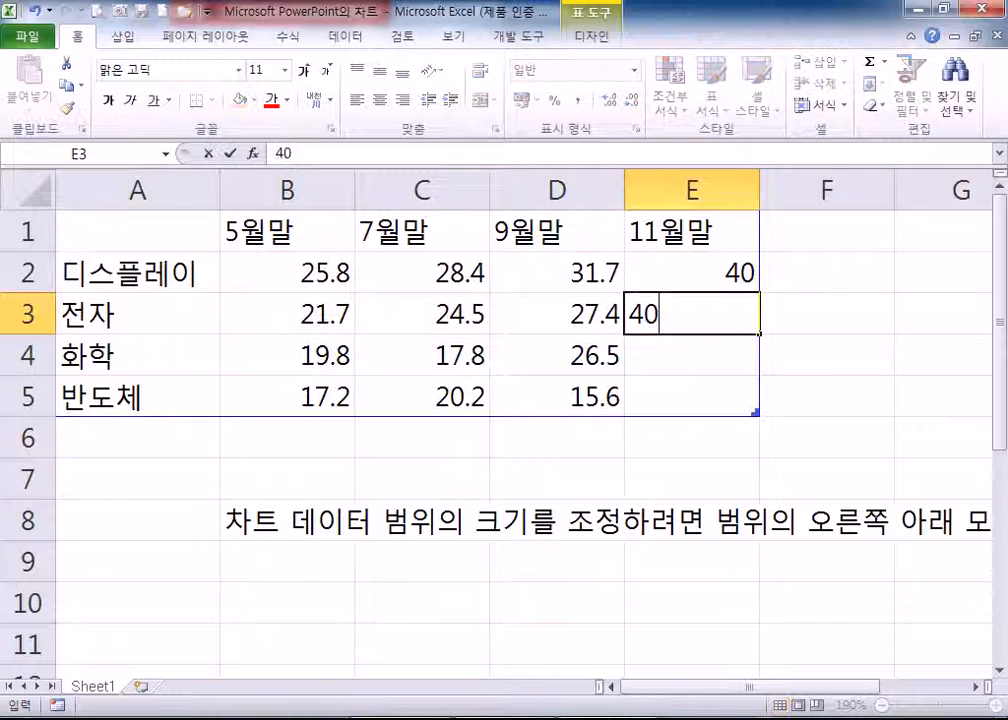
{"action": "key", "text": "Up"}
{"action": "type", "text": "40.0"}
{"action": "key", "text": "Return"}
{"action": "key", "text": "Return"}
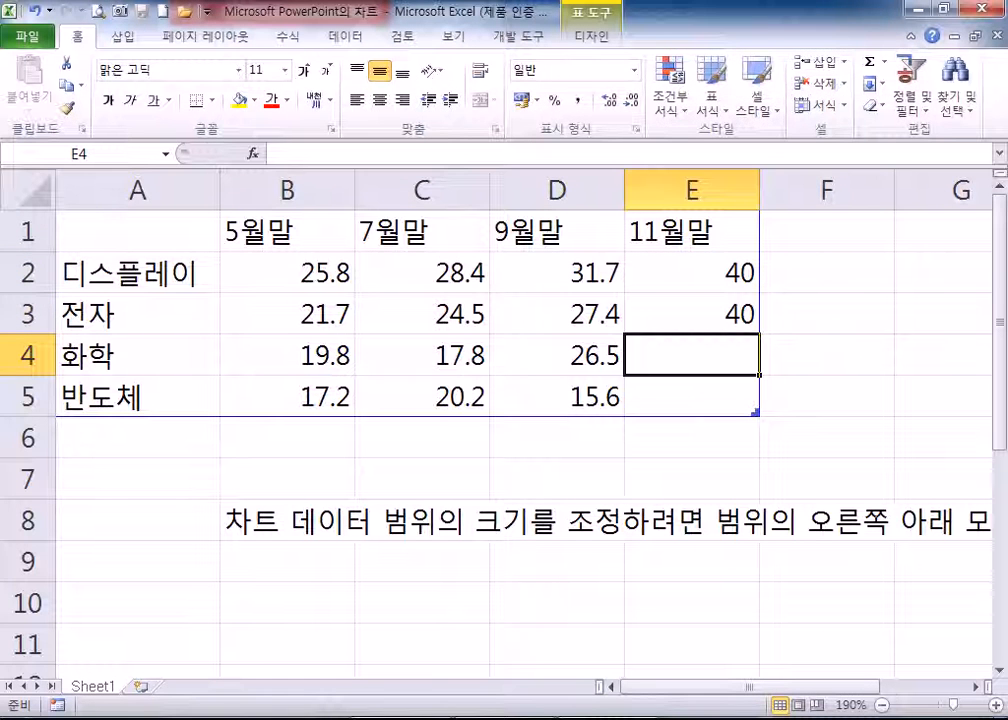
Step: Enter the 11월말 value 40 for 화학 in E4 and for 반도체 in E5
{"action": "type", "text": "40"}
{"action": "key", "text": "Return"}
{"action": "type", "text": "40"}
{"action": "key", "text": "Return"}
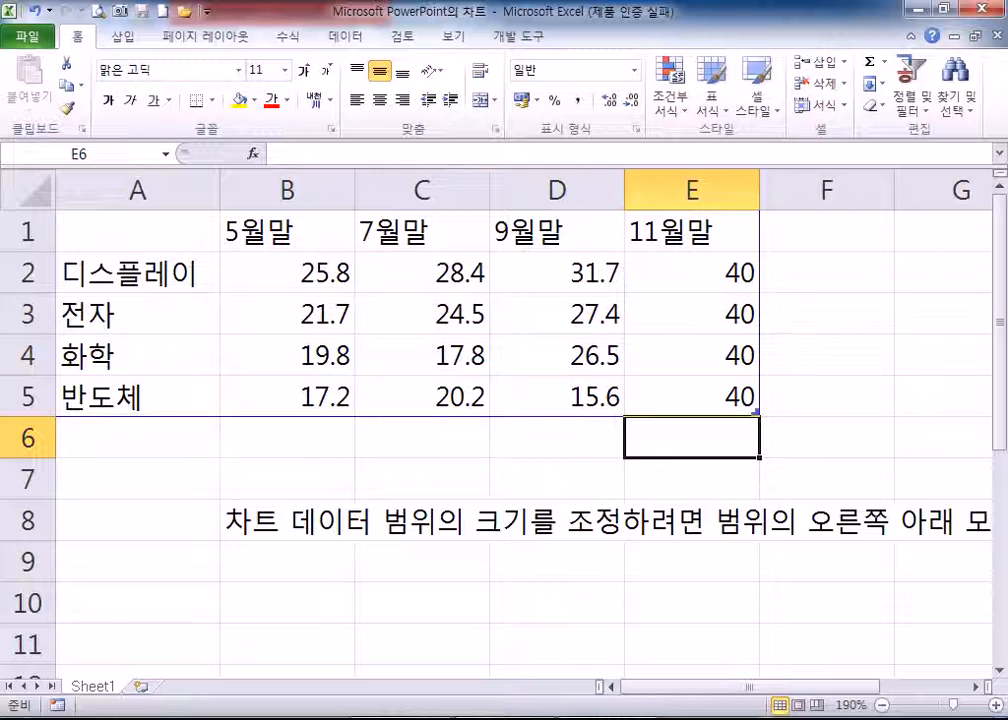
{"action": "left_click", "coordinate": [121, 429]}
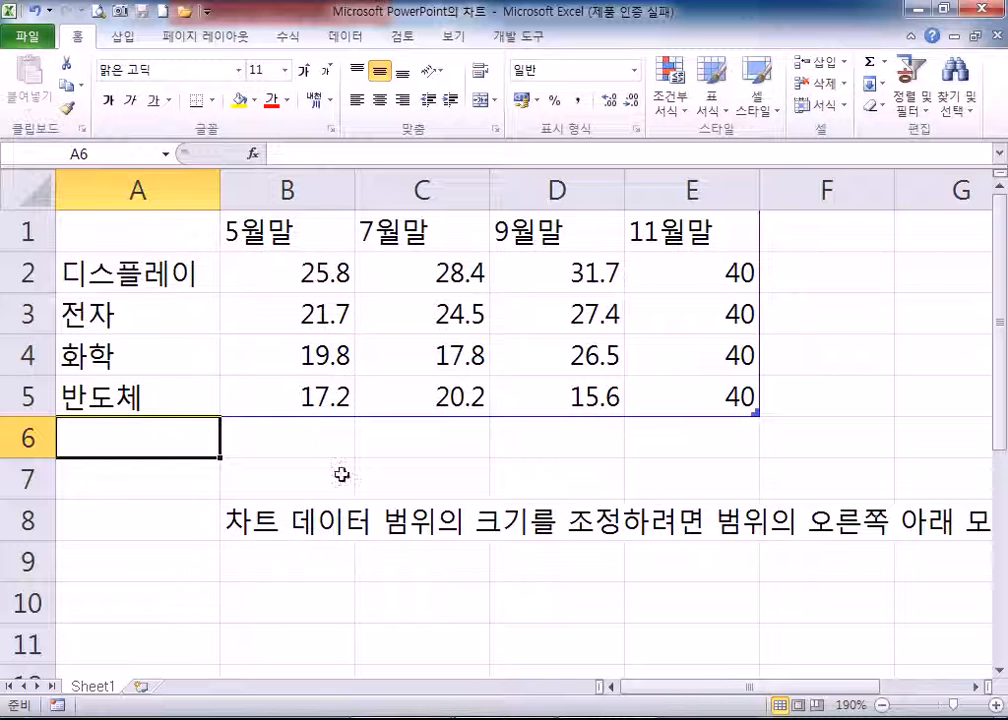
Step: Clear the 11월말 column in E1:E5 and shrink the chart data range back to A1:D5
{"action": "left_click_drag", "start_coordinate": [672, 236], "coordinate": [677, 400]}
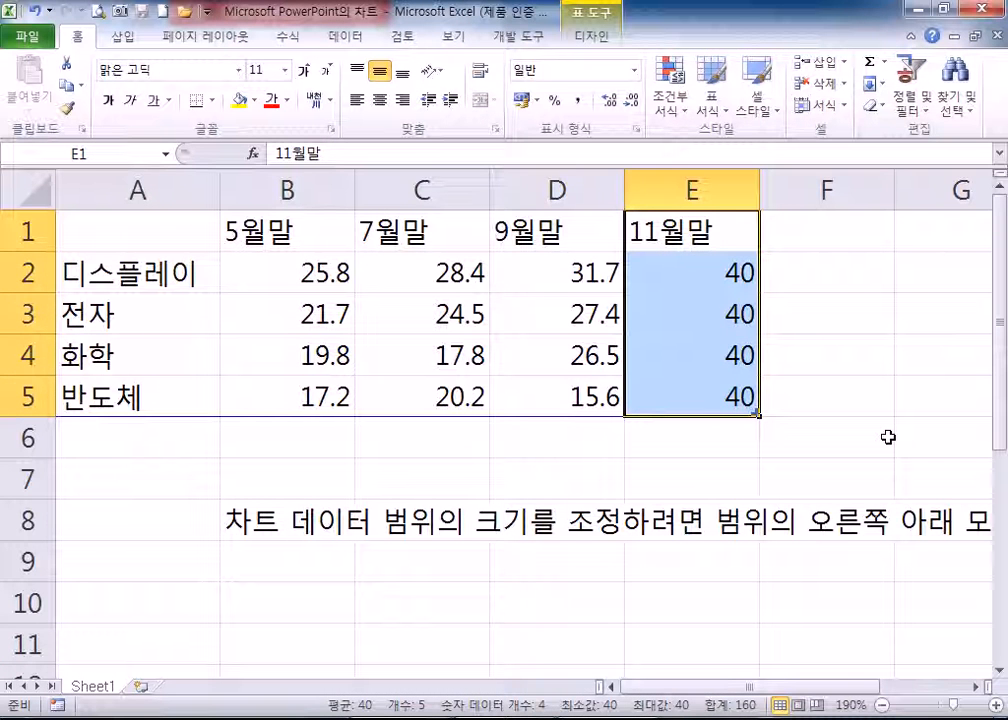
{"action": "key", "text": "Delete"}
{"action": "left_click", "coordinate": [855, 396]}
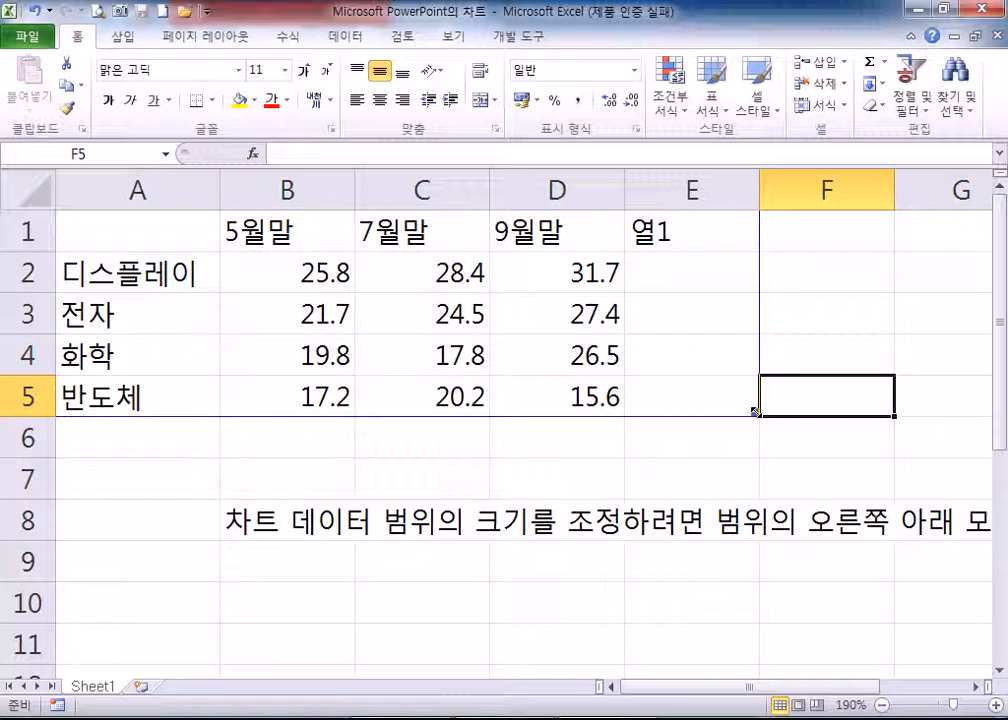
{"action": "left_click_drag", "start_coordinate": [750, 408], "coordinate": [650, 398]}
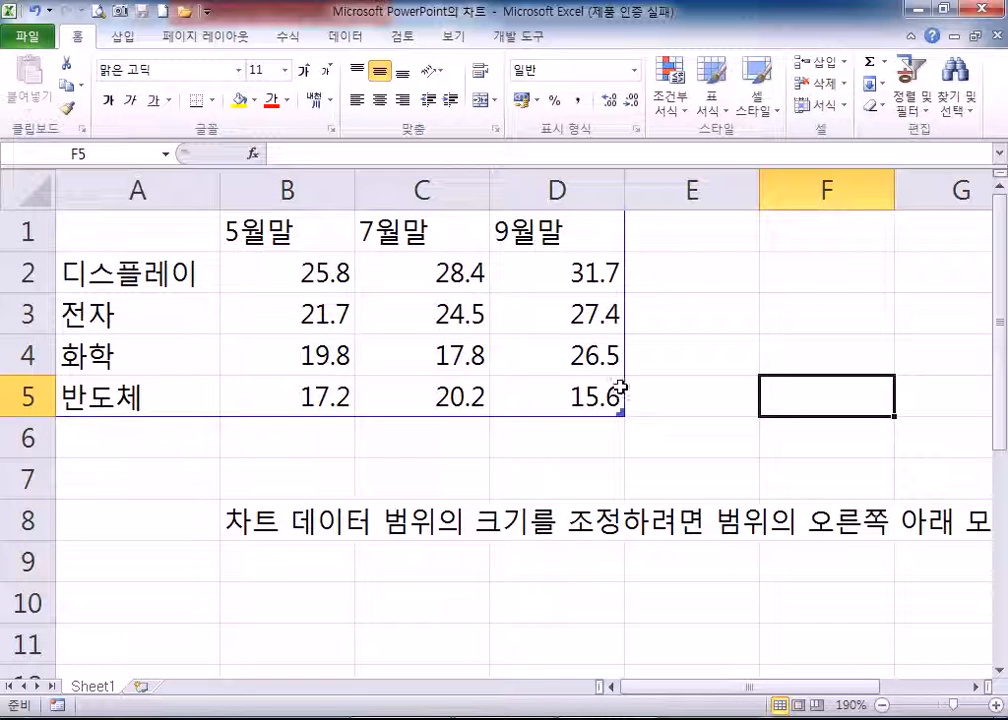
Step: Extend the chart data range over the empty column E and pull it back to column D
{"action": "left_click_drag", "start_coordinate": [624, 410], "coordinate": [711, 418]}
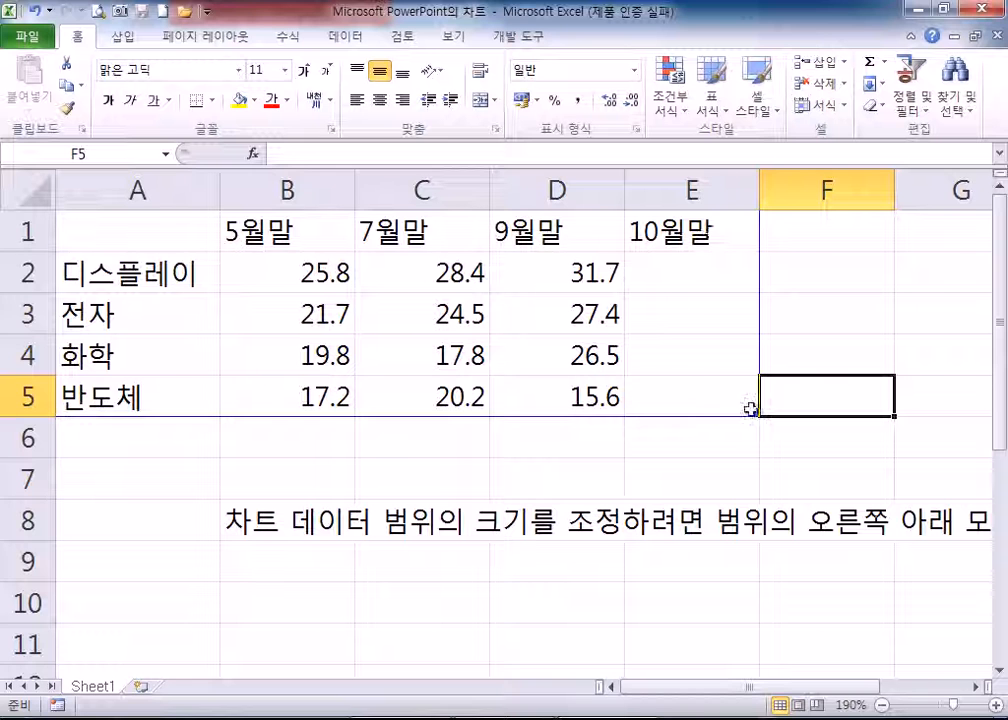
{"action": "left_click", "coordinate": [522, 262]}
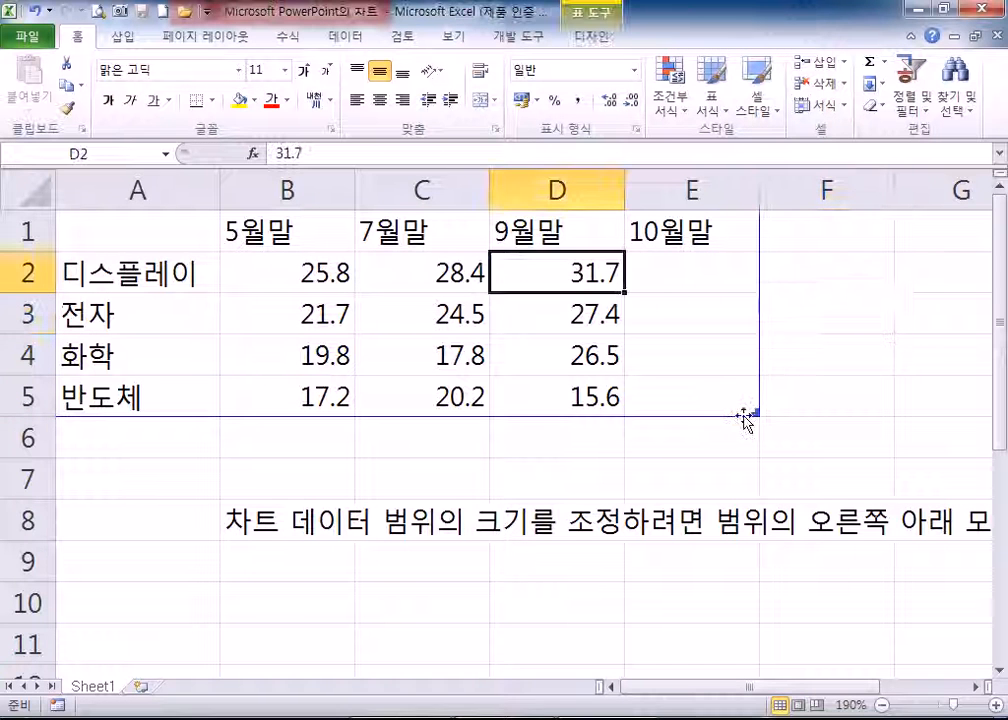
{"action": "left_click_drag", "start_coordinate": [752, 412], "coordinate": [645, 410]}
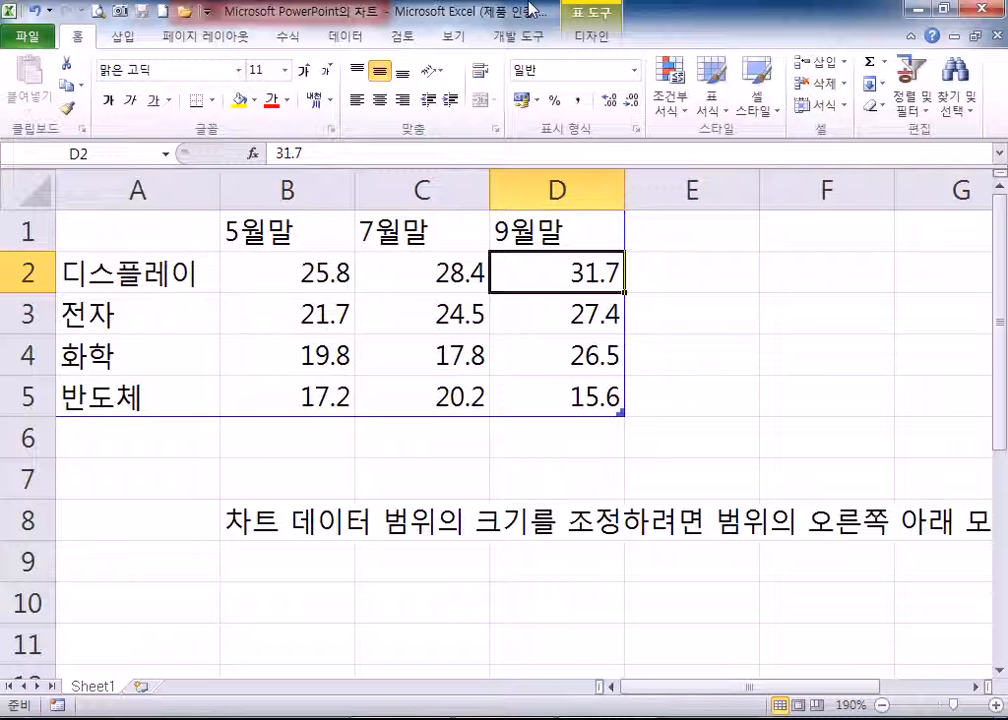
Step: Try the header 11 in E1, and remove it again from both the chart data range and the sheet
{"action": "left_click", "coordinate": [697, 228]}
{"action": "type", "text": "11"}
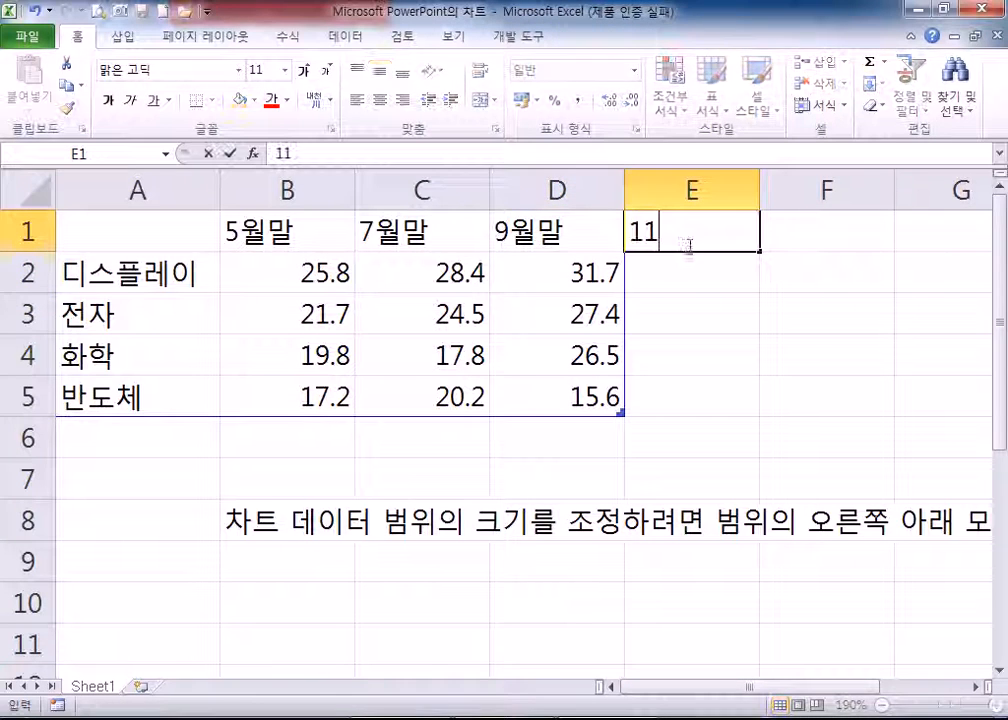
{"action": "left_click", "coordinate": [797, 279]}
{"action": "left_click", "coordinate": [686, 272]}
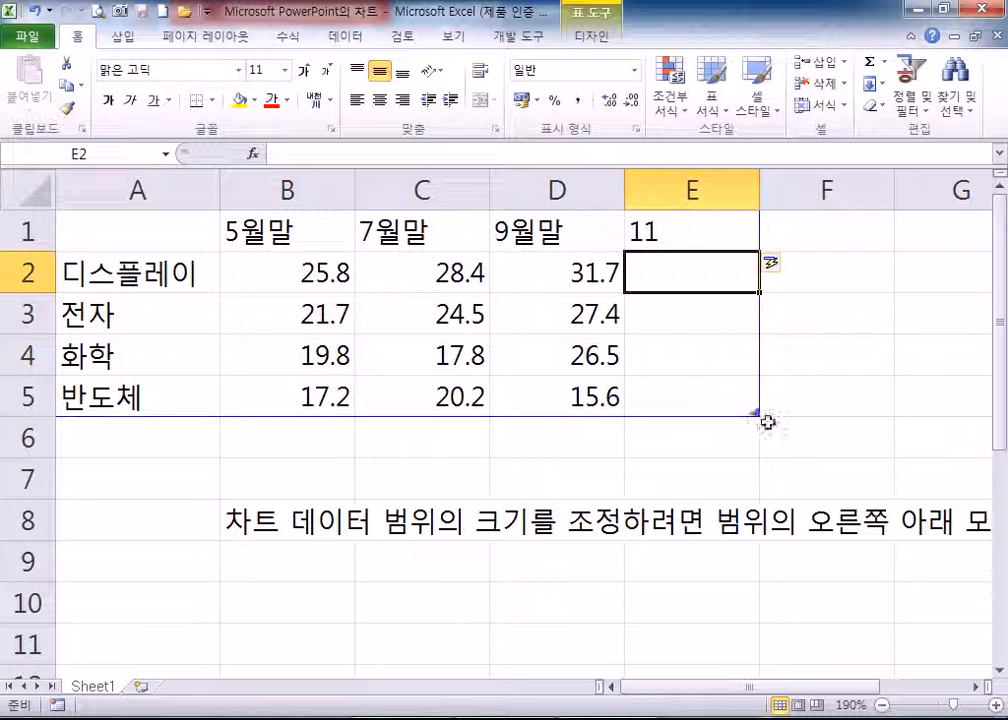
{"action": "left_click_drag", "start_coordinate": [755, 412], "coordinate": [648, 396]}
{"action": "left_click", "coordinate": [675, 238]}
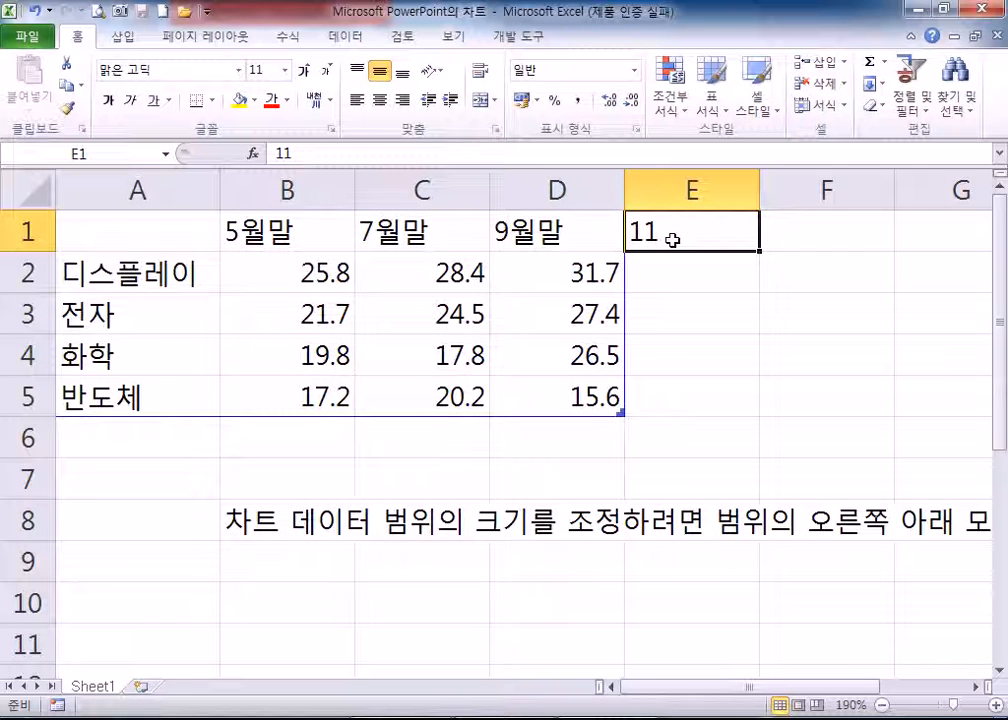
{"action": "key", "text": "Delete"}
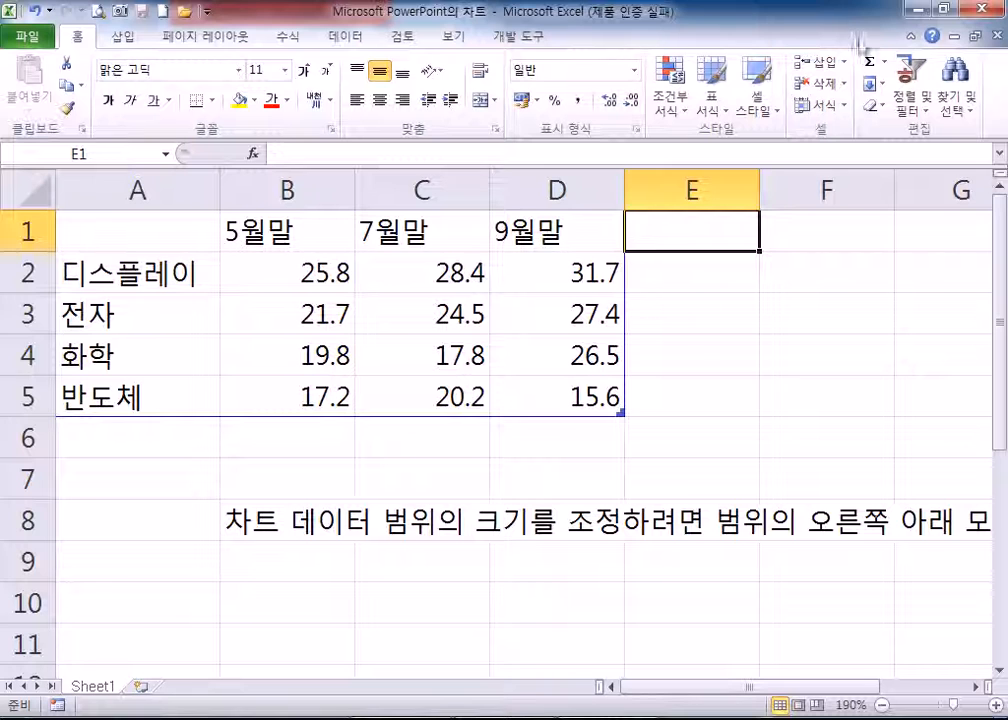
Step: Close the chart's datasheet and switch to PowerPoint with its window maximized
{"action": "left_click", "coordinate": [948, 12]}
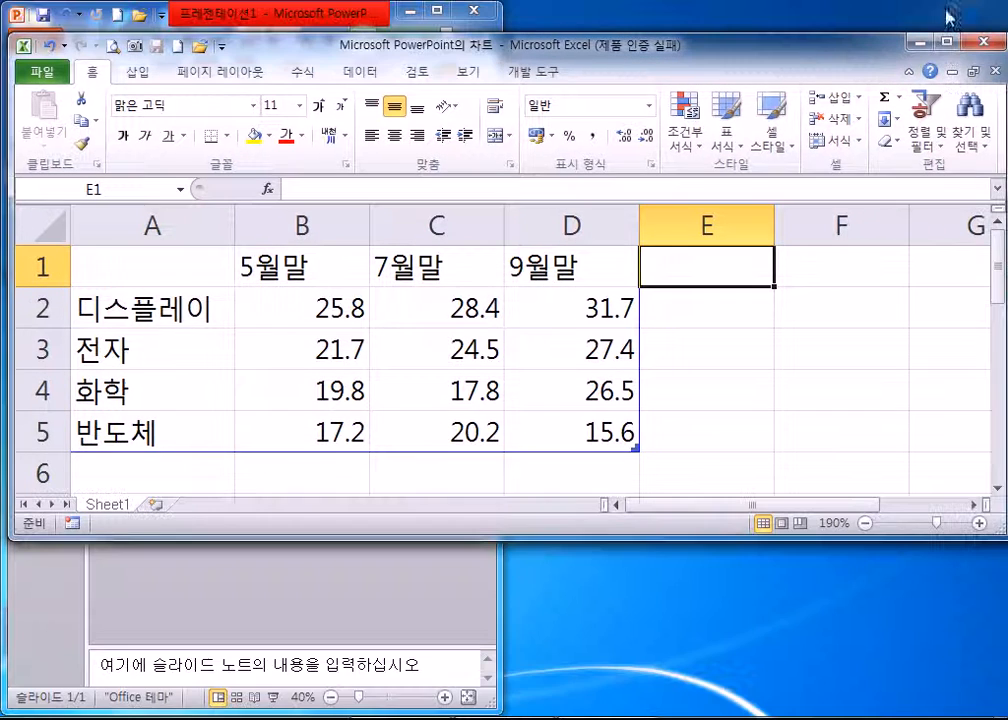
{"action": "left_click", "coordinate": [971, 42]}
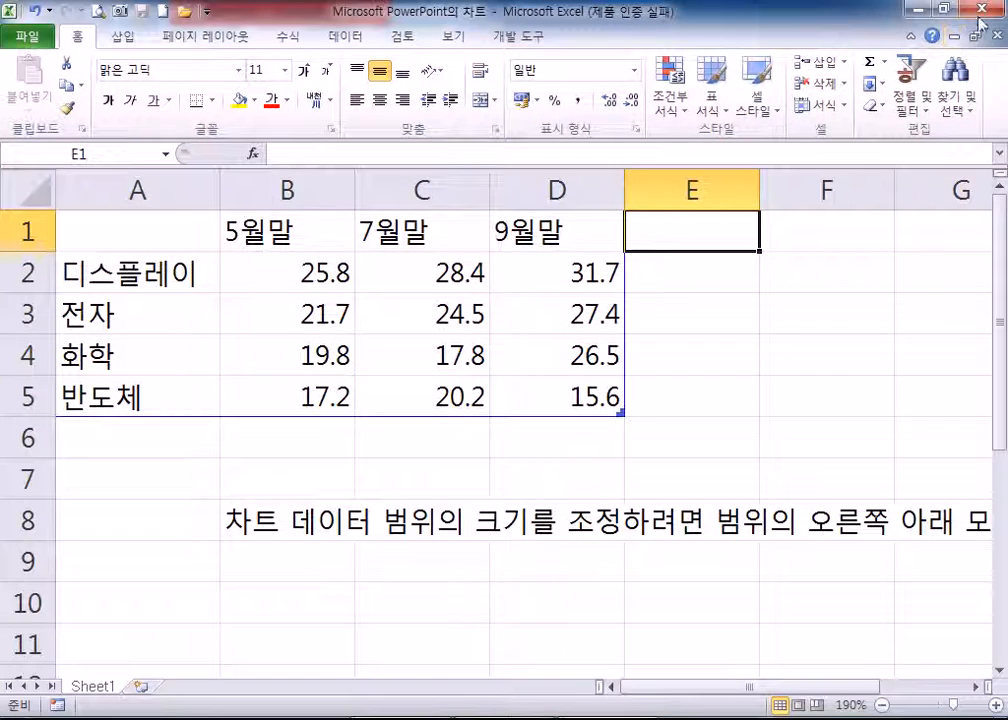
{"action": "left_click", "coordinate": [981, 9]}
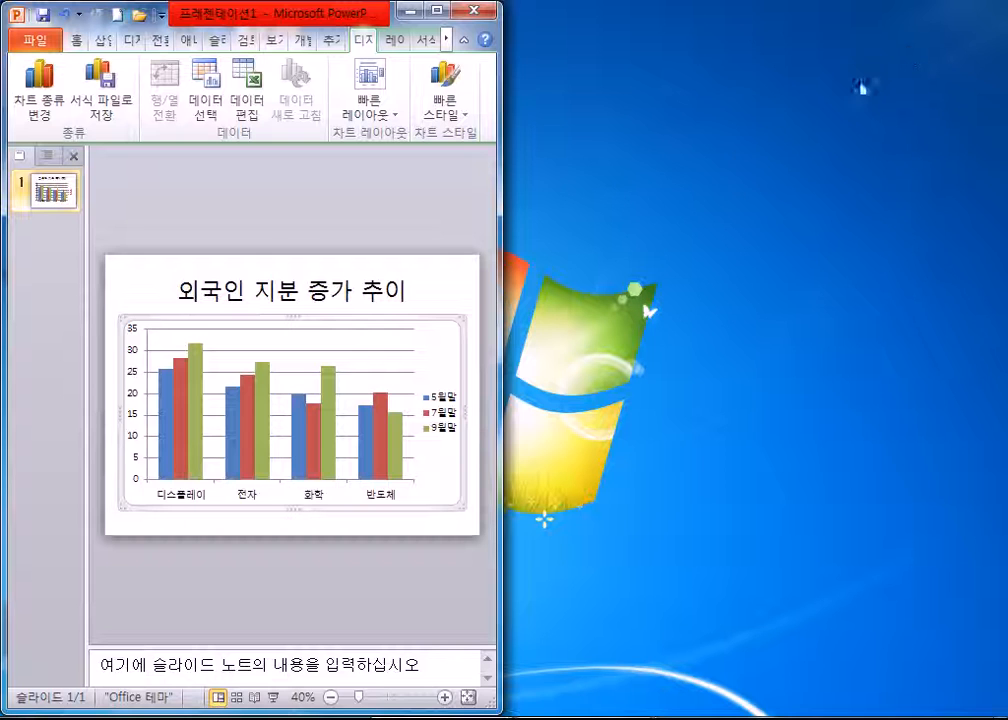
{"action": "left_click", "coordinate": [437, 10]}
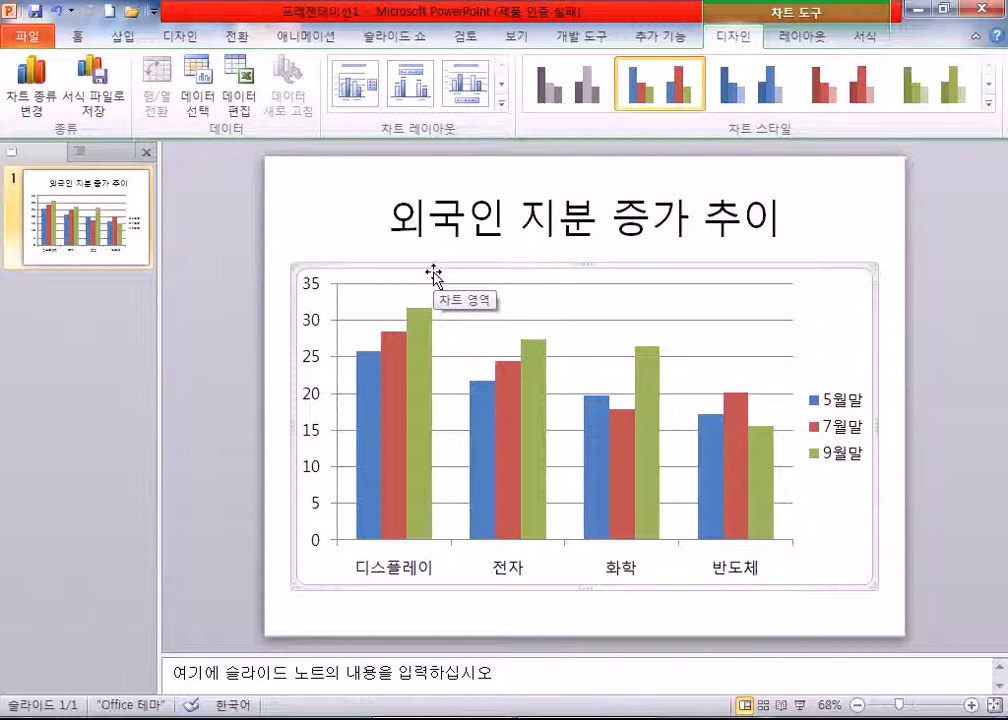
Step: Reopen the chart's data for editing in Excel and maximize the datasheet window
{"action": "left_click", "coordinate": [251, 99]}
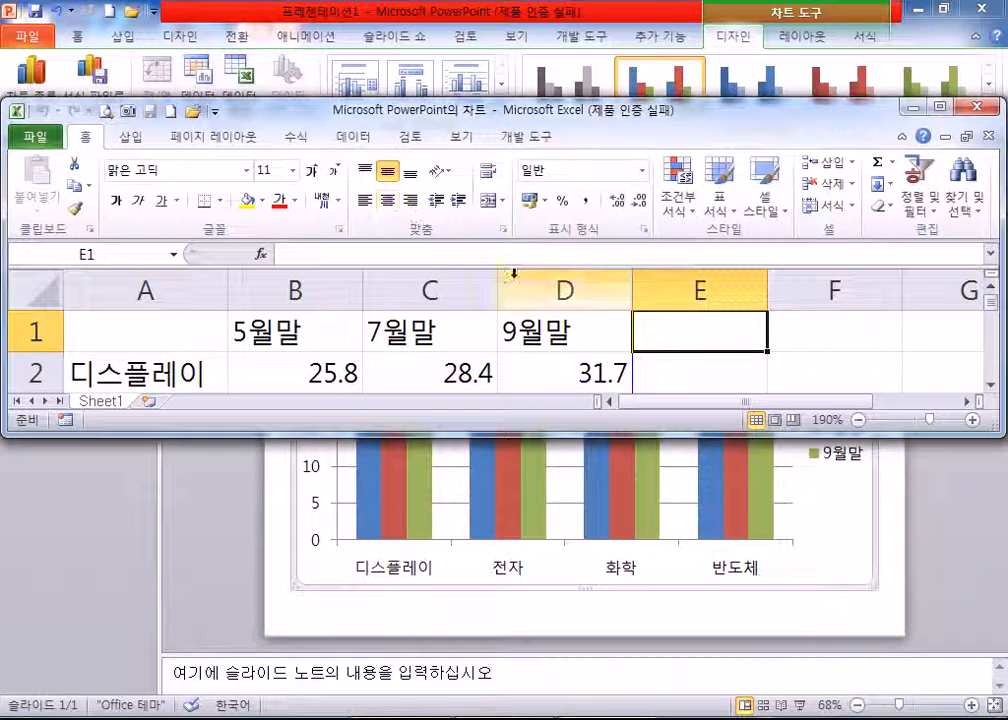
{"action": "double_click", "coordinate": [593, 116]}
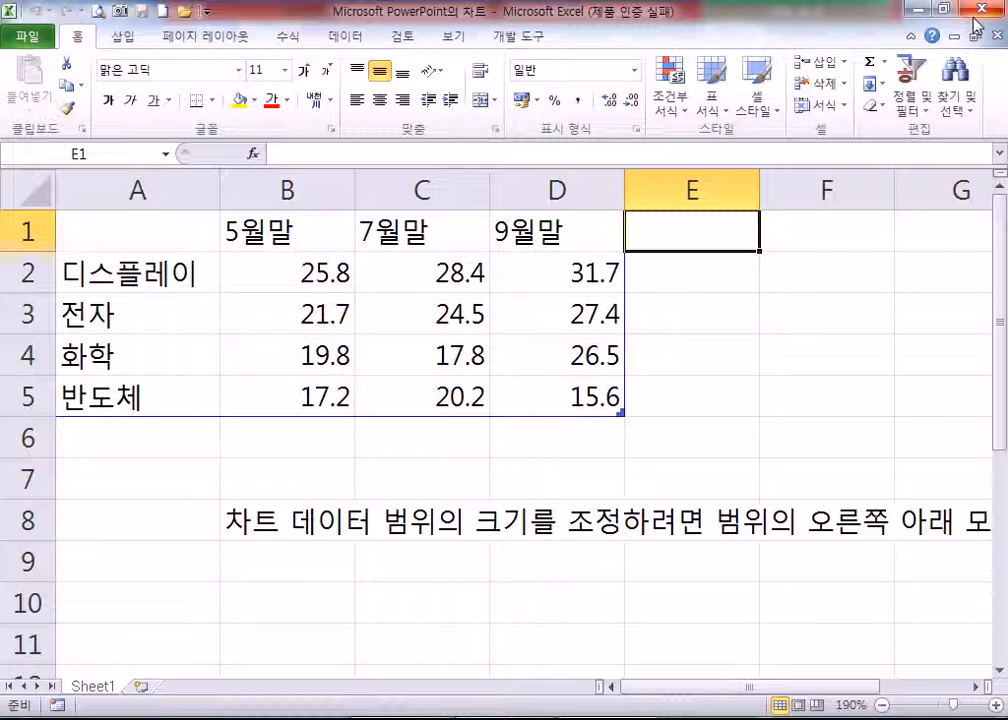
Step: Try inserting a 2-D clustered column chart in the datasheet from the range A1:D5
{"action": "left_click_drag", "start_coordinate": [153, 234], "coordinate": [565, 395]}
{"action": "left_click", "coordinate": [123, 37]}
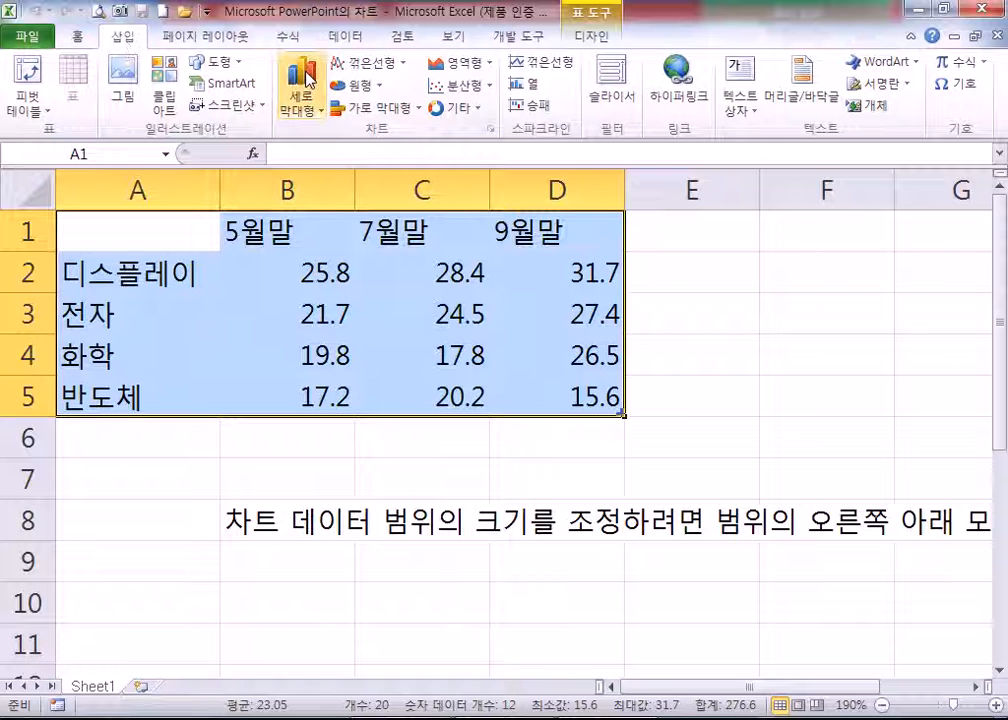
{"action": "left_click", "coordinate": [308, 80]}
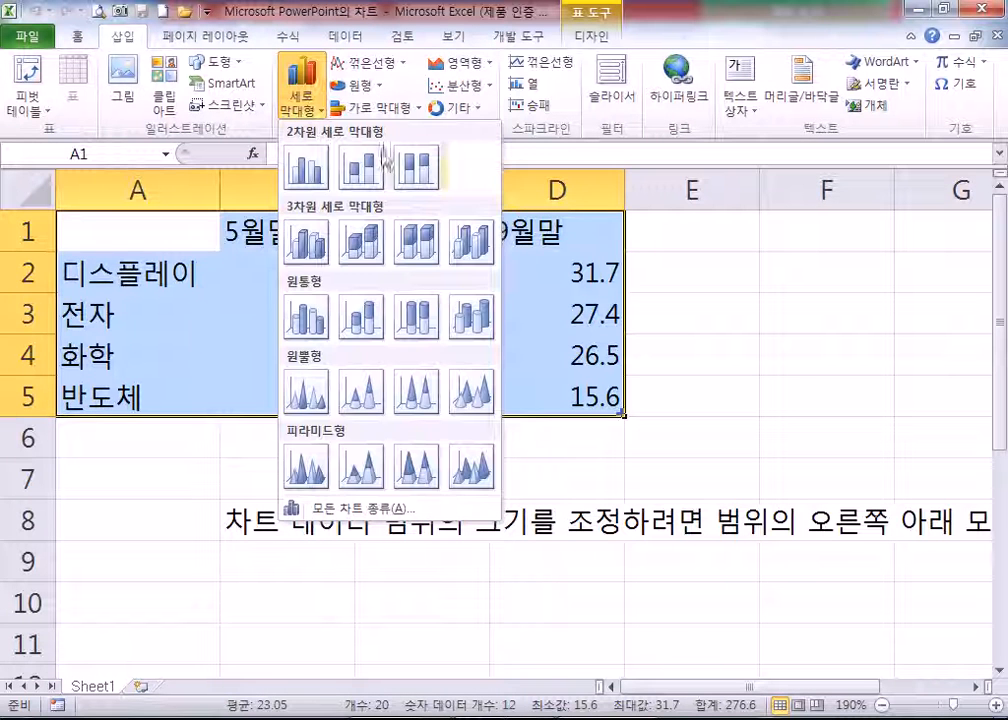
{"action": "left_click", "coordinate": [297, 165]}
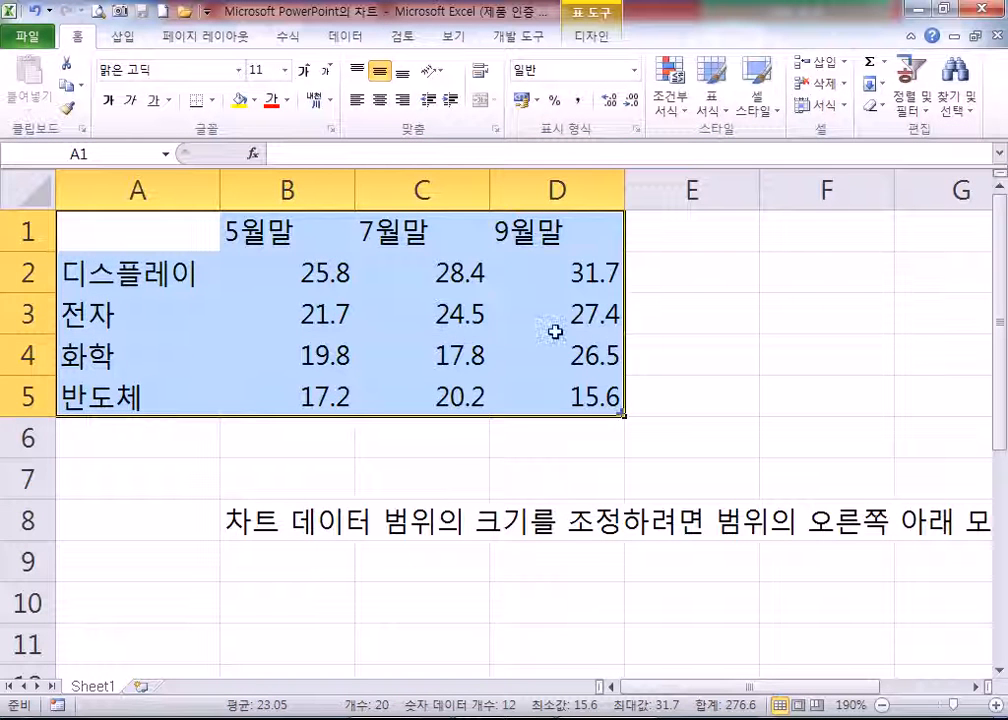
{"action": "left_click", "coordinate": [410, 297]}
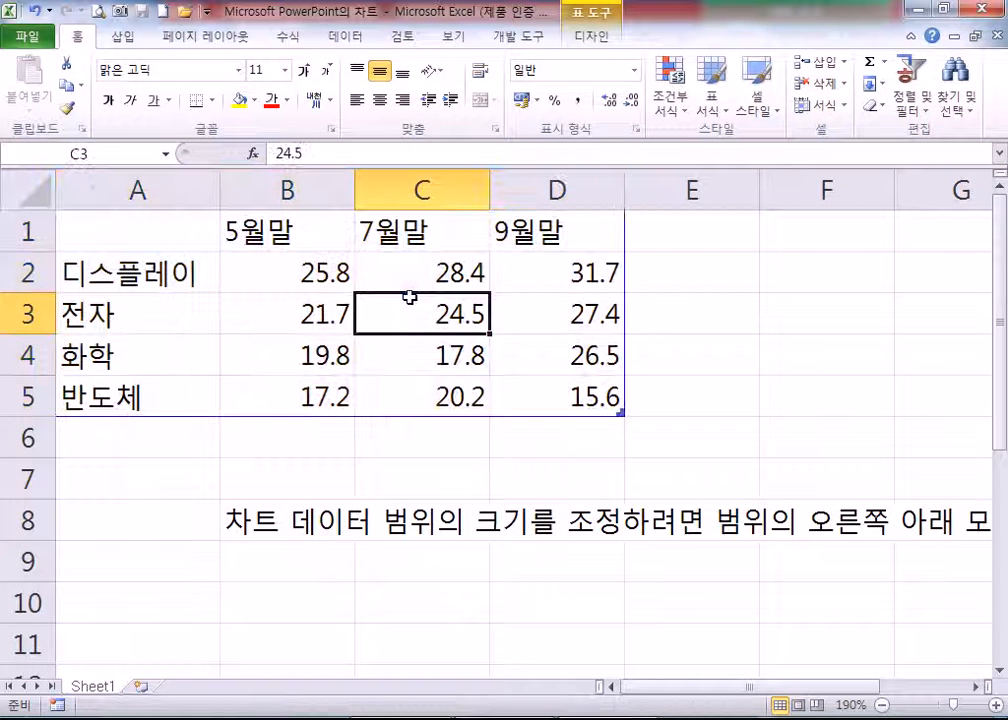
Step: Close the chart's Excel datasheet and return to the PowerPoint slide
{"action": "left_click", "coordinate": [982, 9]}
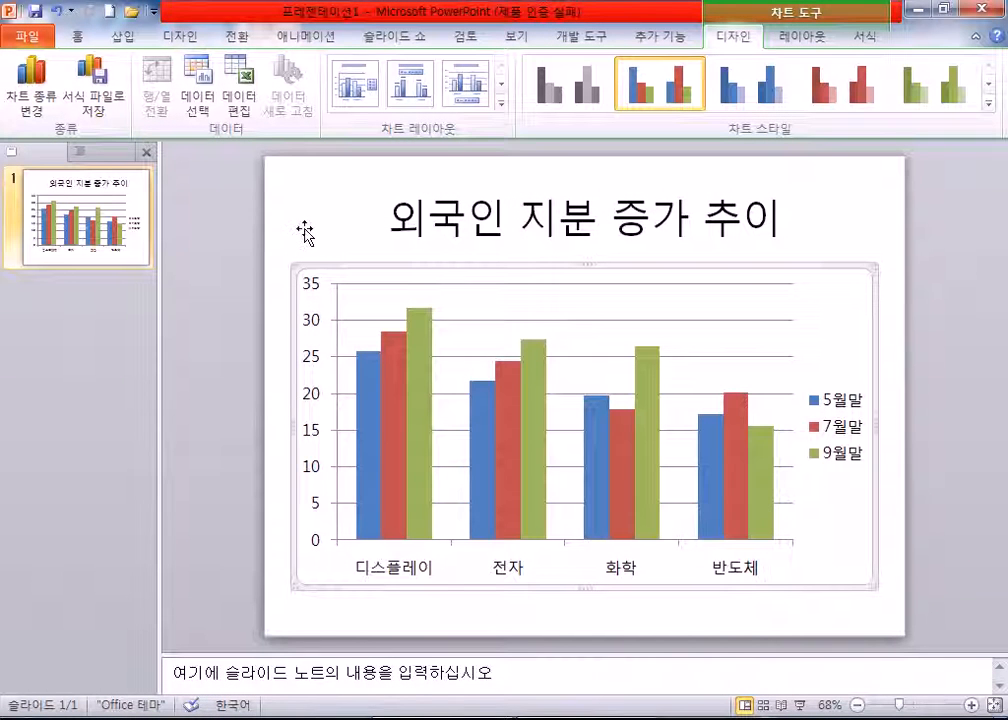
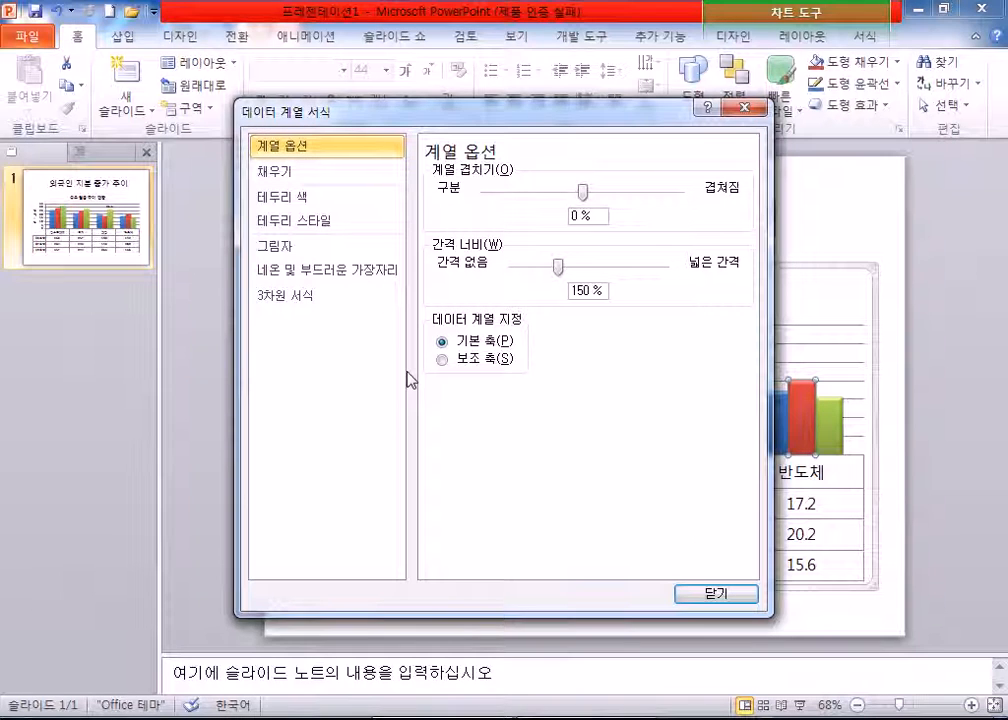
Step: Bring up the format settings of the red 7월말 data series, with the dialog moved clear of the 디스플레이 columns
{"action": "left_click", "coordinate": [715, 593]}
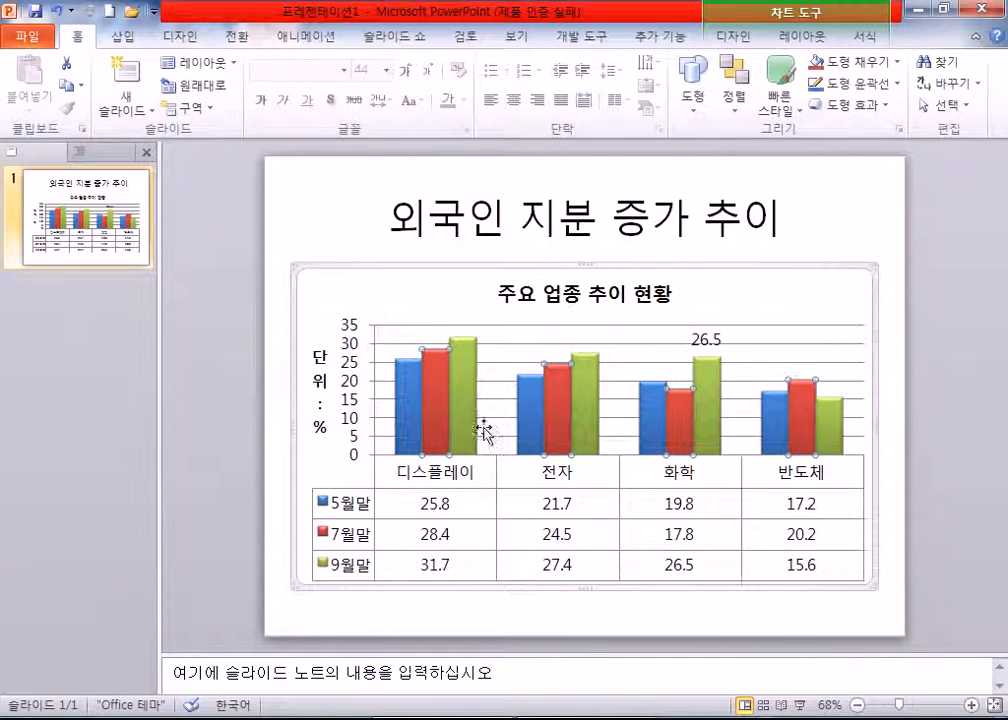
{"action": "double_click", "coordinate": [459, 300]}
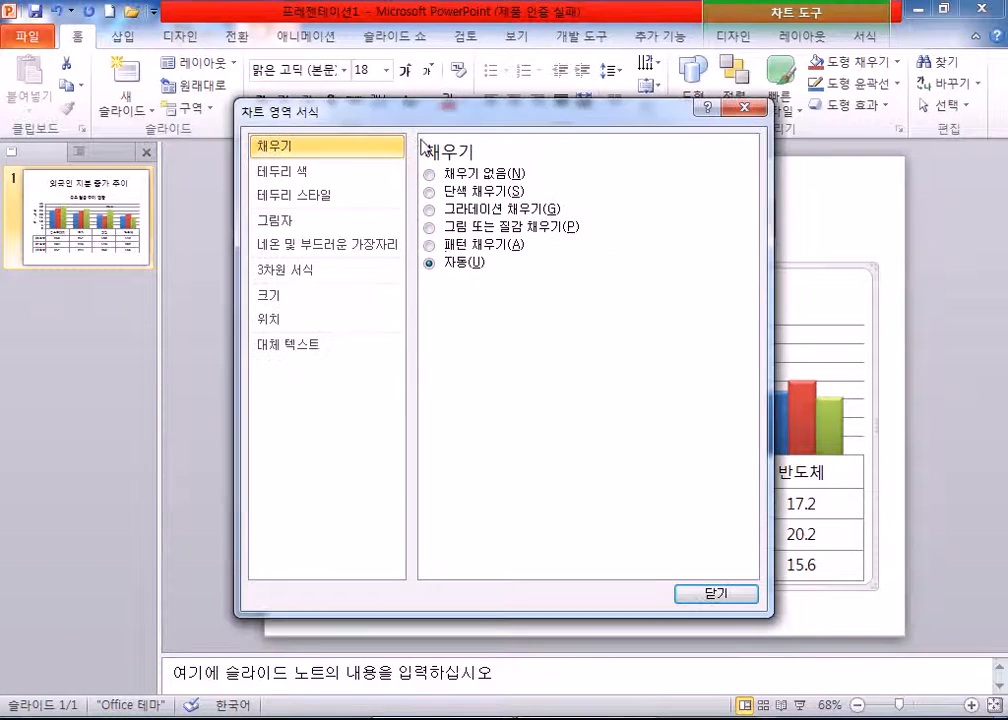
{"action": "left_click_drag", "start_coordinate": [328, 97], "coordinate": [647, 70]}
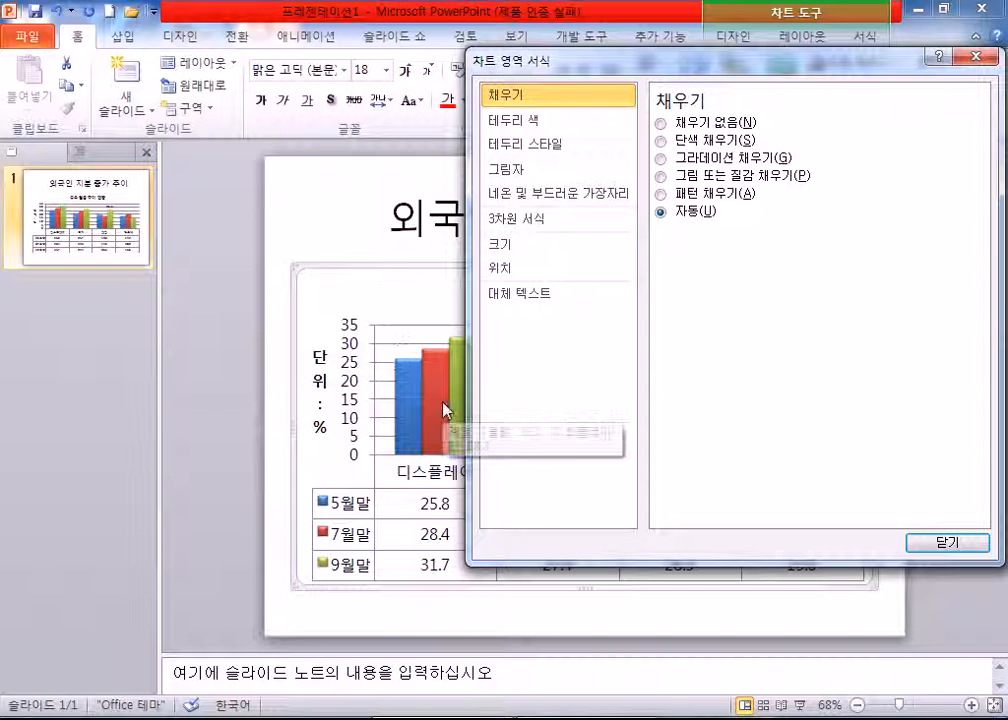
{"action": "left_click_drag", "start_coordinate": [570, 60], "coordinate": [620, 54]}
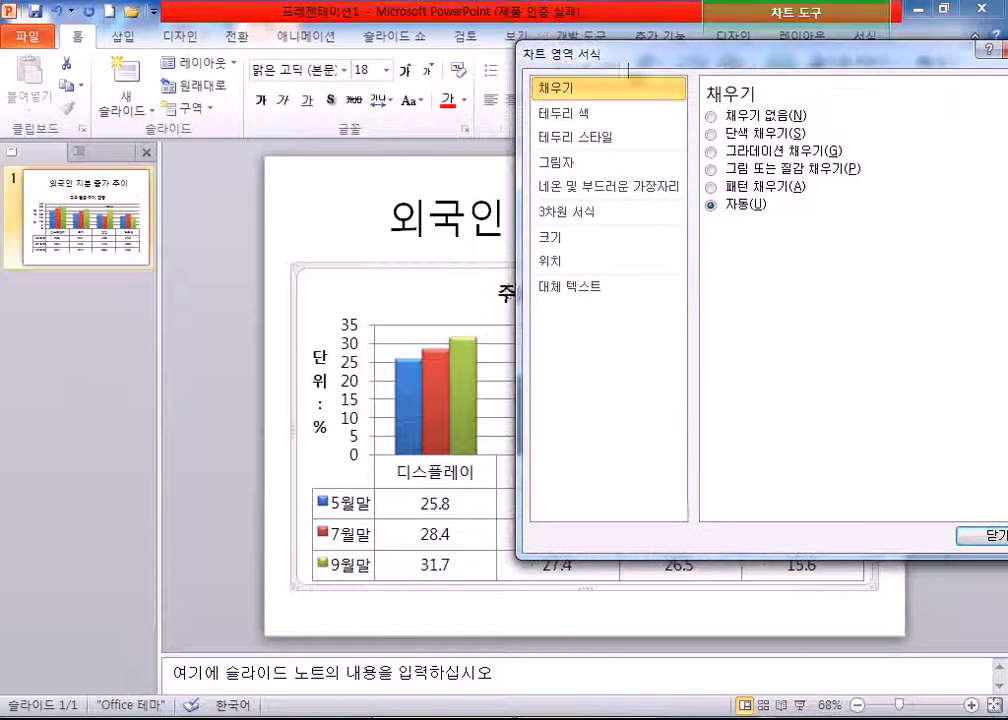
{"action": "left_click", "coordinate": [434, 428]}
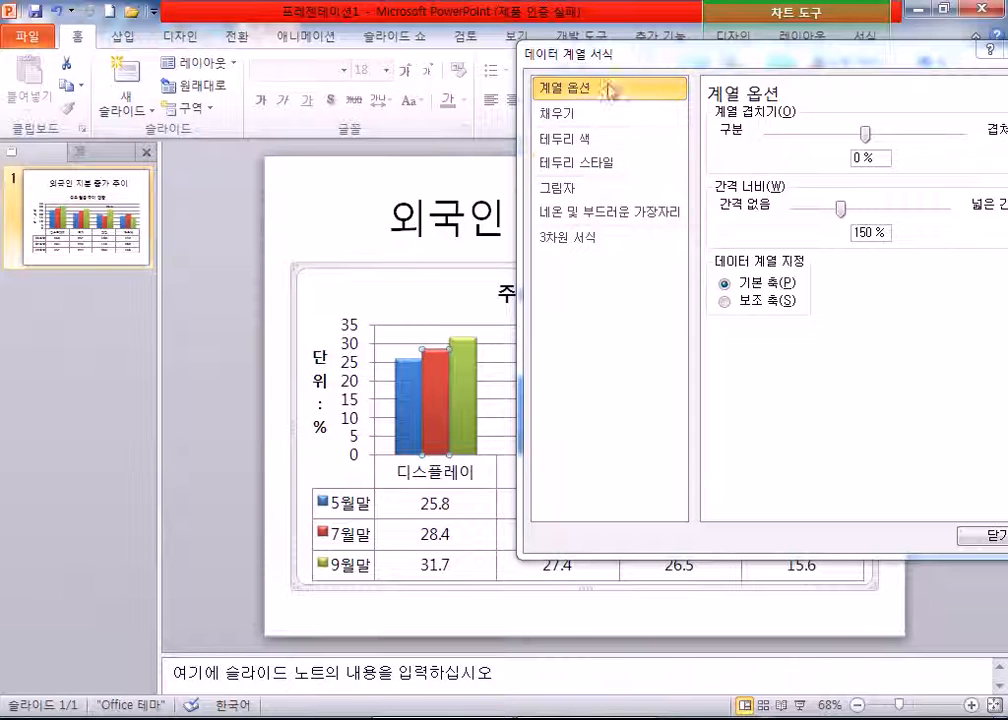
{"action": "left_click_drag", "start_coordinate": [614, 62], "coordinate": [576, 46]}
{"action": "left_click_drag", "start_coordinate": [713, 47], "coordinate": [735, 47]}
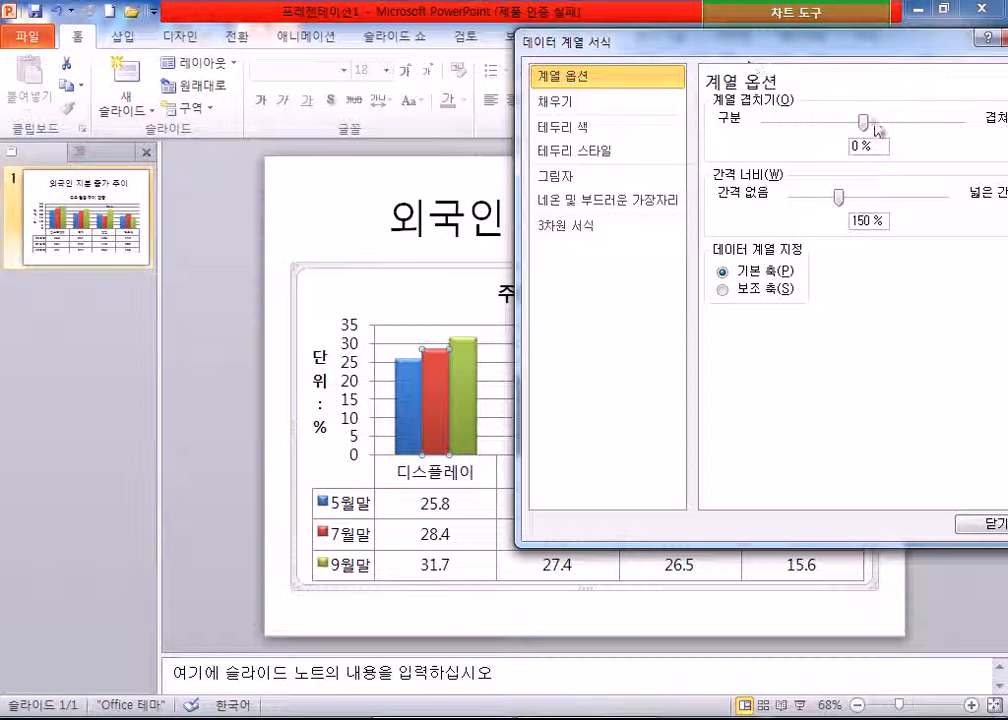
Step: Try a series overlap of -96 % on the columns, and return it to 0 %
{"action": "left_click_drag", "start_coordinate": [866, 124], "coordinate": [768, 133]}
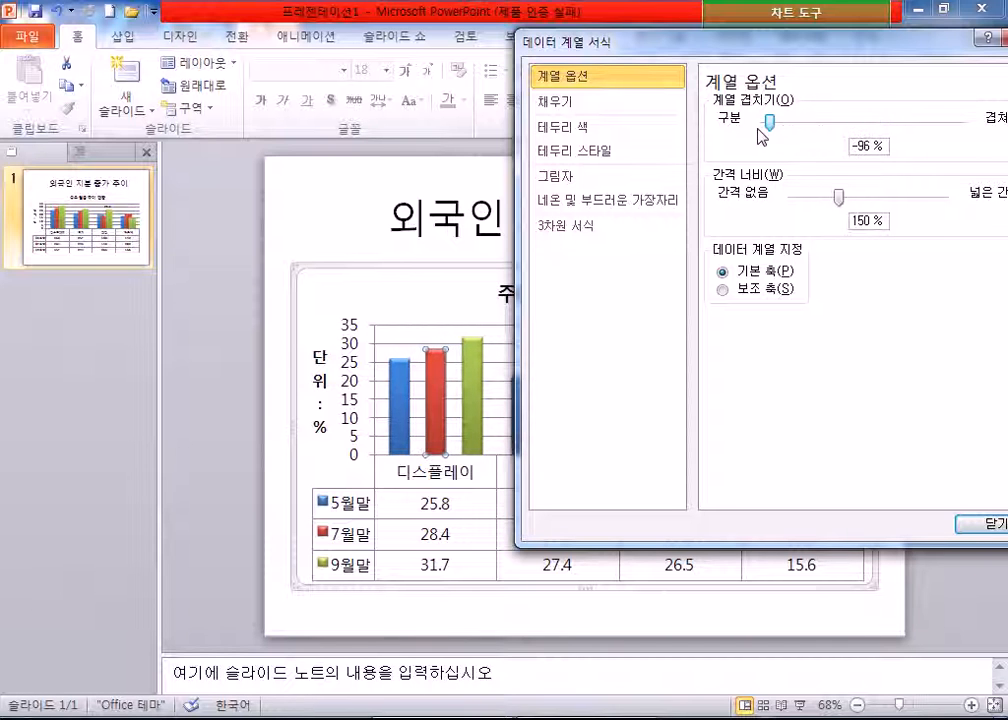
{"action": "left_click_drag", "start_coordinate": [770, 121], "coordinate": [862, 121]}
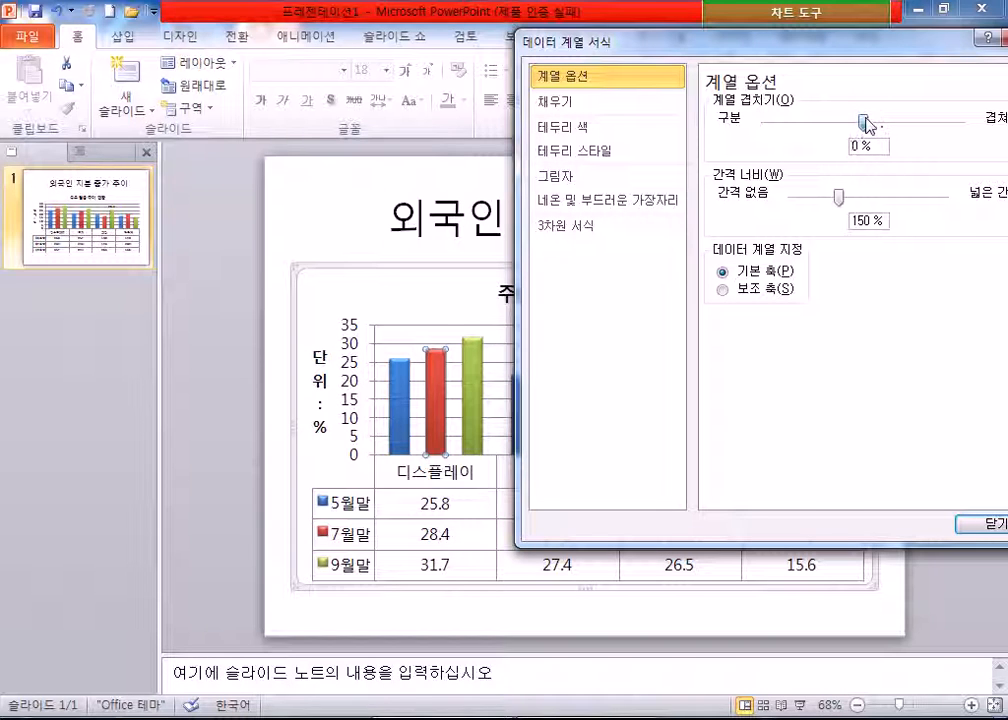
Step: Try column gap widths of 310 %, 39 % and 209 %, and set the gap width to 149 %
{"action": "left_click_drag", "start_coordinate": [840, 200], "coordinate": [886, 199]}
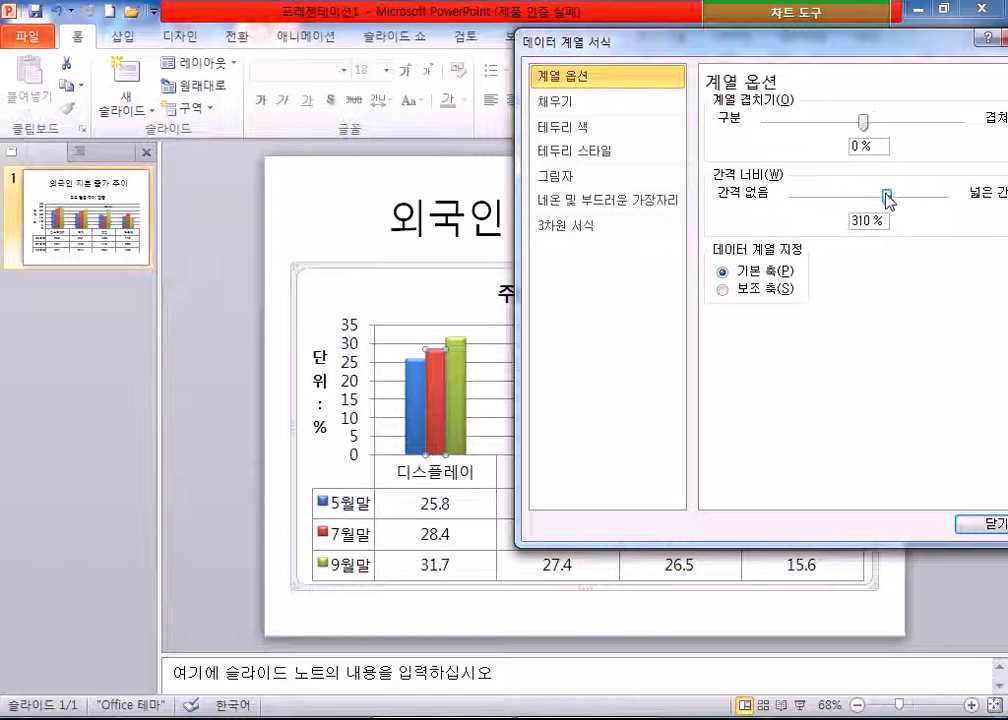
{"action": "left_click_drag", "start_coordinate": [556, 41], "coordinate": [641, 41]}
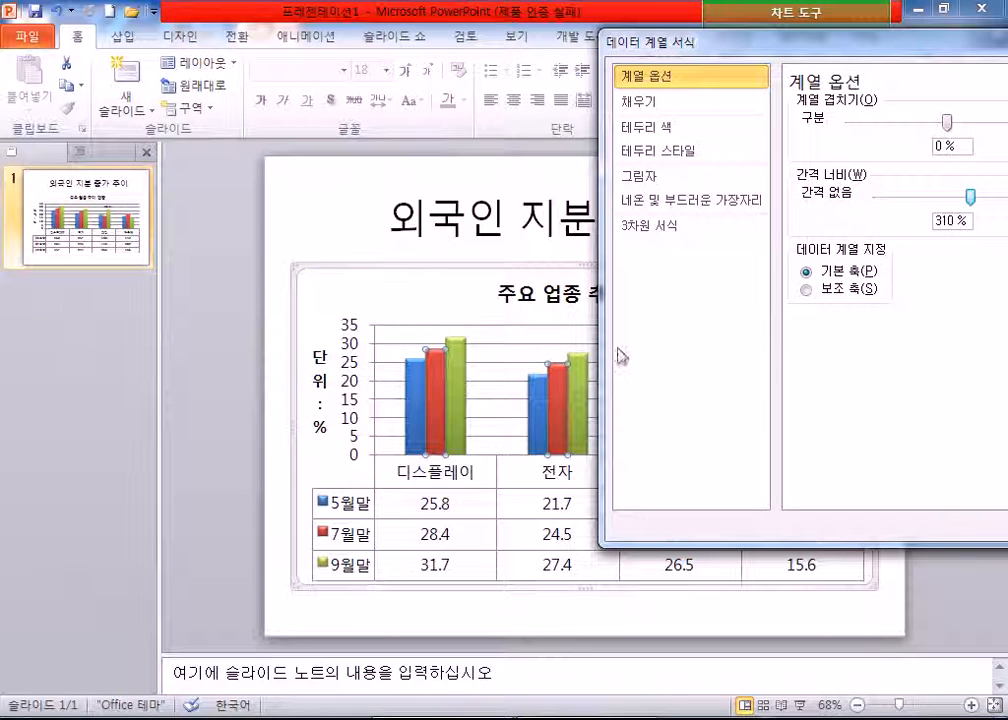
{"action": "left_click_drag", "start_coordinate": [970, 197], "coordinate": [888, 197]}
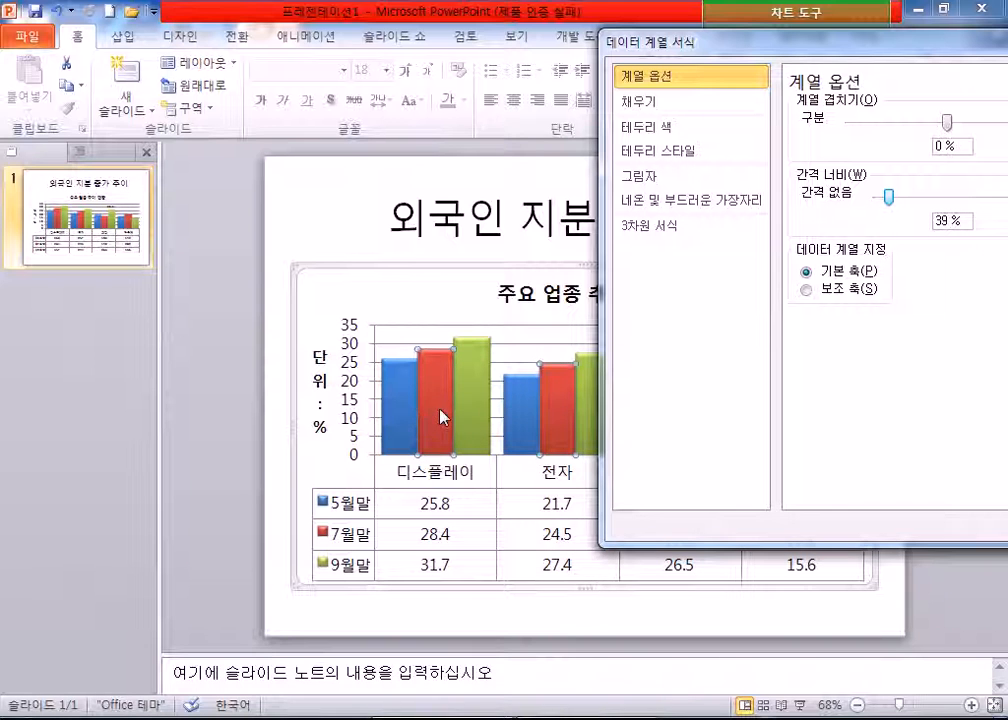
{"action": "left_click_drag", "start_coordinate": [888, 197], "coordinate": [941, 197]}
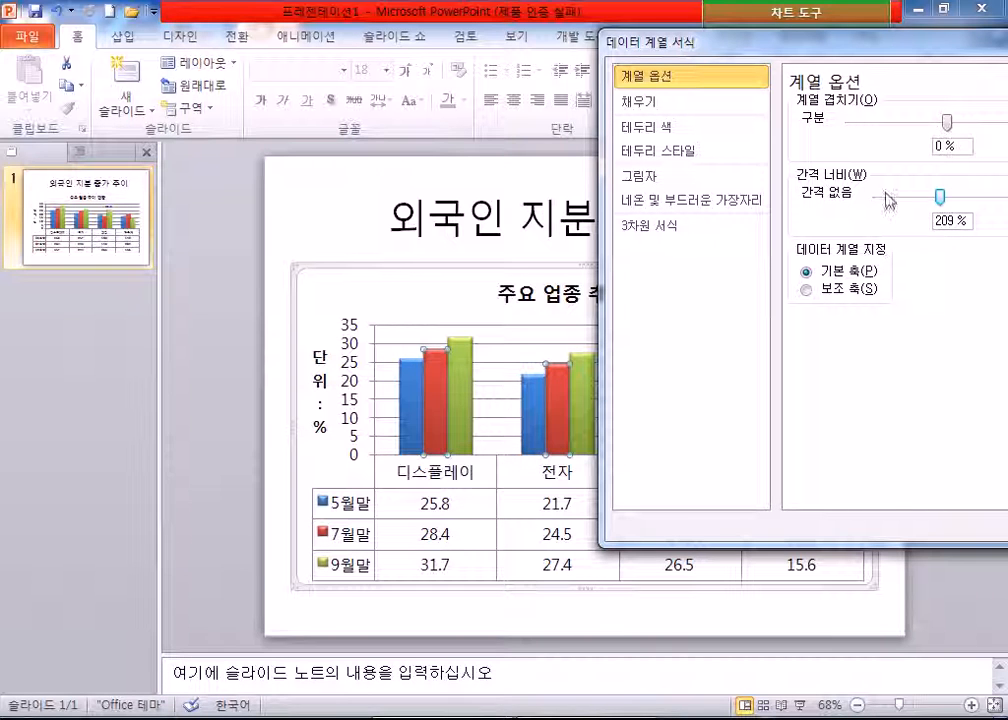
{"action": "left_click_drag", "start_coordinate": [940, 197], "coordinate": [922, 198]}
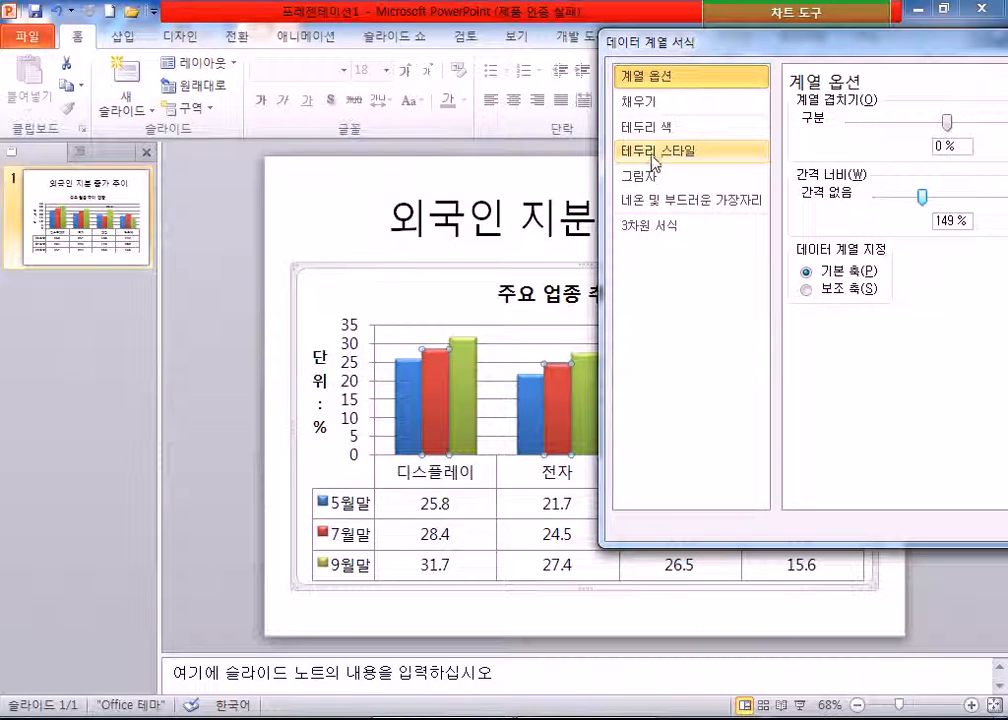
Step: Try the 7월말 series without a fill, and give it a solid fill in standard red
{"action": "left_click", "coordinate": [653, 102]}
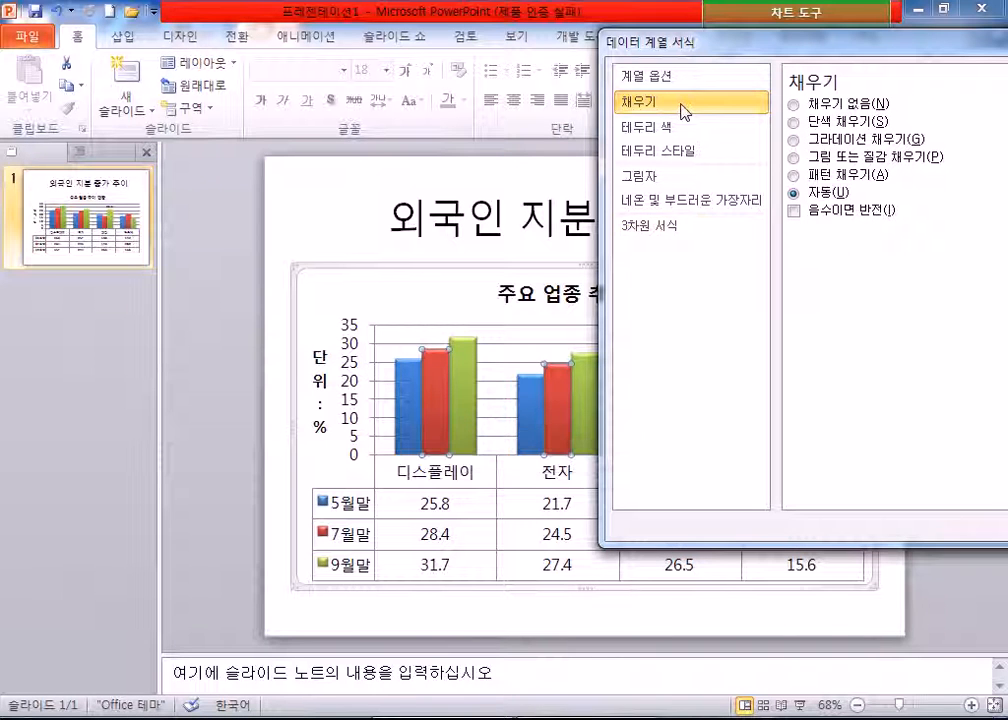
{"action": "left_click_drag", "start_coordinate": [752, 45], "coordinate": [709, 47]}
{"action": "left_click", "coordinate": [814, 105]}
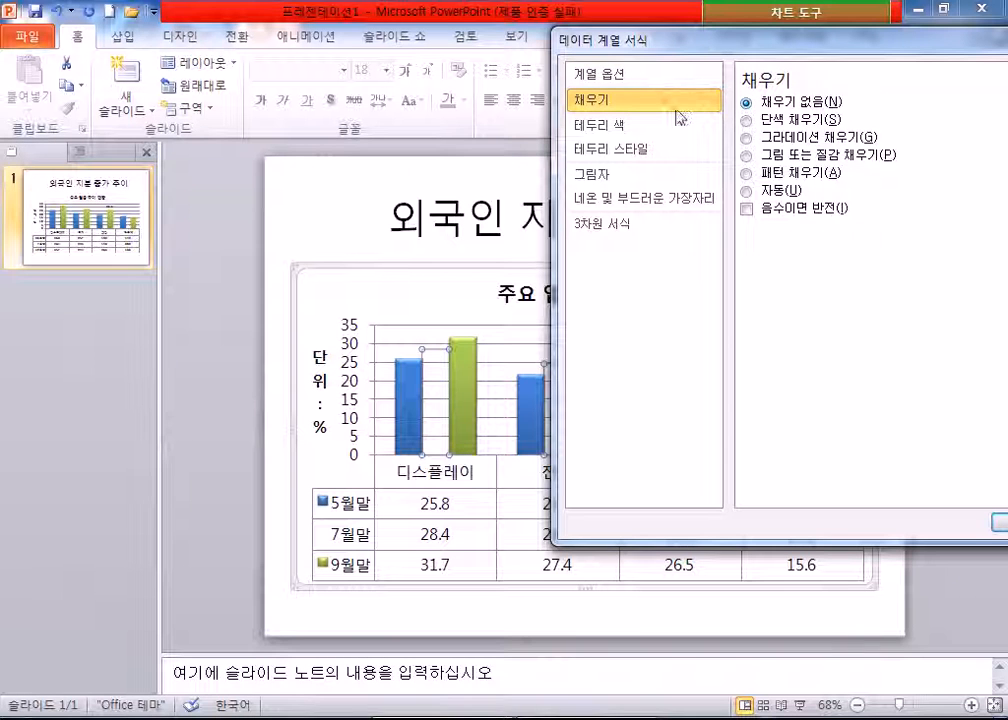
{"action": "left_click", "coordinate": [793, 119]}
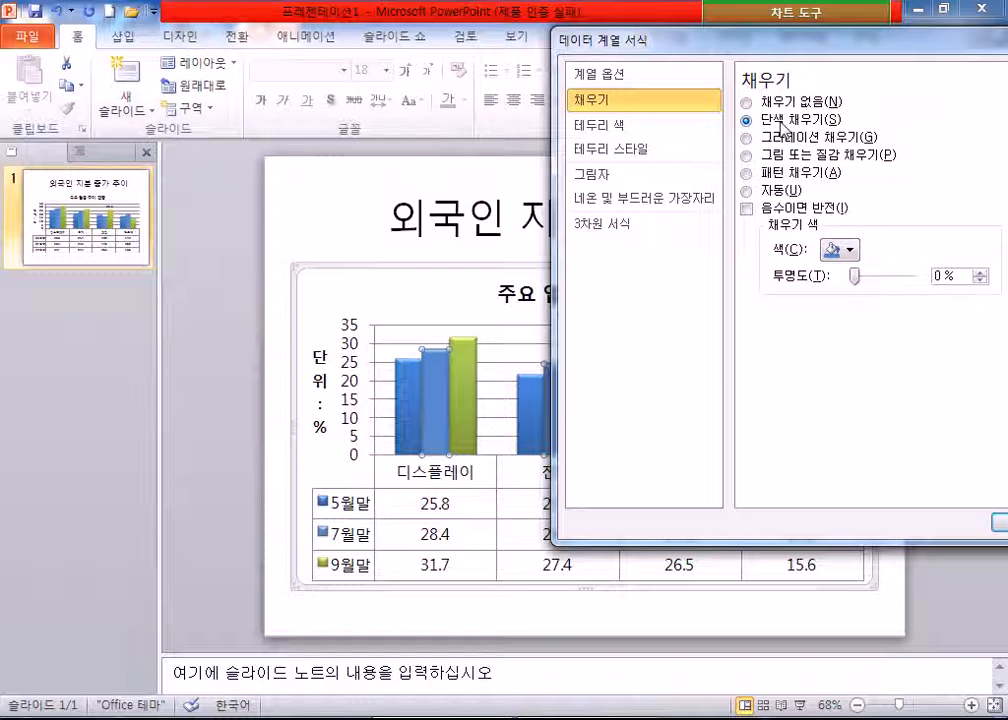
{"action": "left_click", "coordinate": [845, 250]}
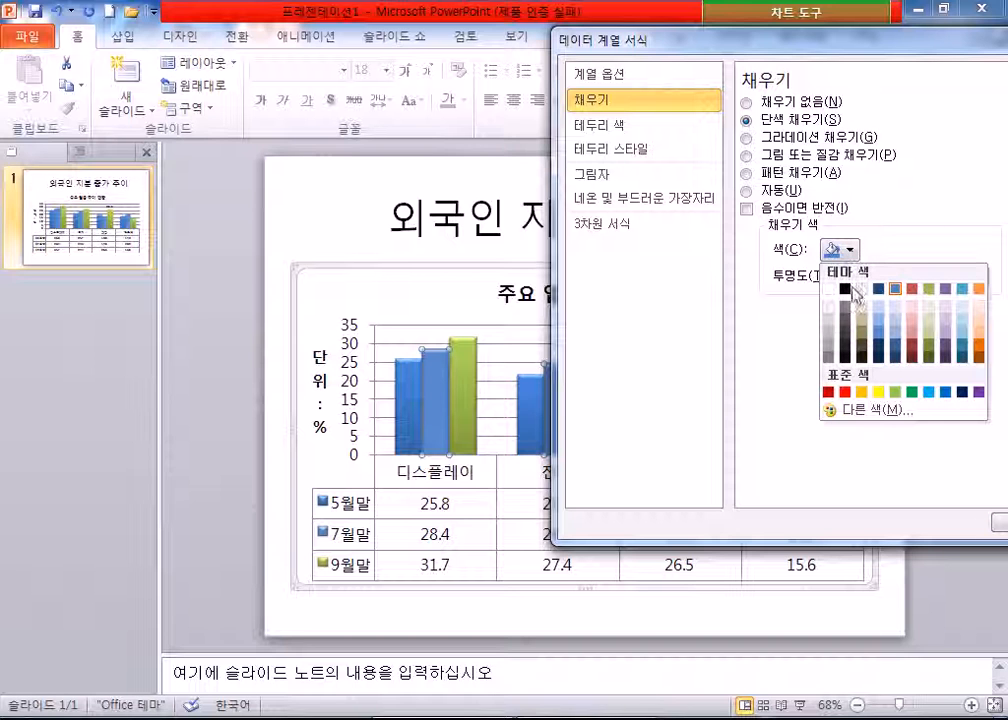
{"action": "left_click", "coordinate": [845, 392]}
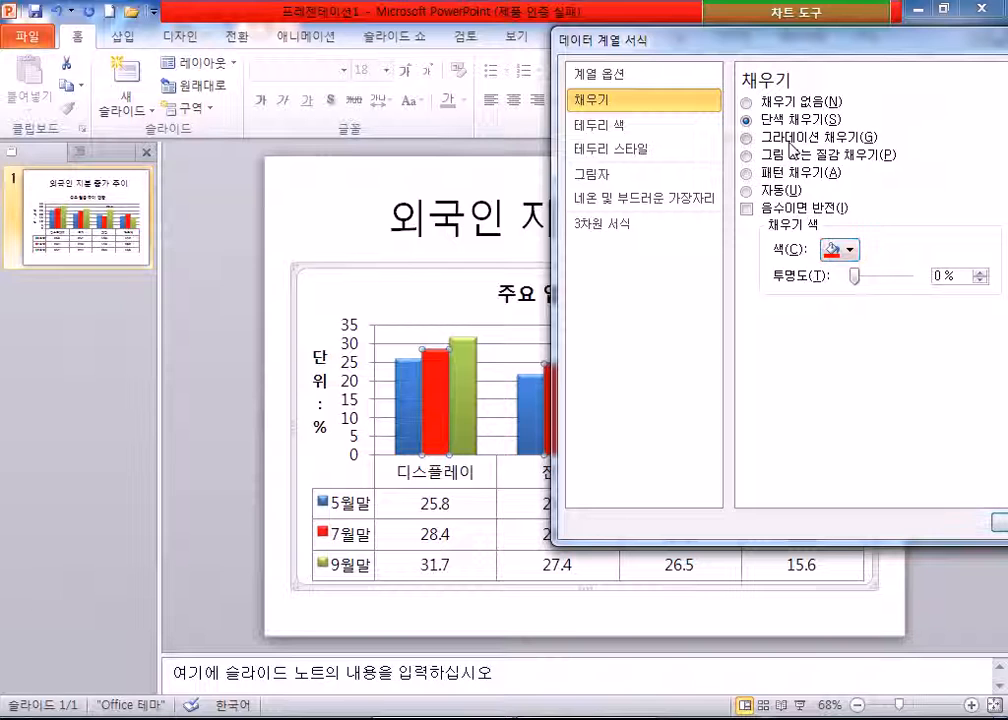
Step: Apply a gradient fill with the 이른 해질녘 preset to the 7월말 series
{"action": "left_click", "coordinate": [796, 137]}
{"action": "left_click_drag", "start_coordinate": [876, 42], "coordinate": [709, 42]}
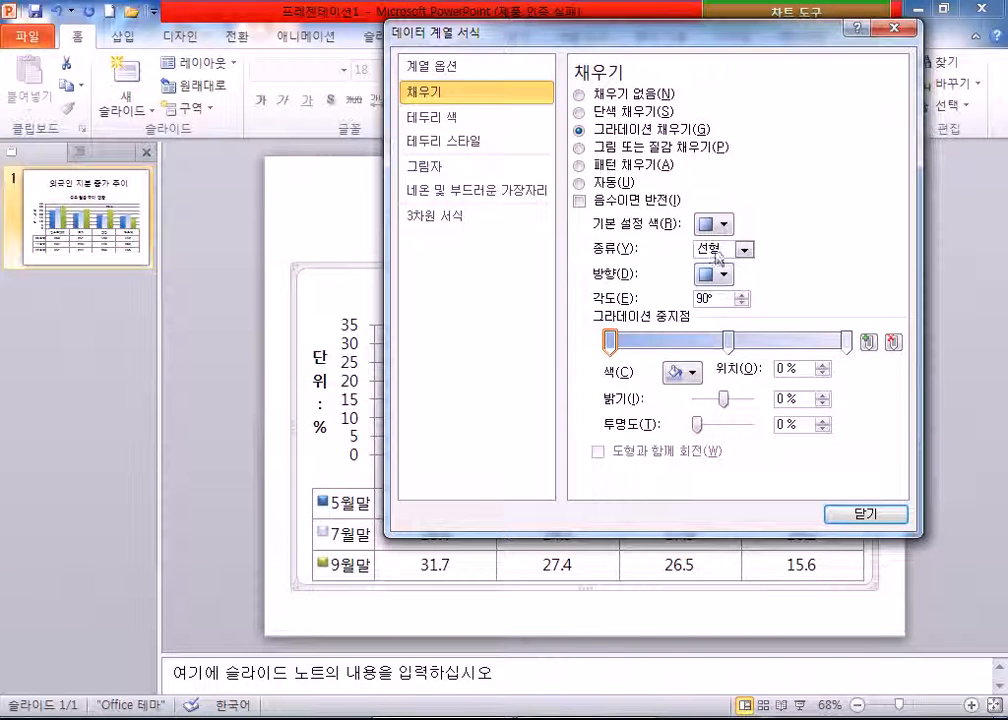
{"action": "left_click_drag", "start_coordinate": [580, 35], "coordinate": [636, 38]}
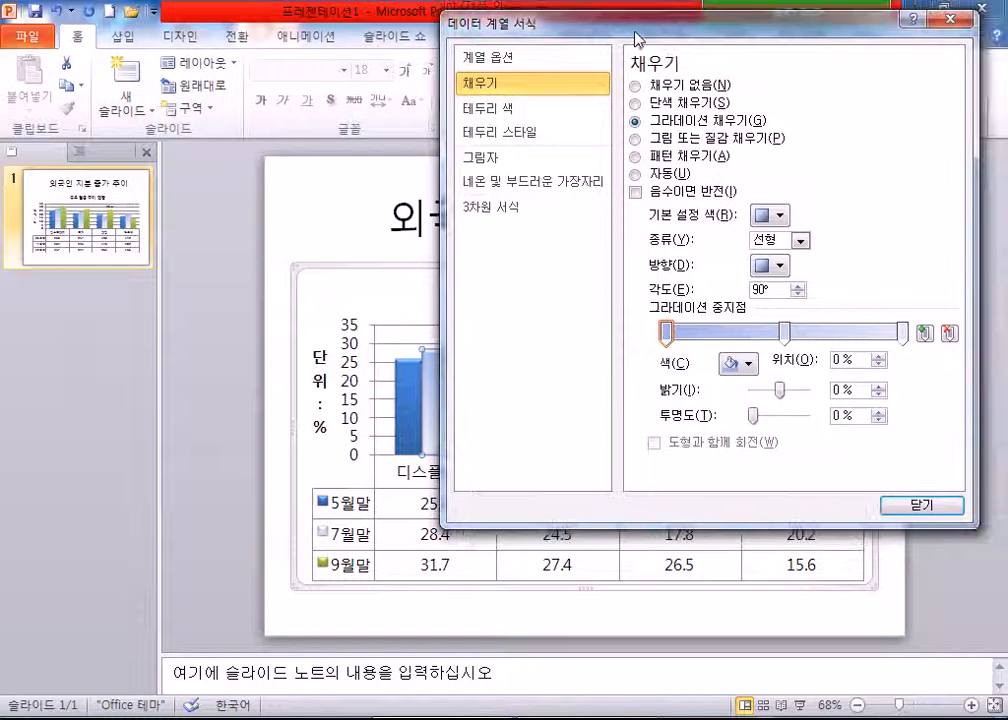
{"action": "left_click", "coordinate": [770, 215]}
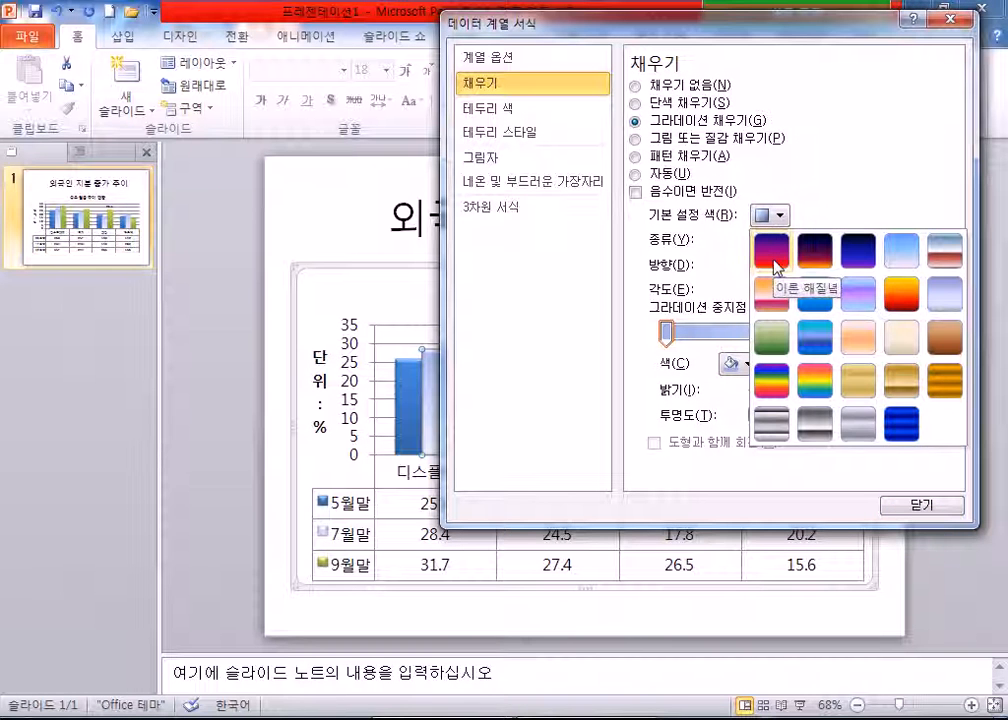
{"action": "left_click", "coordinate": [777, 268]}
{"action": "left_click_drag", "start_coordinate": [552, 28], "coordinate": [527, 2]}
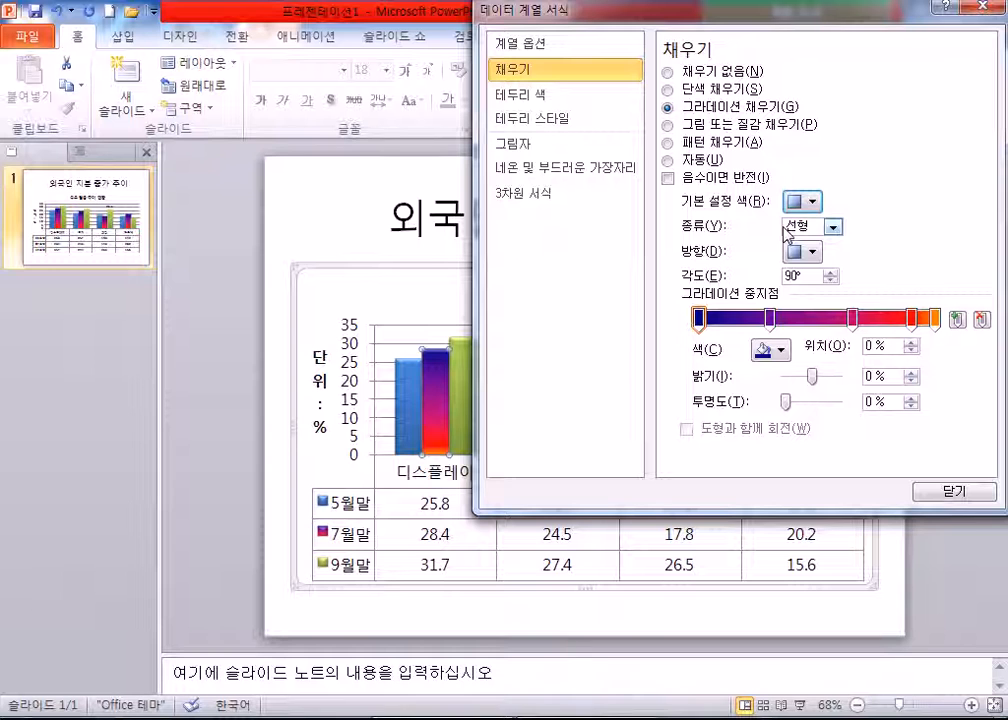
Step: Fill the 7월말 series with the fish fossil texture, and replace it with the dark green marble texture
{"action": "left_click", "coordinate": [668, 125]}
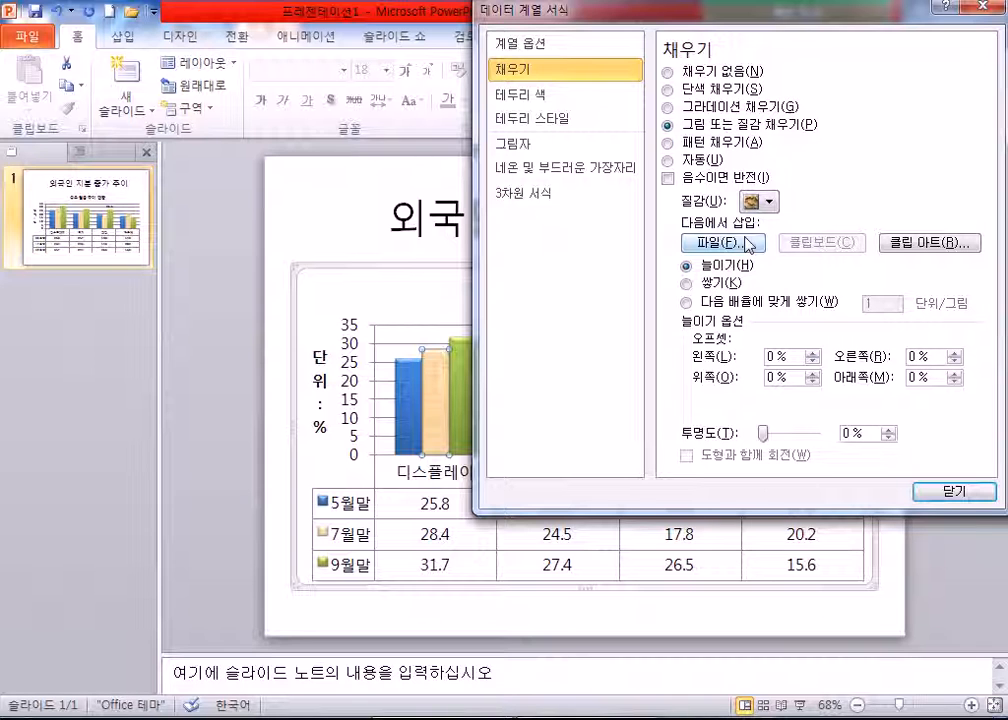
{"action": "left_click", "coordinate": [768, 202]}
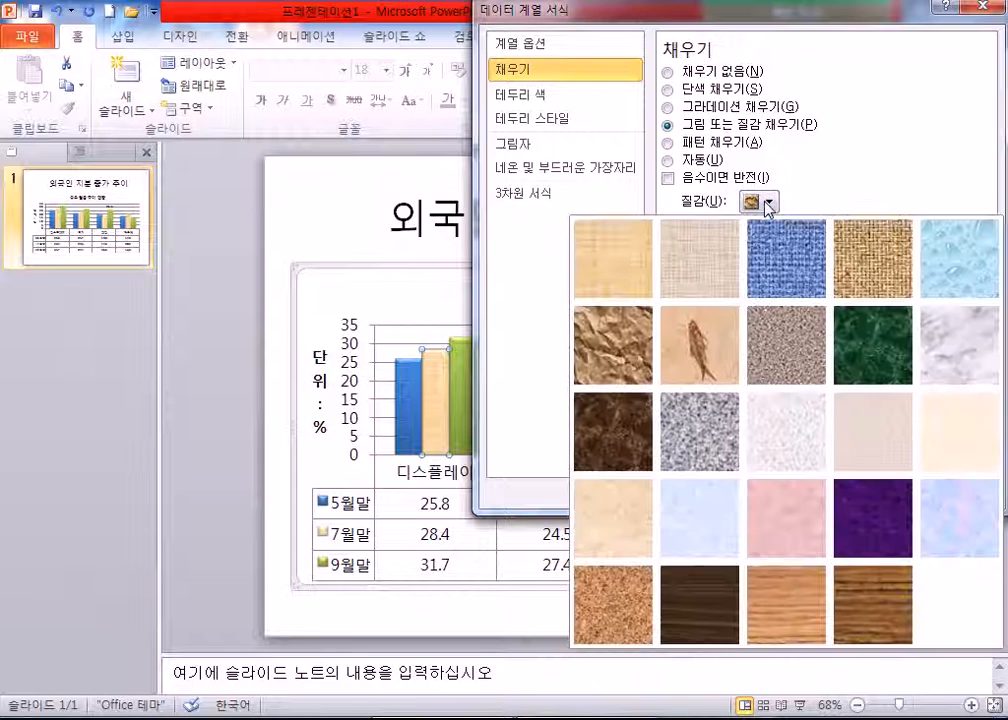
{"action": "left_click", "coordinate": [697, 337]}
{"action": "left_click_drag", "start_coordinate": [715, 22], "coordinate": [657, 22]}
{"action": "left_click", "coordinate": [705, 201]}
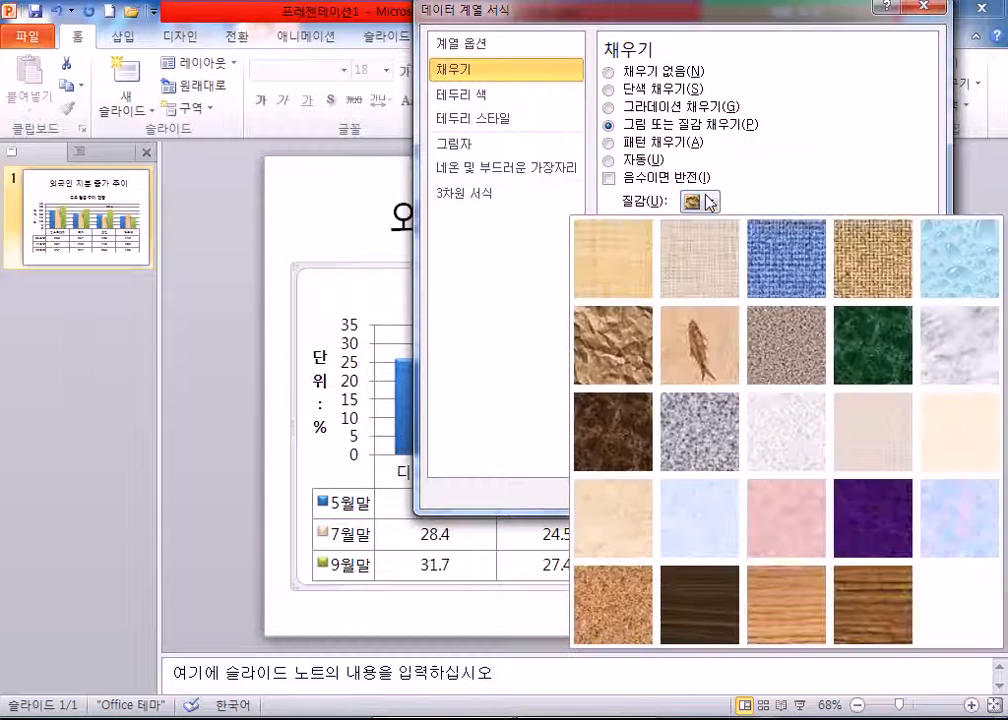
{"action": "left_click", "coordinate": [862, 346]}
{"action": "left_click_drag", "start_coordinate": [597, 16], "coordinate": [660, 10]}
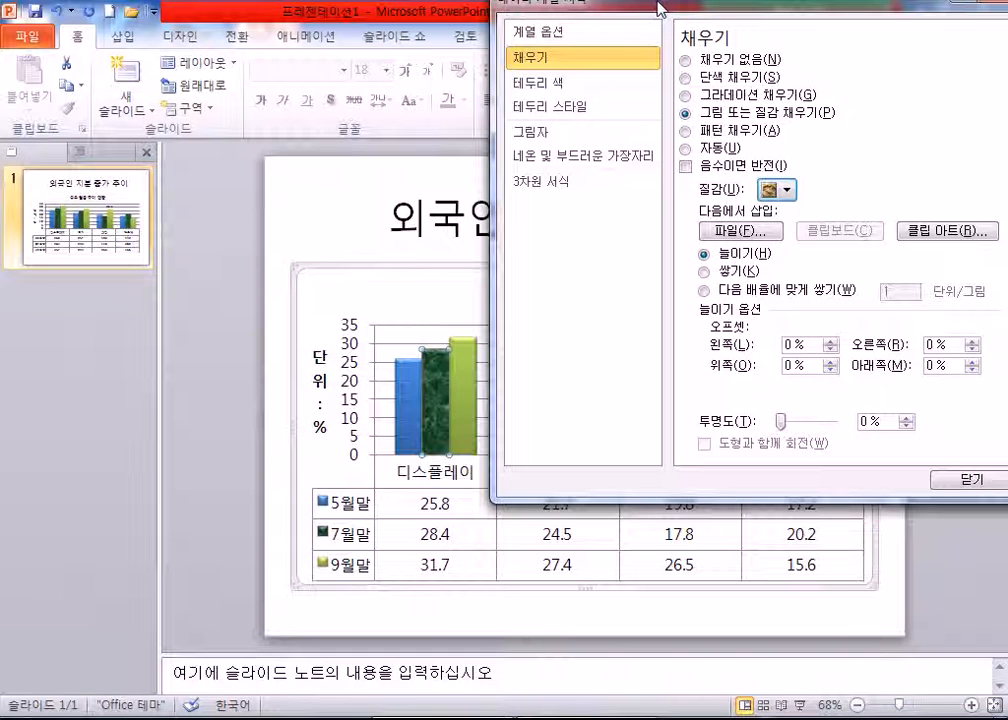
{"action": "left_click_drag", "start_coordinate": [660, 10], "coordinate": [660, 22]}
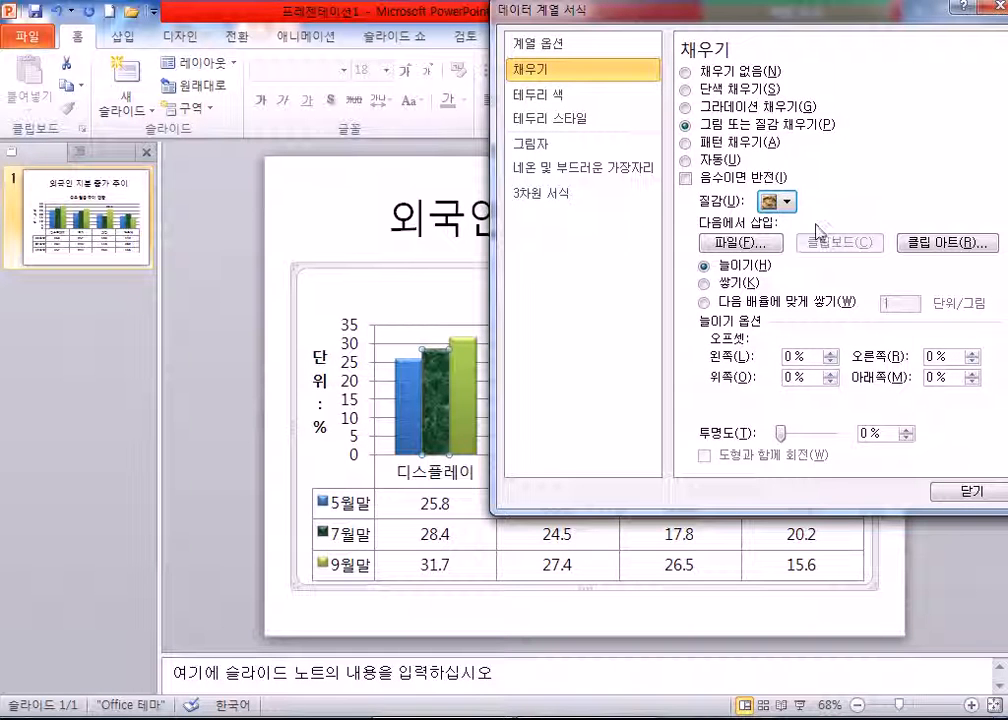
Step: Fill the 7월말 columns with the picture 펭귄.jpg from the 사진 샘플 folder and check the result on the chart
{"action": "left_click", "coordinate": [752, 241]}
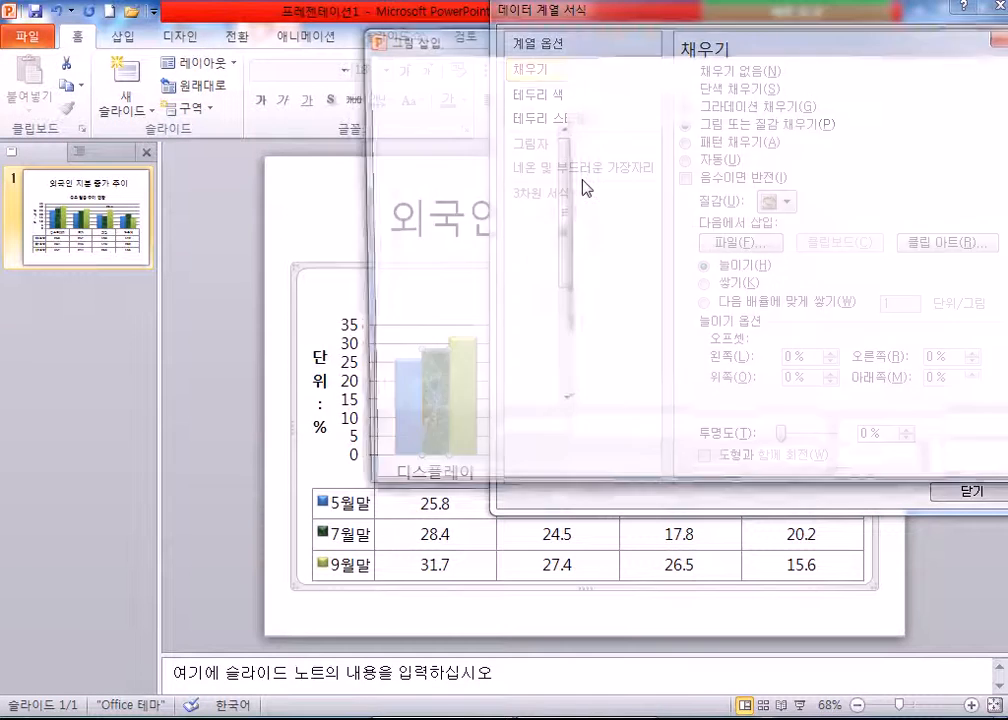
{"action": "left_click_drag", "start_coordinate": [810, 40], "coordinate": [651, 15]}
{"action": "left_click_drag", "start_coordinate": [877, 208], "coordinate": [878, 170]}
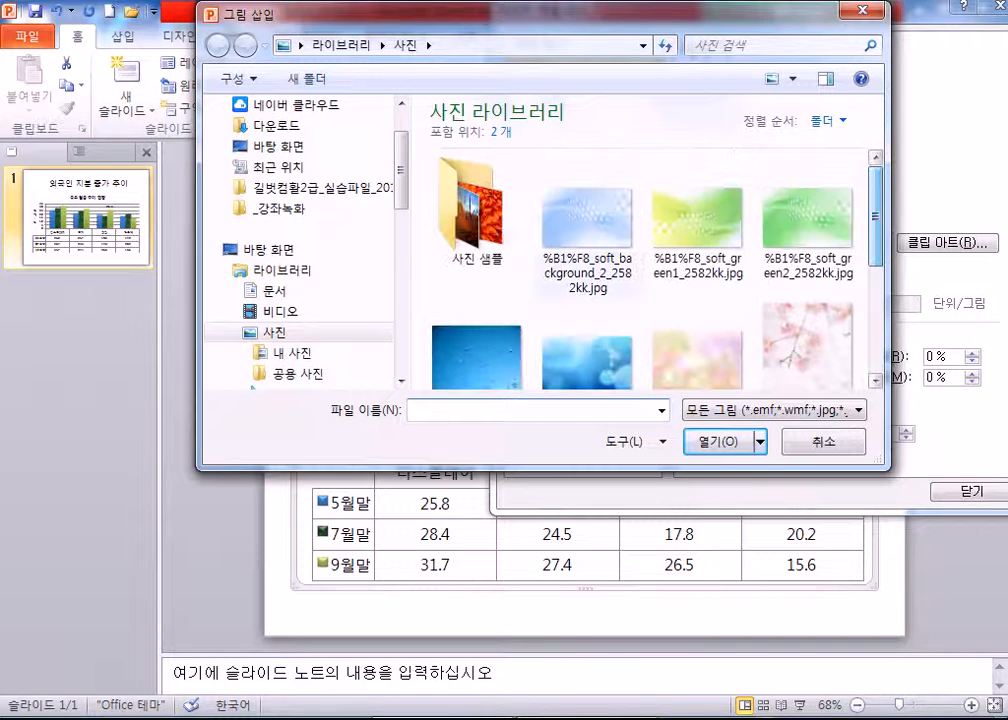
{"action": "double_click", "coordinate": [448, 218]}
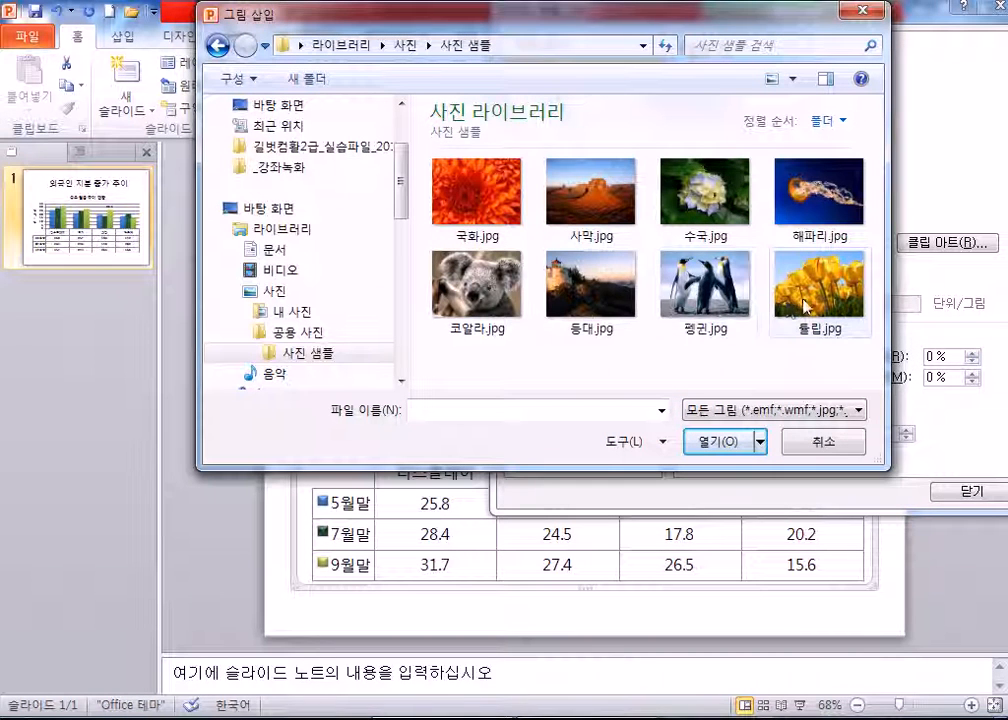
{"action": "left_click", "coordinate": [735, 298]}
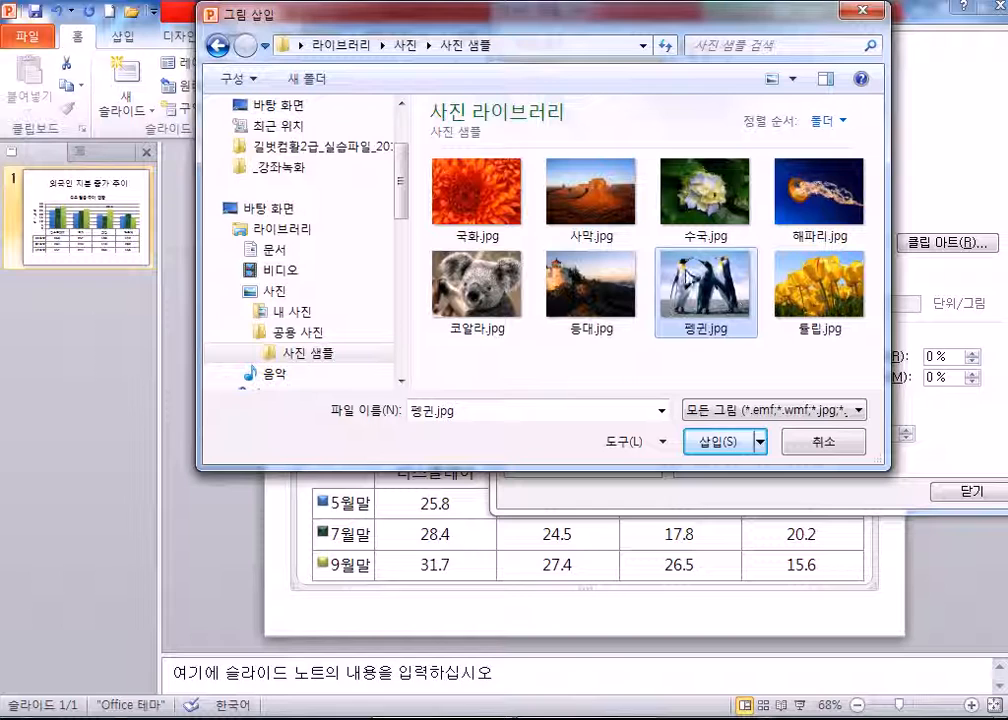
{"action": "left_click", "coordinate": [720, 441]}
{"action": "left_click_drag", "start_coordinate": [593, 11], "coordinate": [880, 18]}
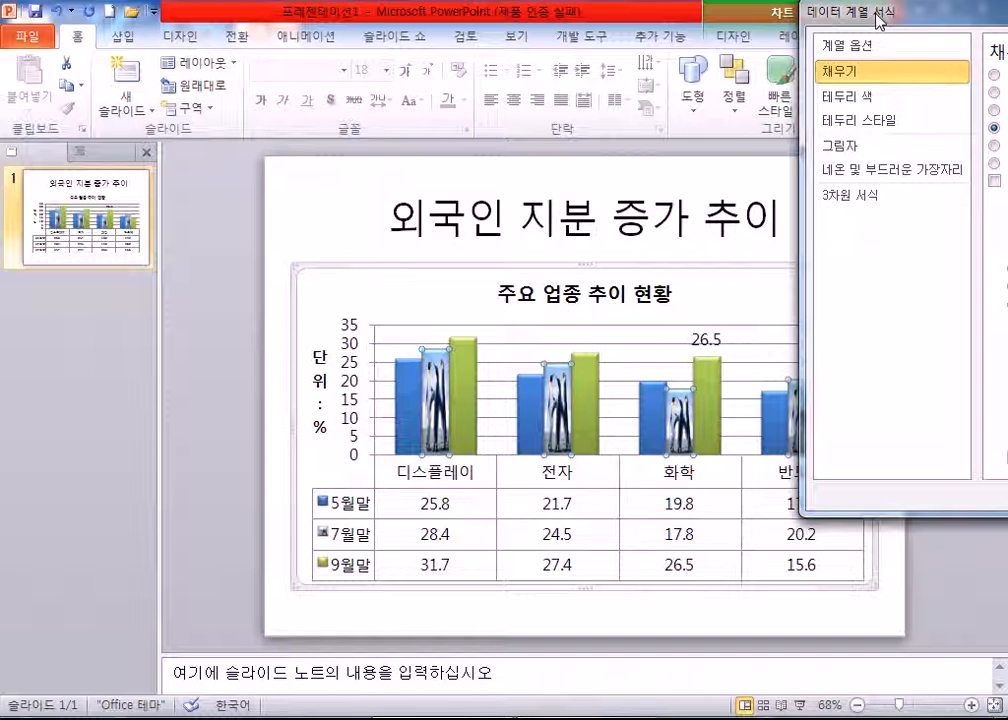
{"action": "left_click_drag", "start_coordinate": [880, 18], "coordinate": [481, 12]}
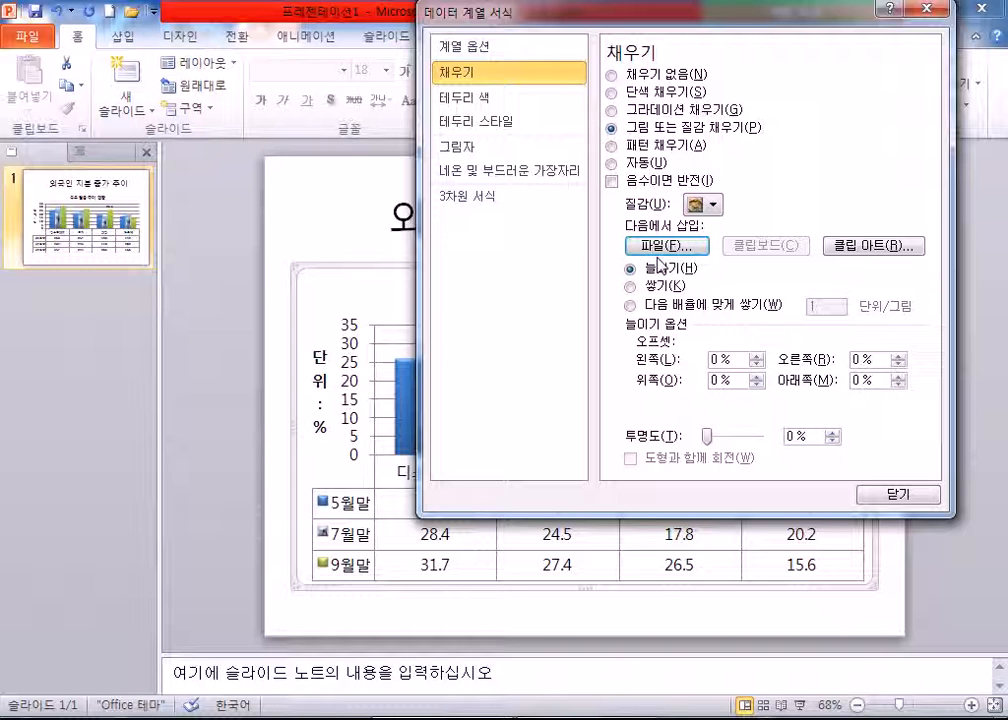
Step: Stack the penguin picture within the 7월말 columns, compare it with the stretched layout, and return to stacking
{"action": "left_click", "coordinate": [630, 286]}
{"action": "left_click_drag", "start_coordinate": [642, 16], "coordinate": [827, 18]}
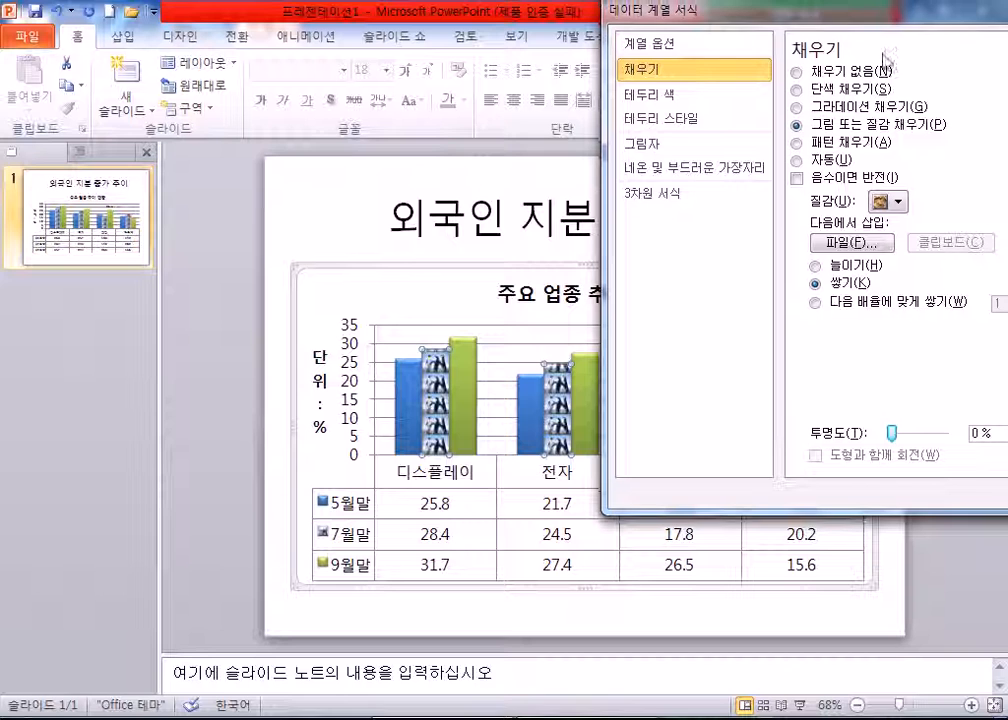
{"action": "left_click", "coordinate": [850, 267]}
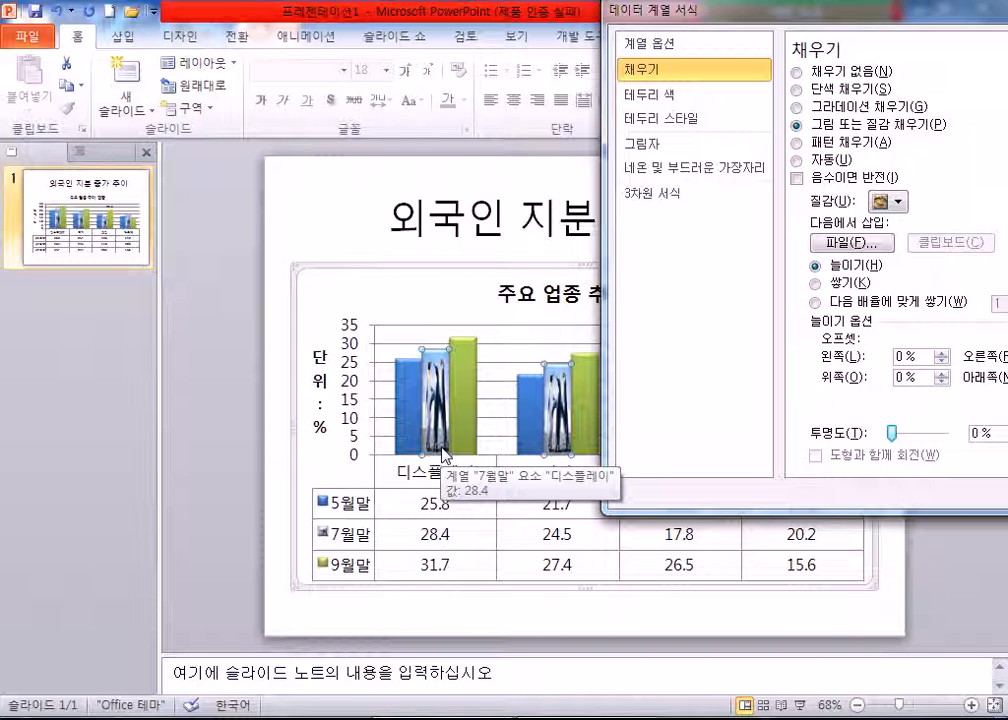
{"action": "left_click", "coordinate": [812, 284]}
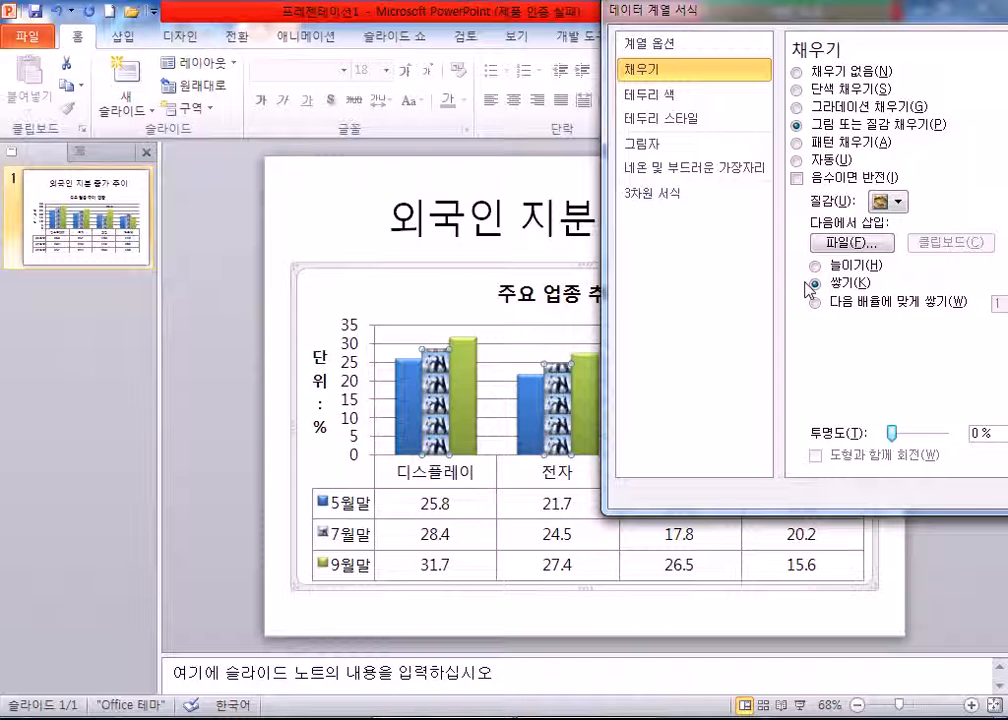
{"action": "left_click_drag", "start_coordinate": [693, 15], "coordinate": [428, 15]}
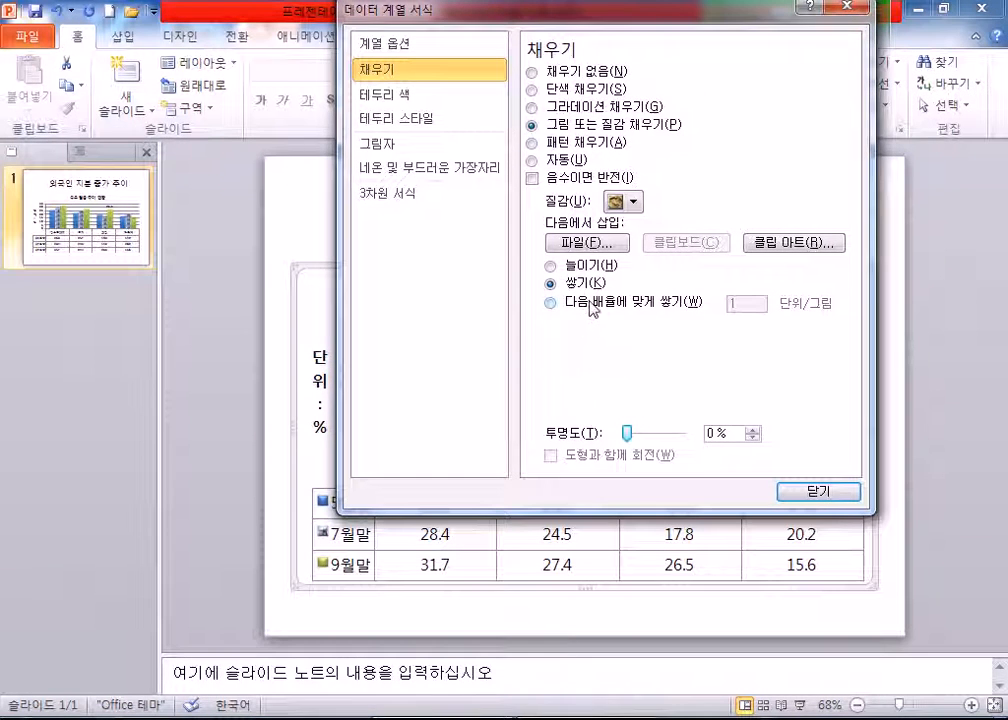
{"action": "left_click_drag", "start_coordinate": [593, 15], "coordinate": [751, 27]}
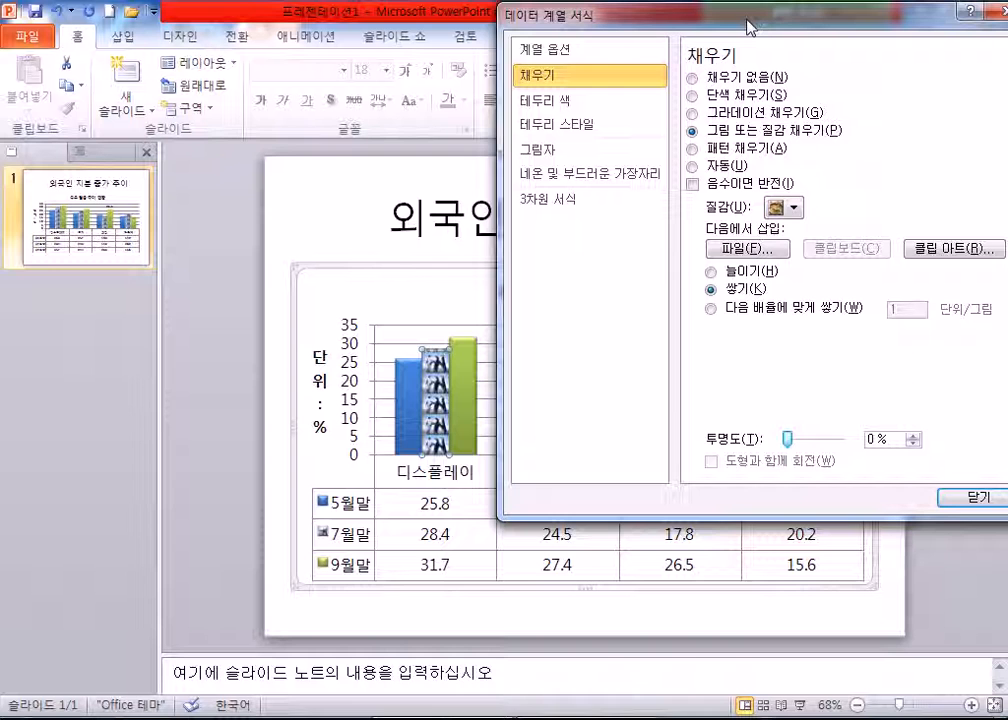
{"action": "left_click_drag", "start_coordinate": [750, 24], "coordinate": [731, 26]}
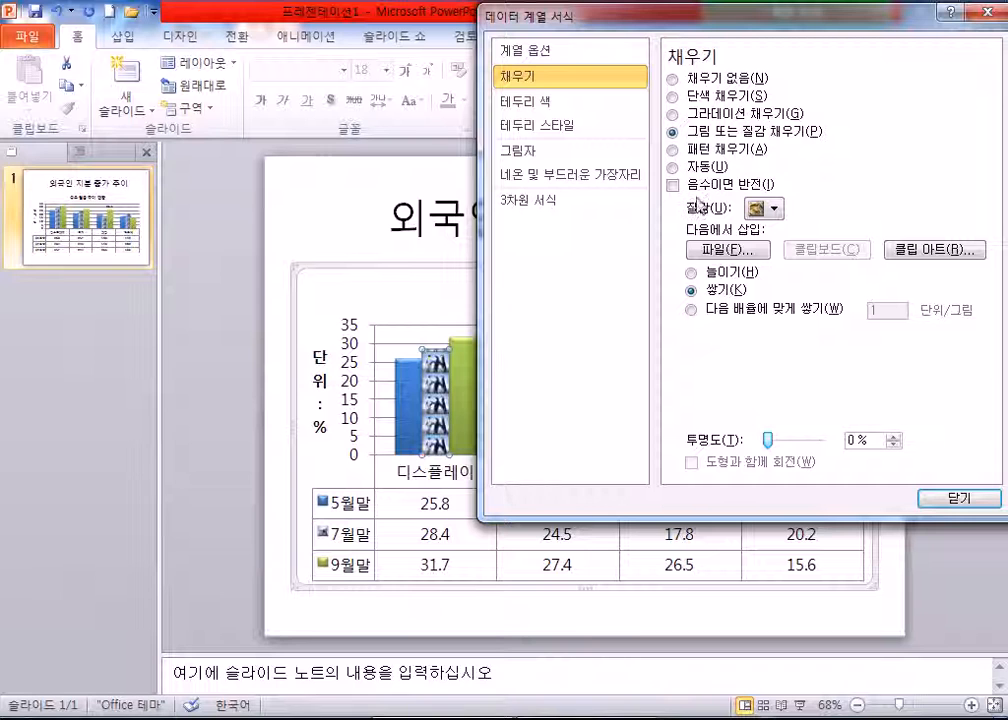
Step: Change the 7월말 series back to a solid red fill
{"action": "left_click", "coordinate": [673, 97]}
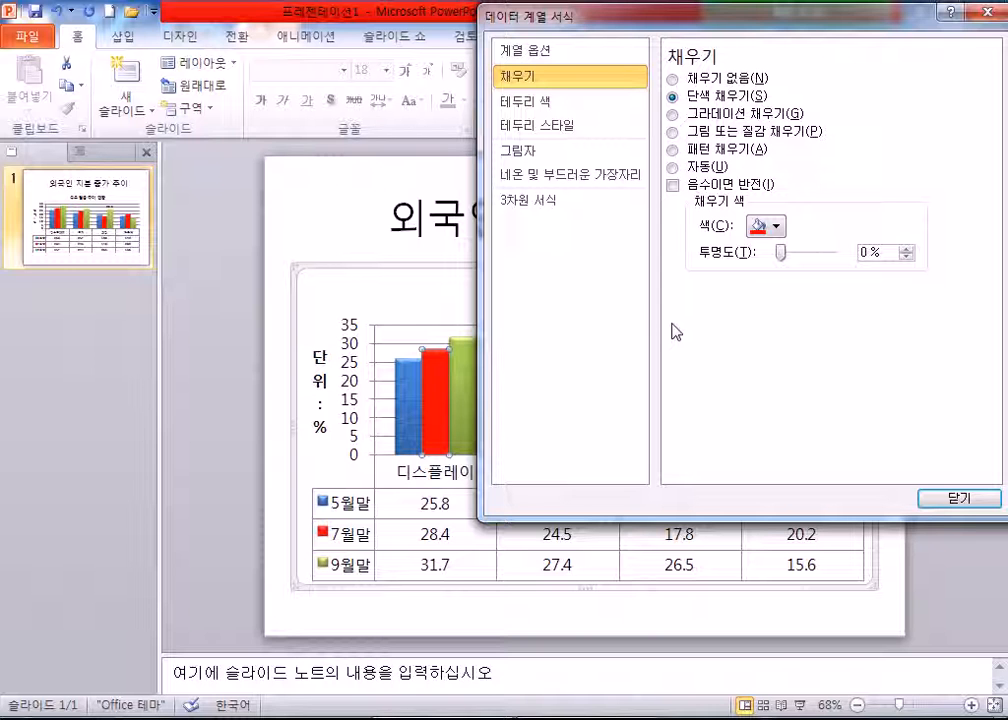
{"action": "left_click", "coordinate": [942, 500]}
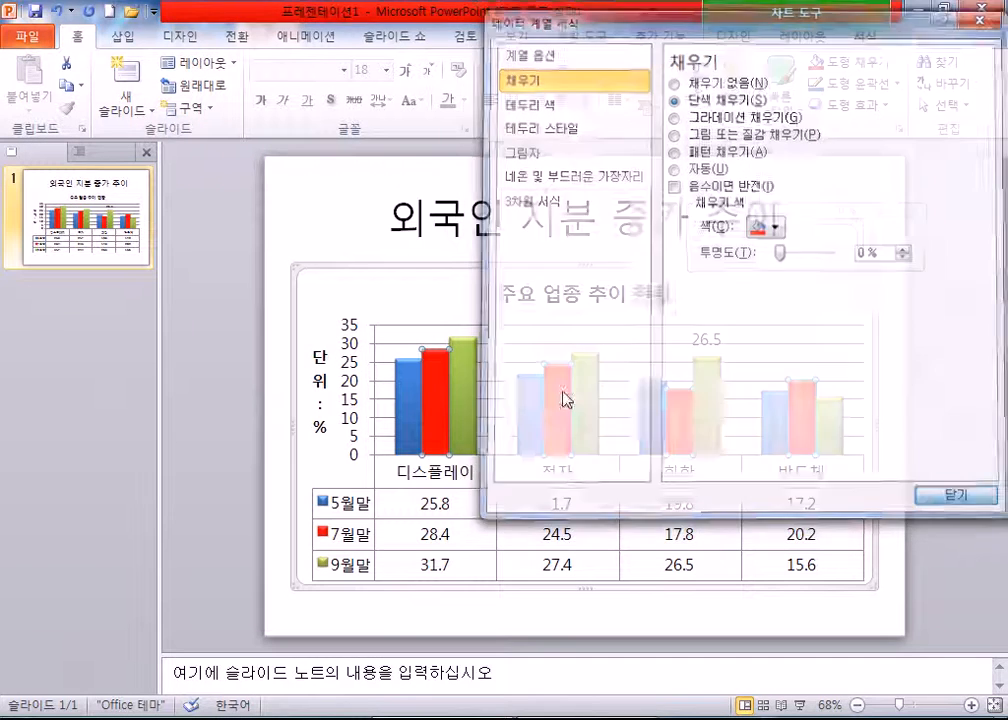
Step: Examine the chart formatting commands and the gradient choices offered for filling the 7월말 series
{"action": "left_click", "coordinate": [862, 36]}
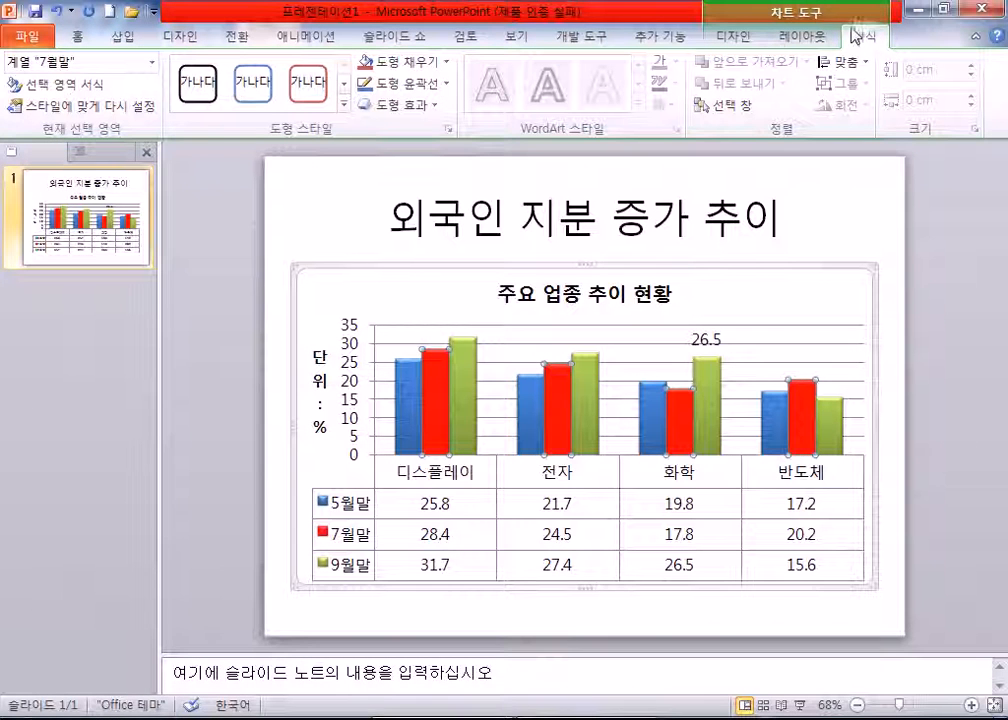
{"action": "left_click", "coordinate": [738, 36]}
{"action": "left_click", "coordinate": [806, 42]}
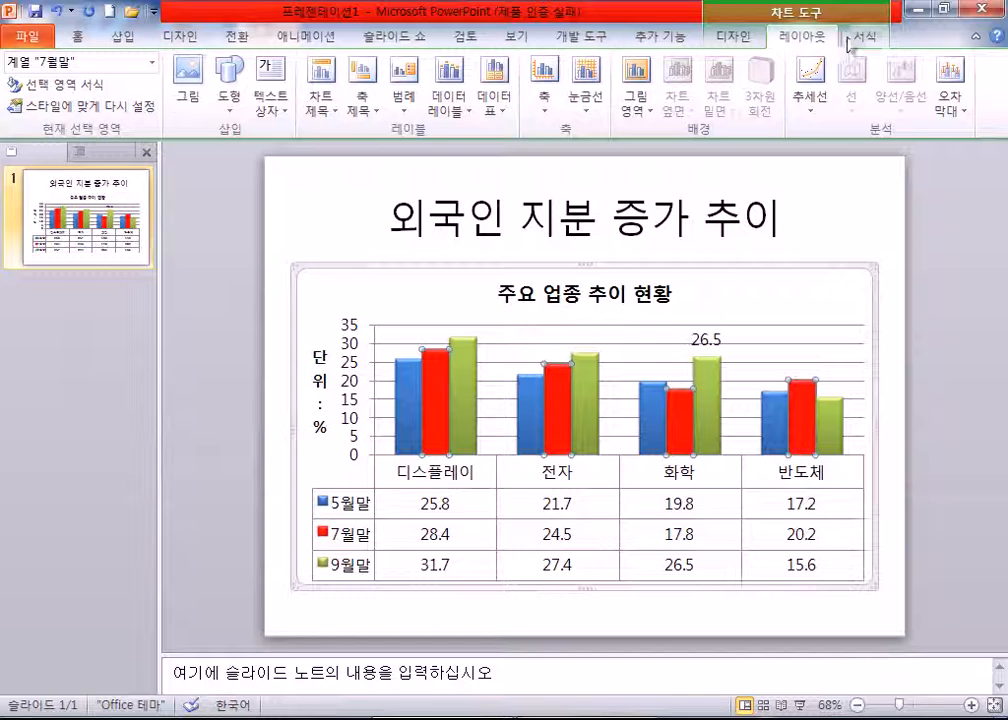
{"action": "left_click", "coordinate": [857, 40]}
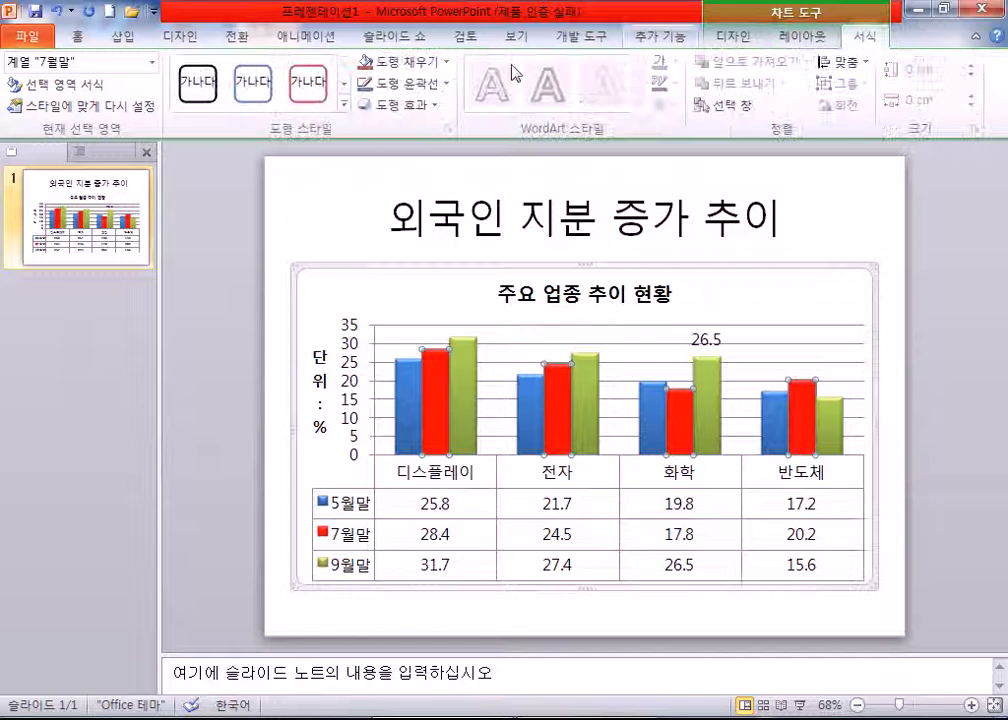
{"action": "left_click", "coordinate": [452, 68]}
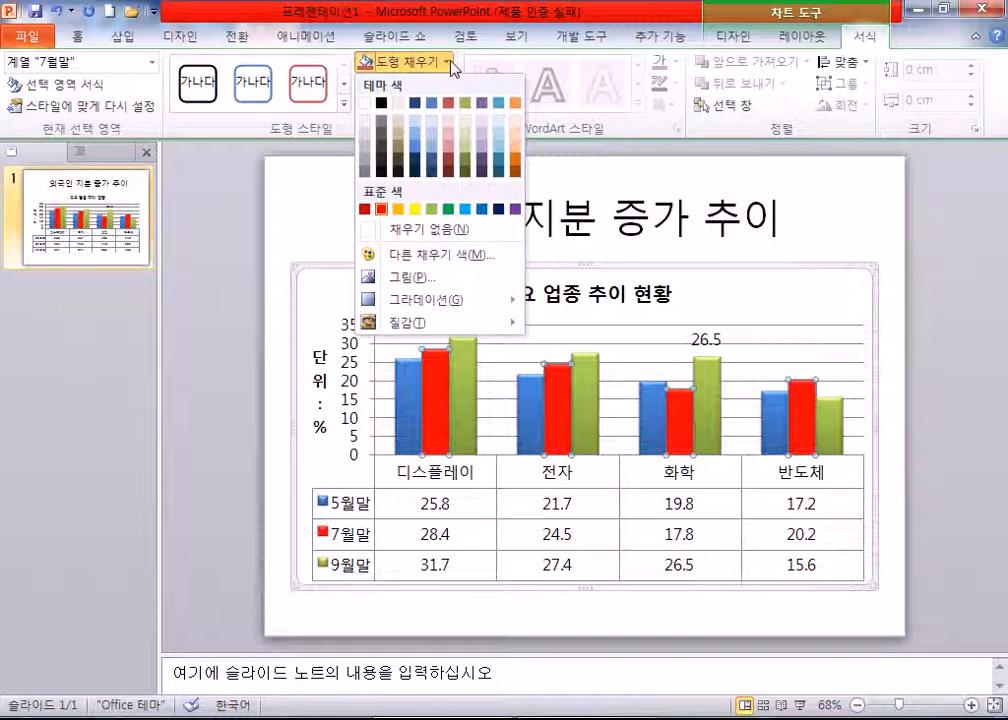
{"action": "mouse_move", "coordinate": [408, 300]}
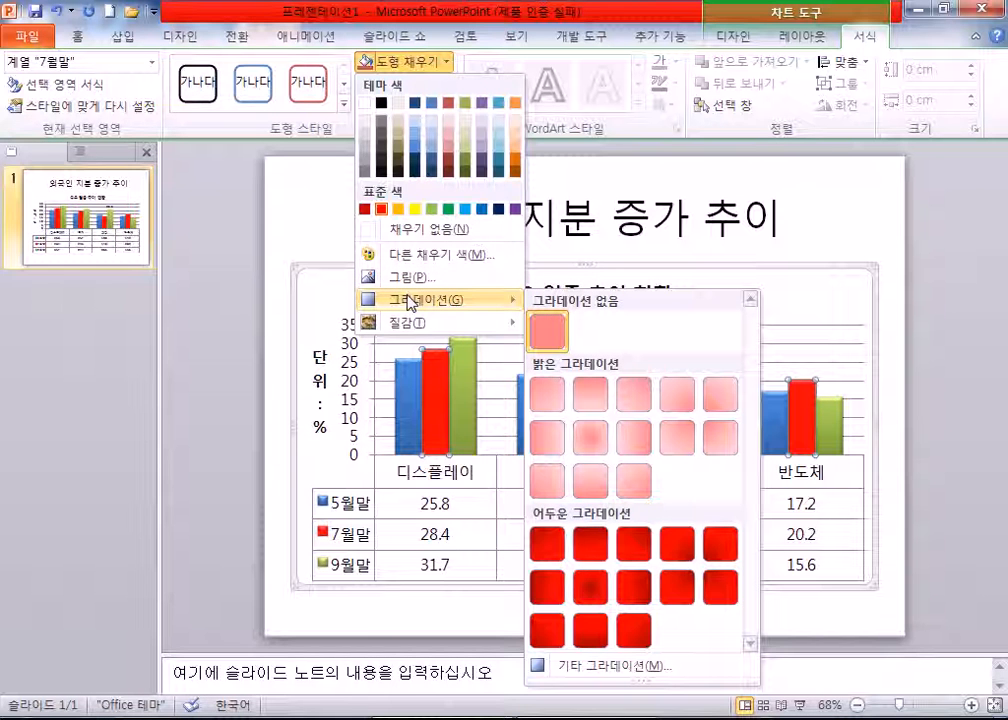
{"action": "key", "text": "Escape"}
{"action": "key", "text": "Escape"}
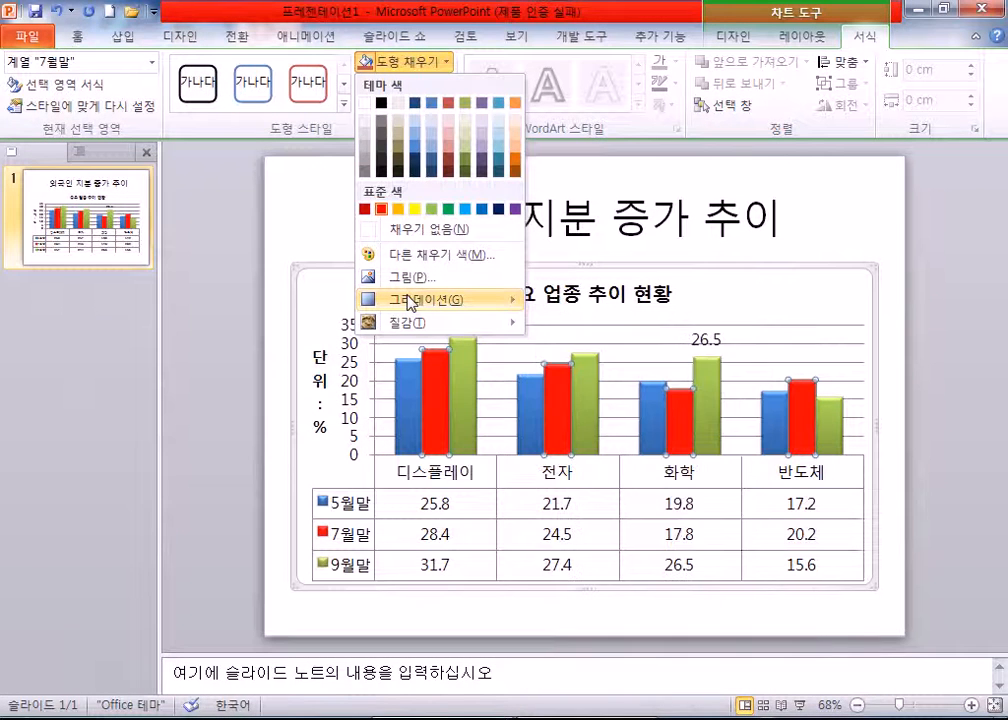
{"action": "key", "text": "ctrl+1"}
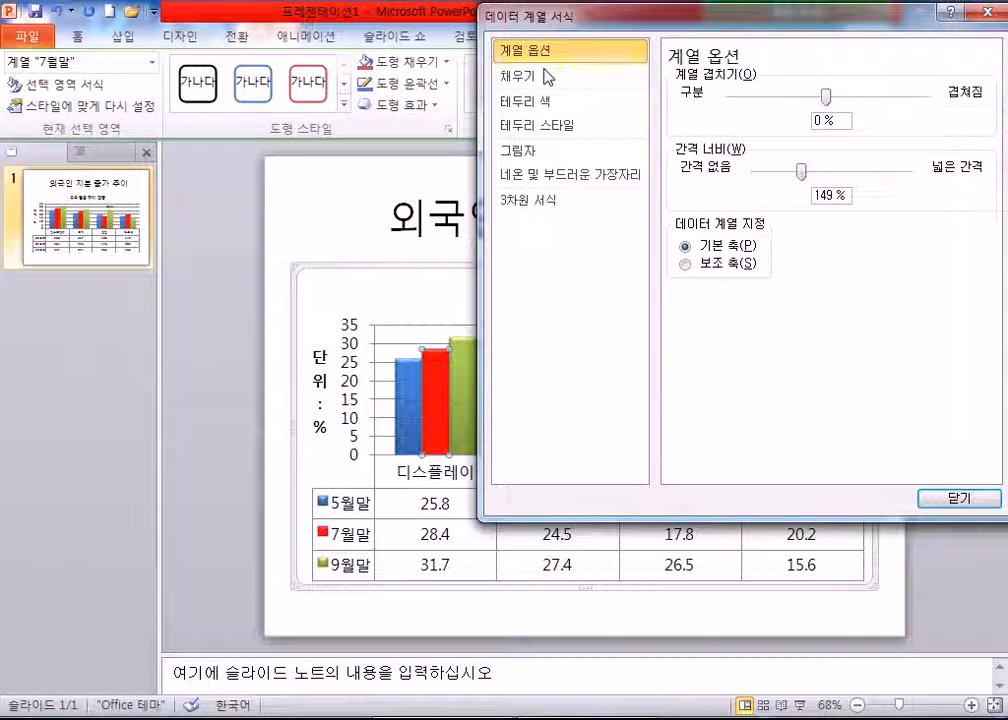
{"action": "left_click", "coordinate": [940, 498]}
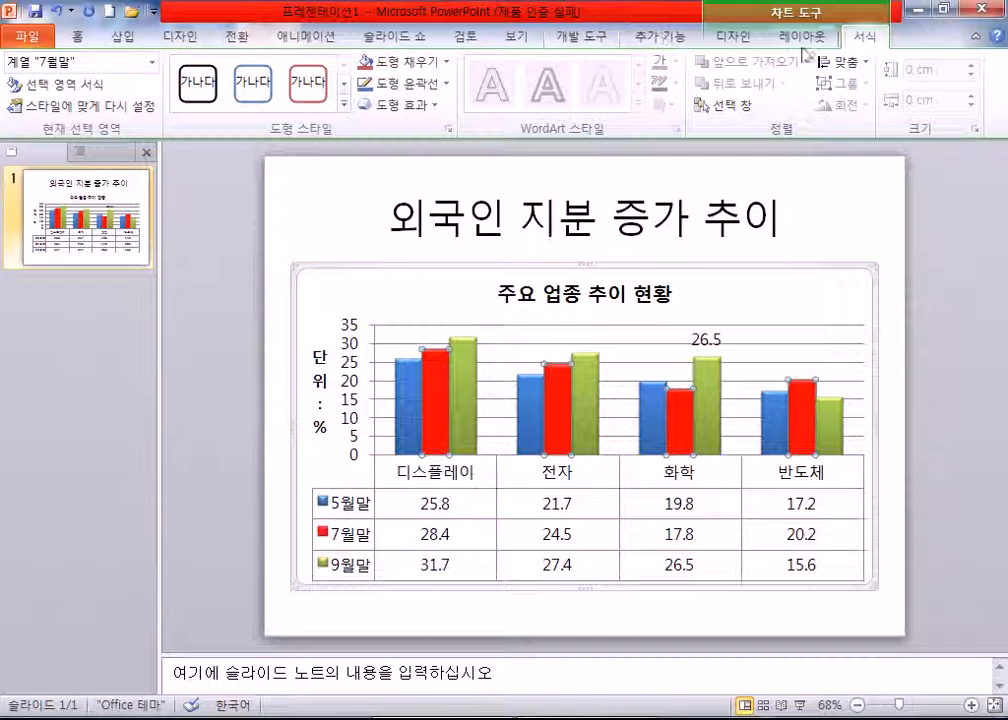
Step: Apply a gradient fill to the 7월말 series using the rainbow preset that runs from pink through yellow to blue
{"action": "left_click", "coordinate": [731, 36]}
{"action": "left_click", "coordinate": [785, 40]}
{"action": "left_click", "coordinate": [854, 40]}
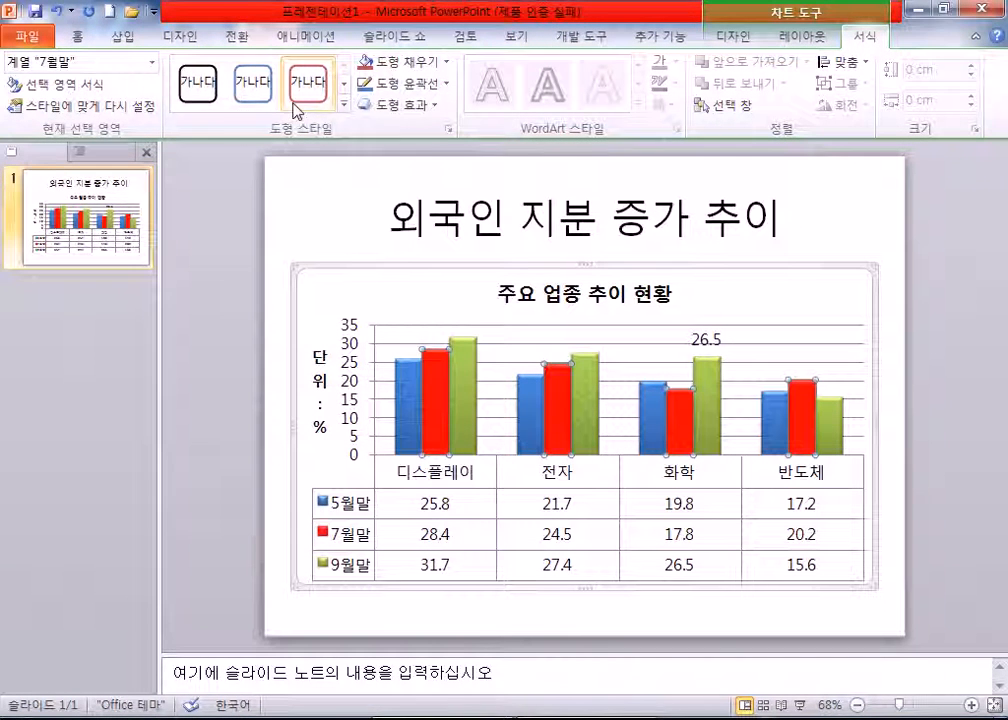
{"action": "left_click", "coordinate": [447, 66]}
{"action": "mouse_move", "coordinate": [447, 305]}
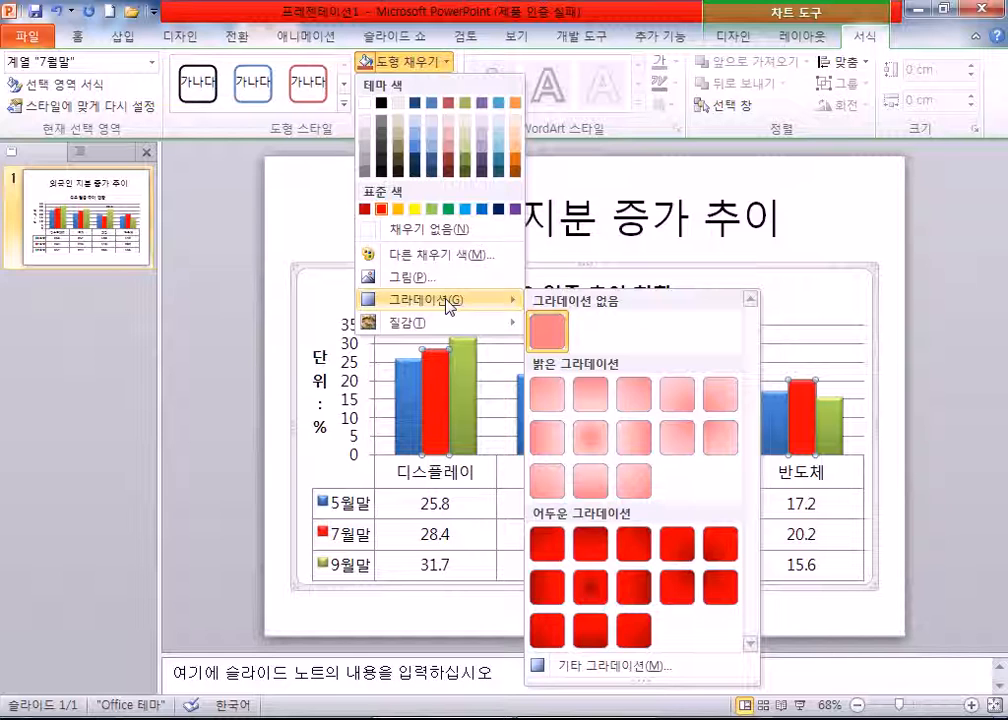
{"action": "left_click", "coordinate": [630, 668]}
{"action": "mouse_move", "coordinate": [567, 18]}
{"action": "left_mouse_down"}
{"action": "mouse_move", "coordinate": [537, 28]}
{"action": "mouse_move", "coordinate": [540, 42]}
{"action": "mouse_move", "coordinate": [556, 30]}
{"action": "left_mouse_up"}
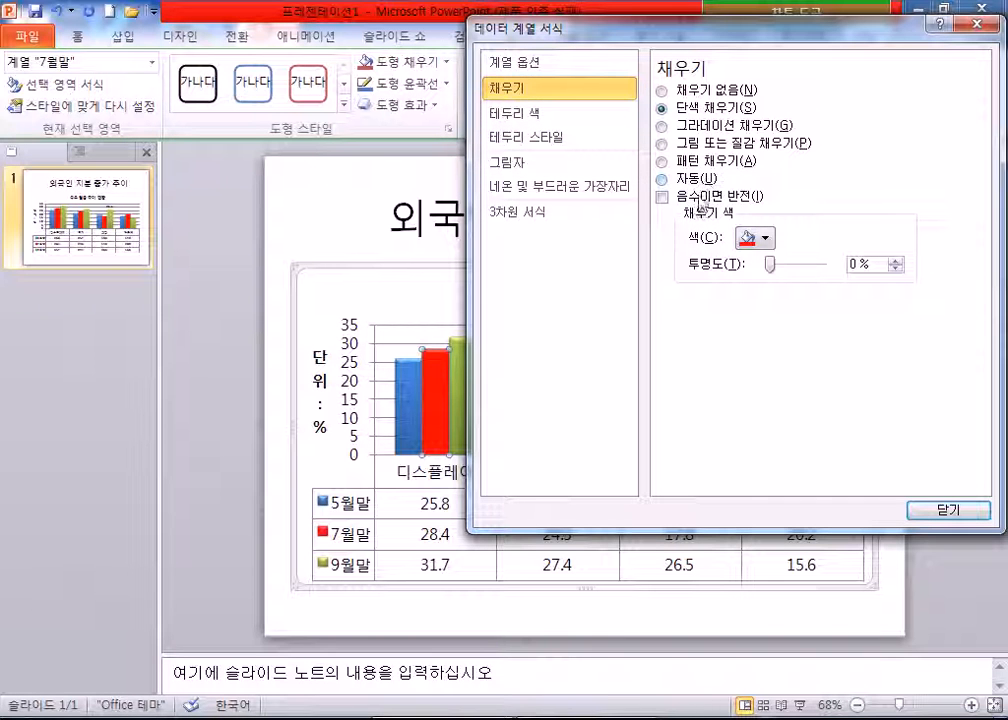
{"action": "left_click", "coordinate": [660, 126]}
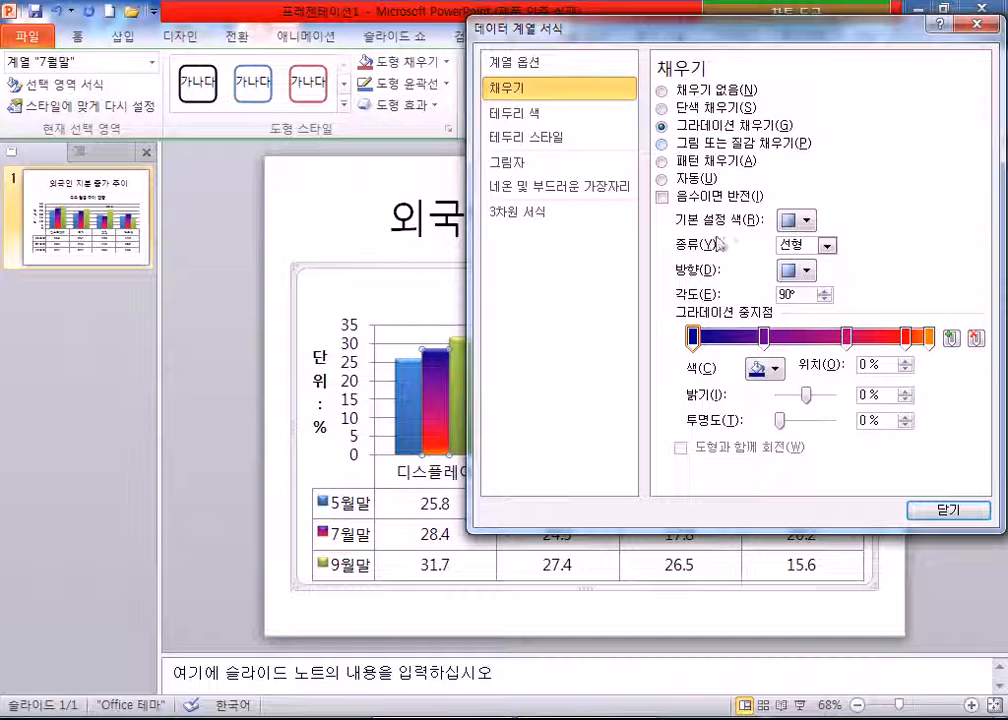
{"action": "left_click", "coordinate": [800, 220]}
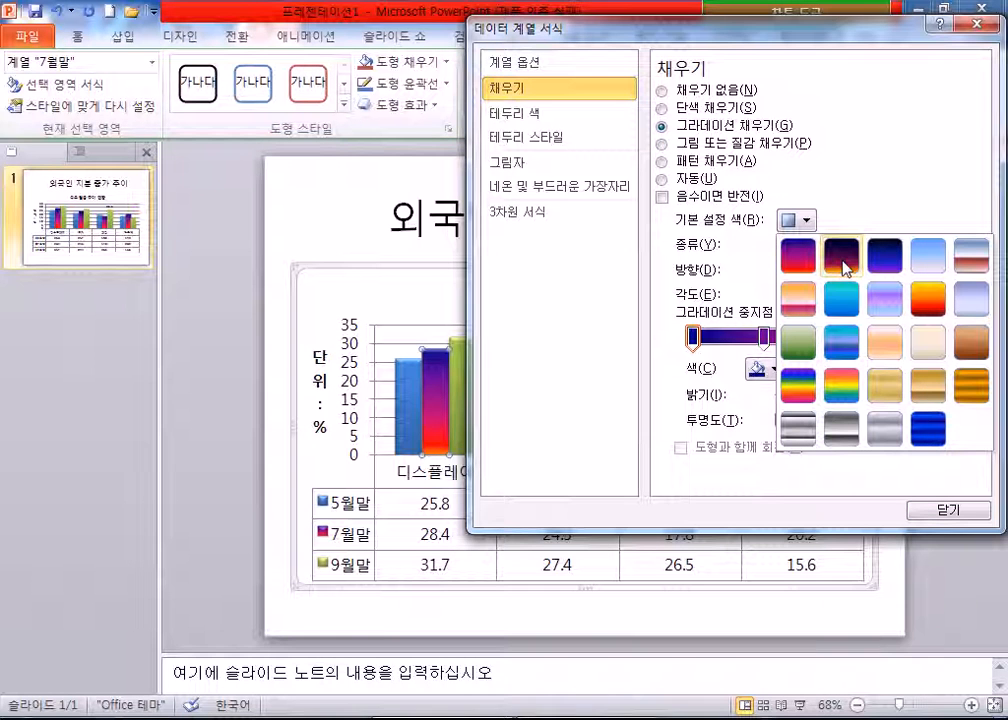
{"action": "left_click", "coordinate": [836, 390]}
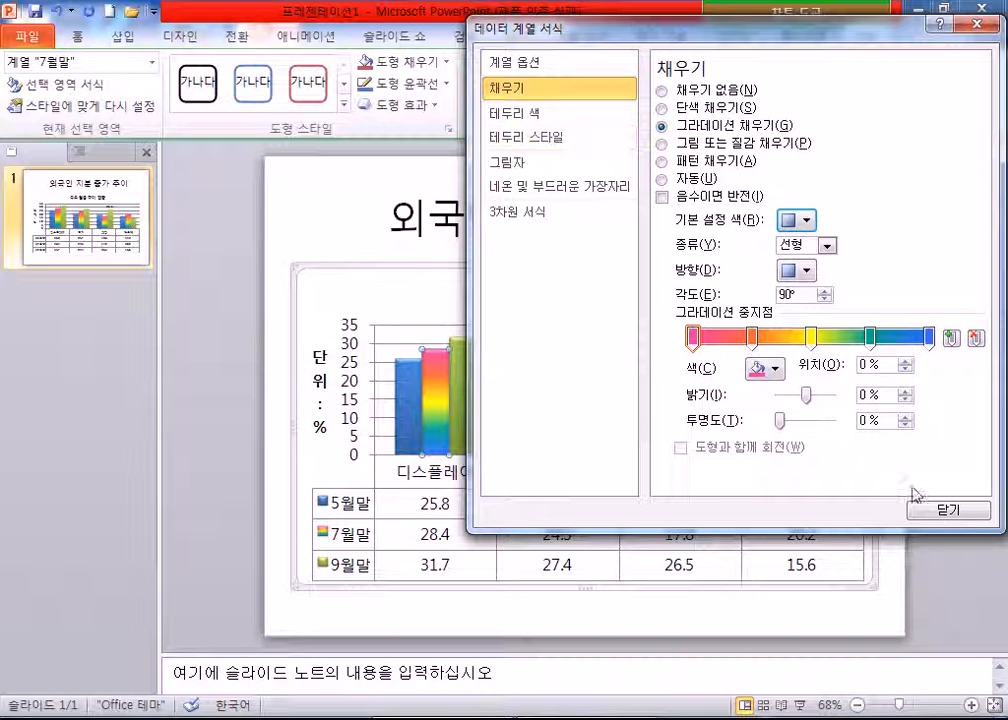
{"action": "left_click", "coordinate": [935, 512]}
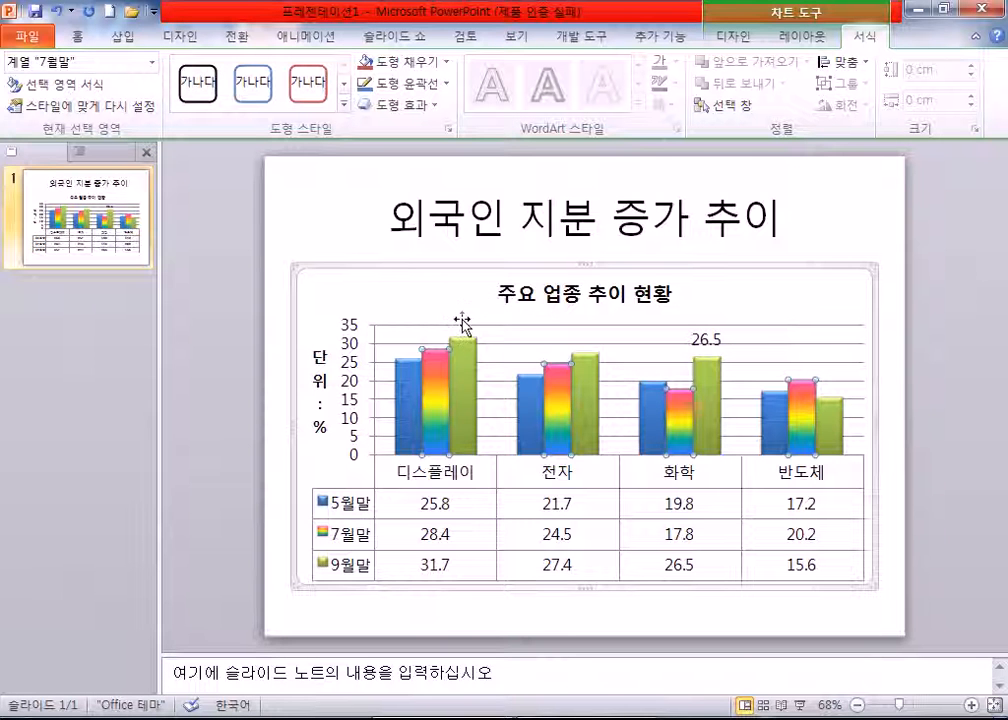
{"action": "left_click", "coordinate": [509, 339]}
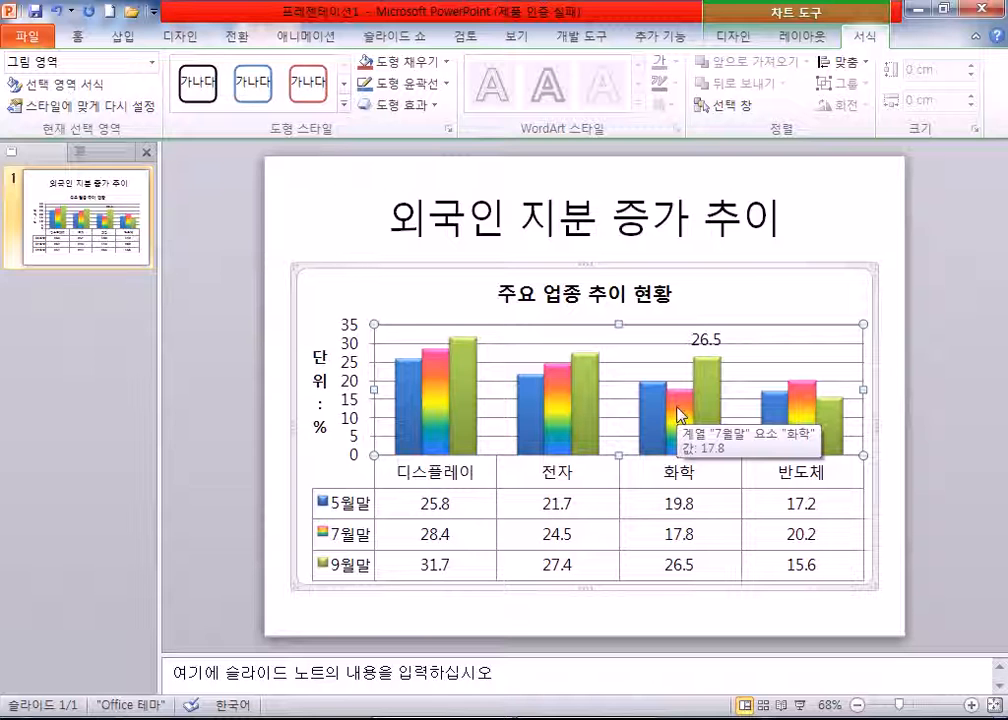
{"action": "left_click", "coordinate": [457, 293]}
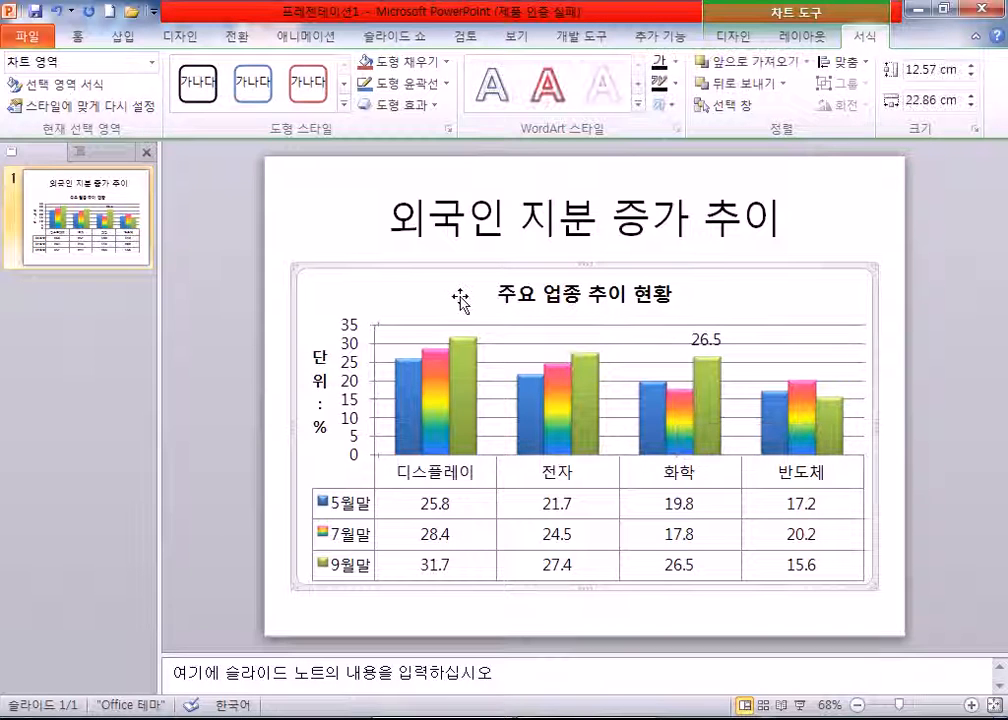
{"action": "left_click", "coordinate": [560, 300]}
{"action": "left_click", "coordinate": [417, 298]}
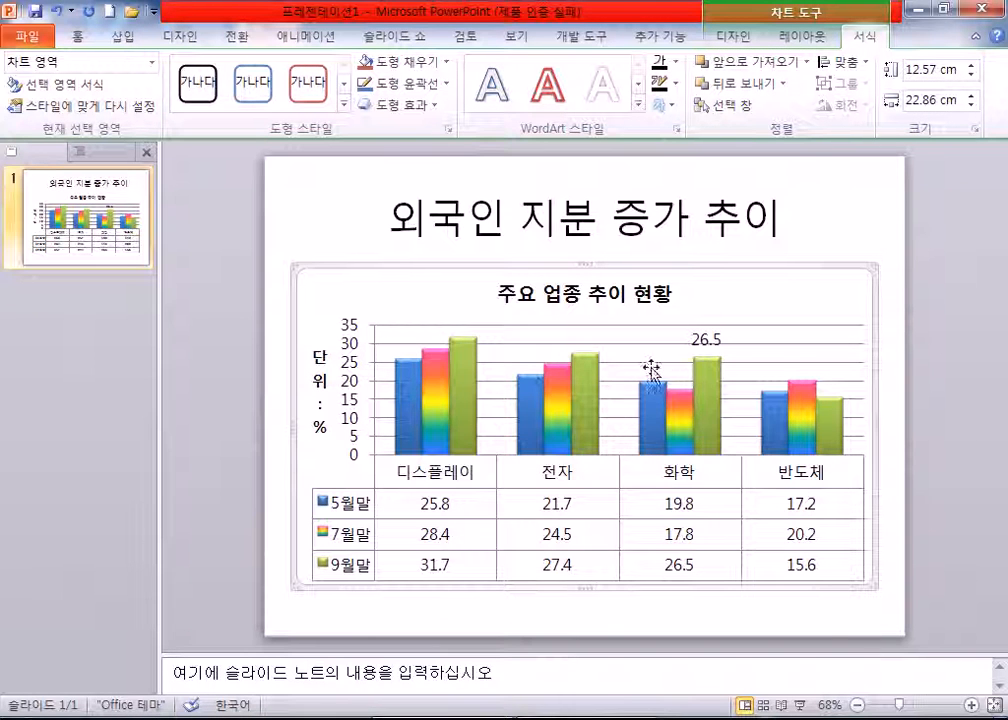
Step: Try a solid fill on the chart's plot area, and replace it with a gradient fill using the pale peach-orange banded preset
{"action": "left_click", "coordinate": [777, 353]}
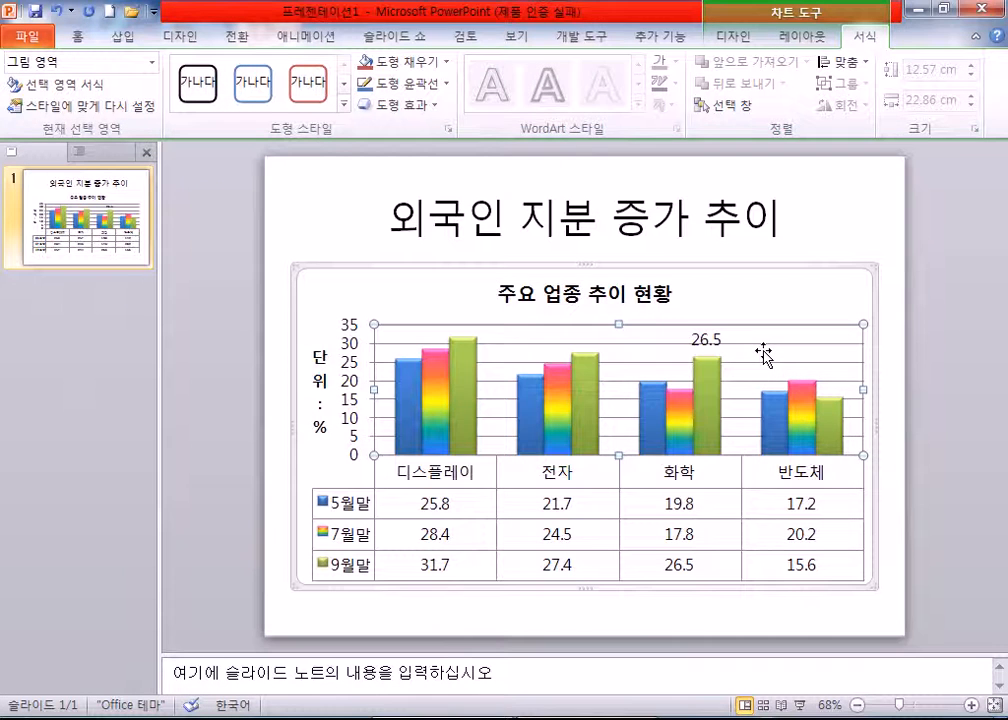
{"action": "double_click", "coordinate": [763, 353]}
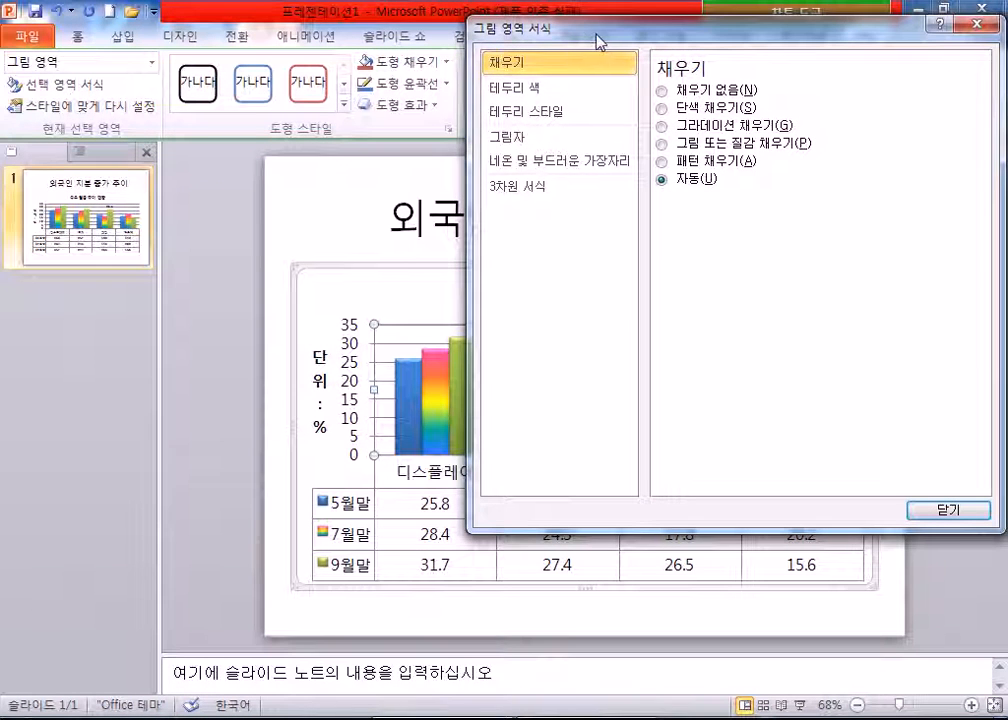
{"action": "left_click_drag", "start_coordinate": [594, 31], "coordinate": [643, 82]}
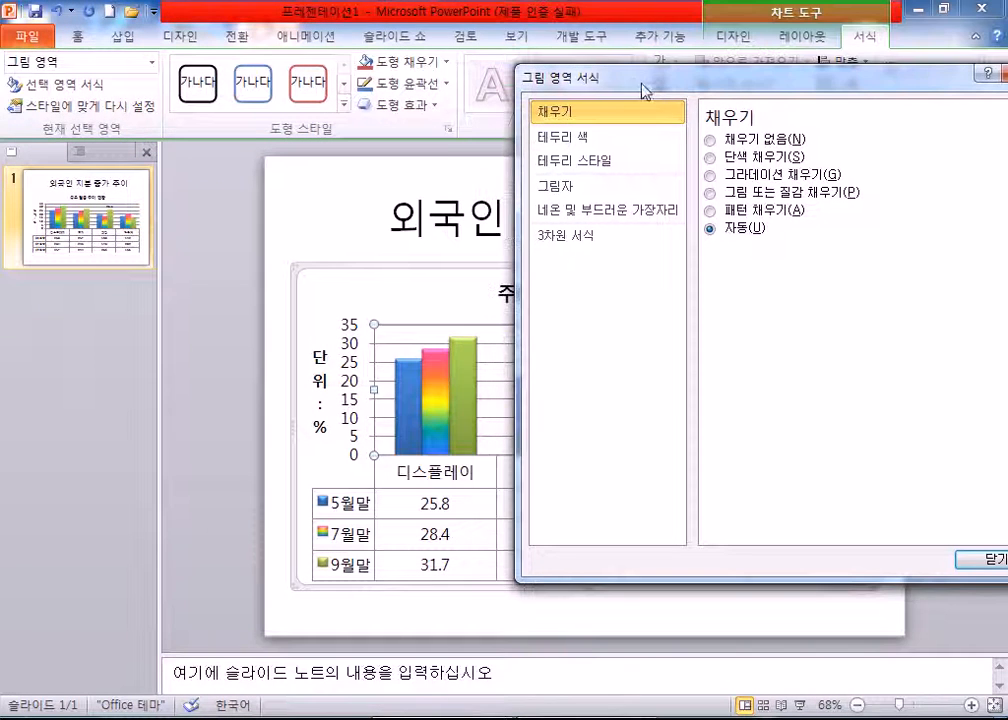
{"action": "left_click", "coordinate": [711, 157]}
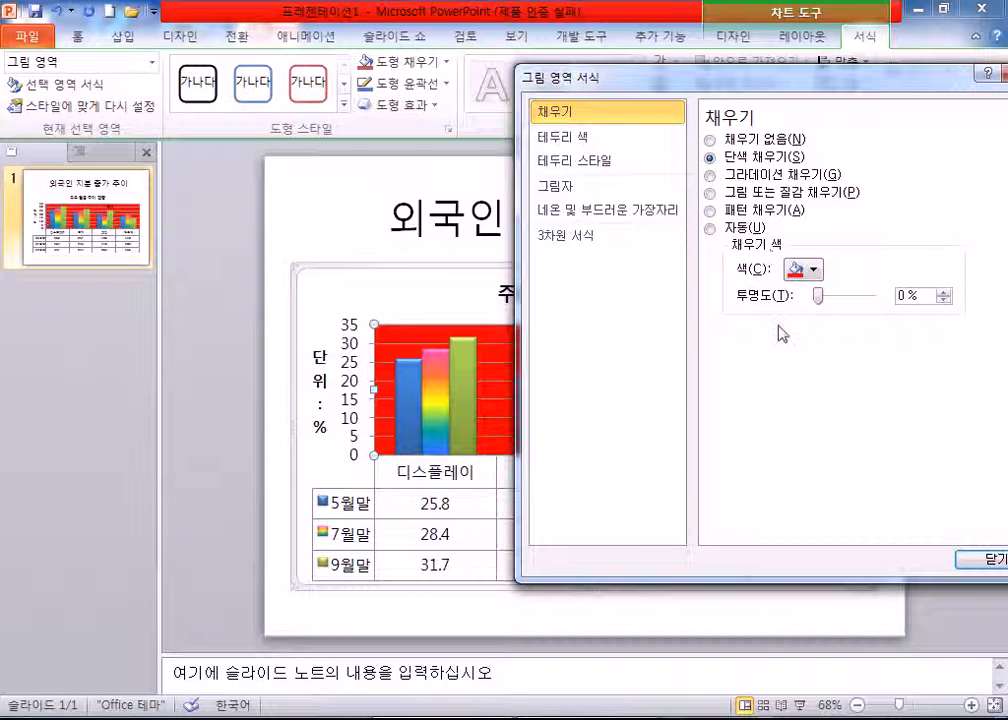
{"action": "left_click", "coordinate": [712, 175]}
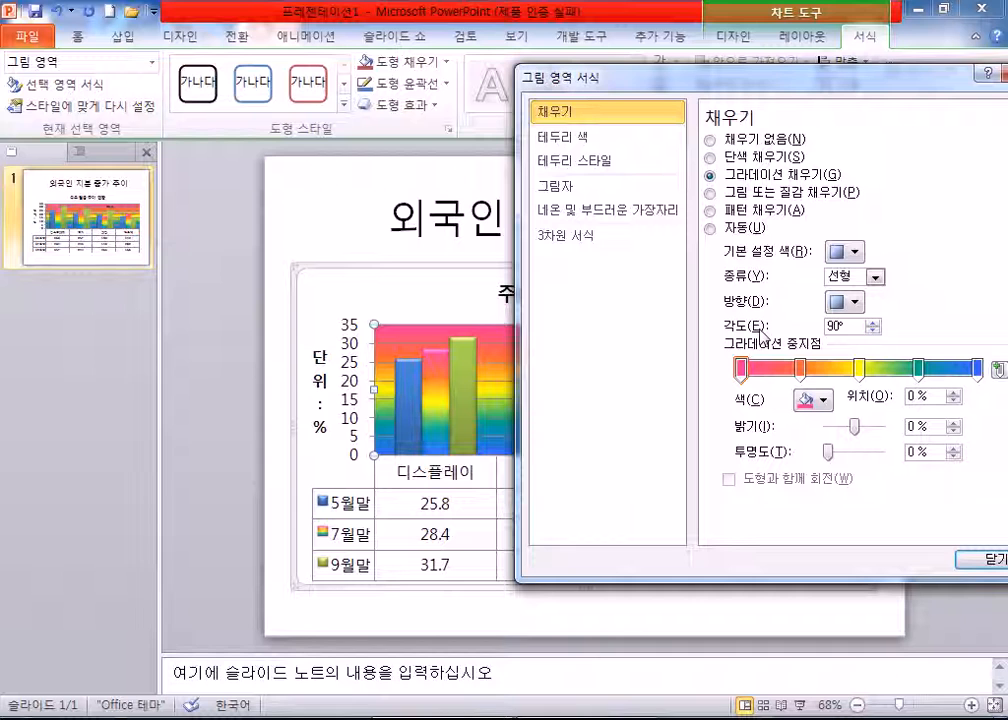
{"action": "left_click", "coordinate": [855, 256]}
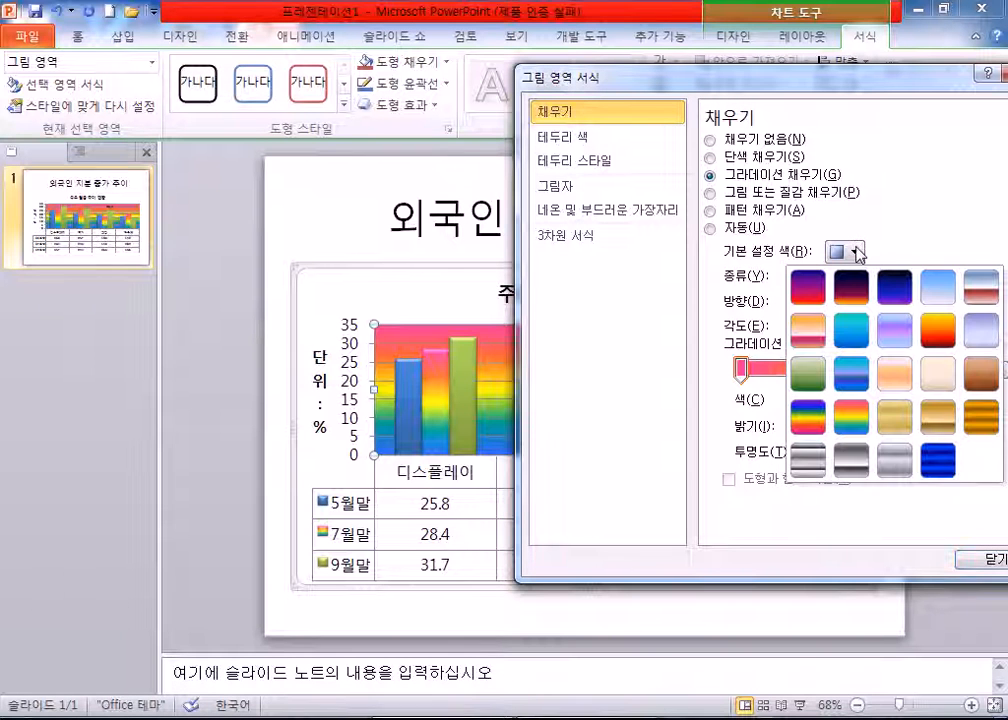
{"action": "left_click", "coordinate": [900, 382]}
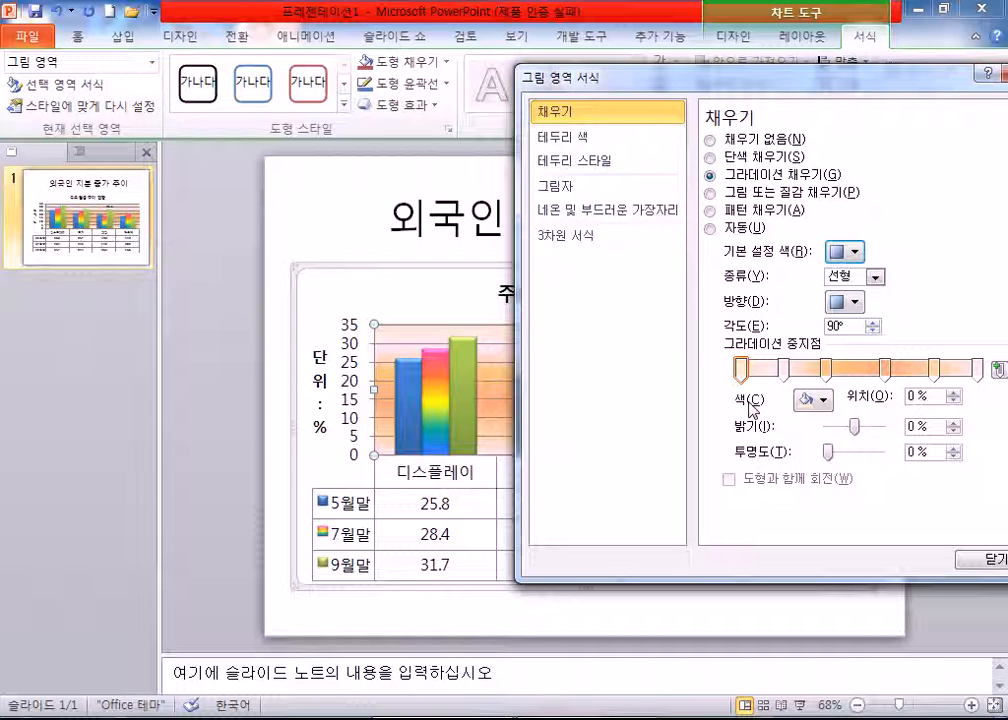
{"action": "left_click_drag", "start_coordinate": [670, 82], "coordinate": [450, 84]}
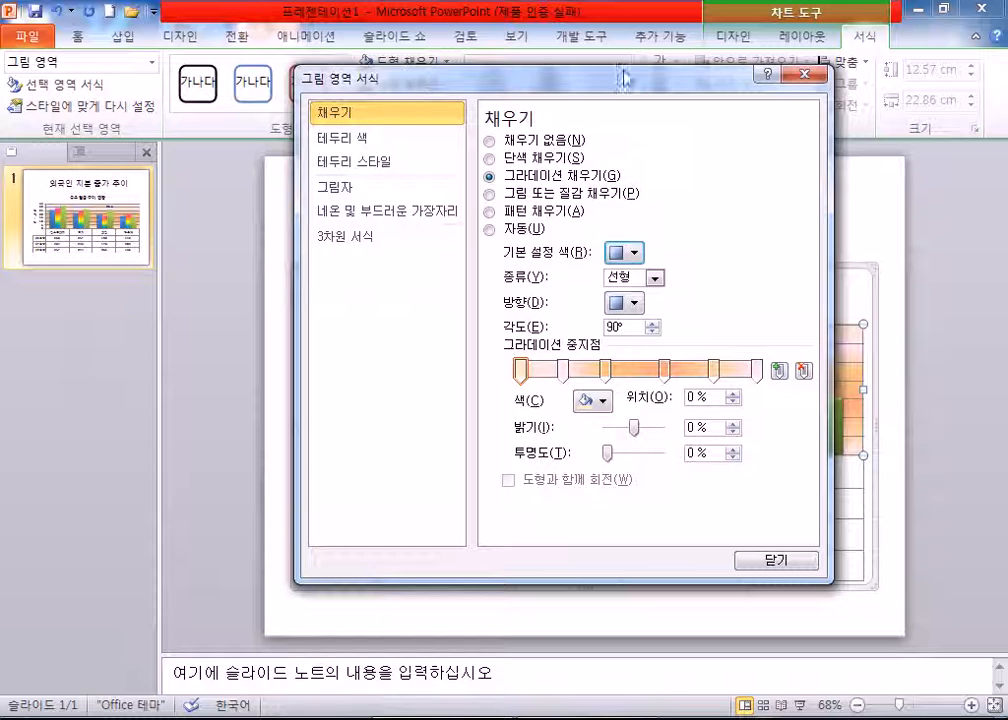
{"action": "left_click", "coordinate": [811, 74]}
{"action": "left_click", "coordinate": [740, 37]}
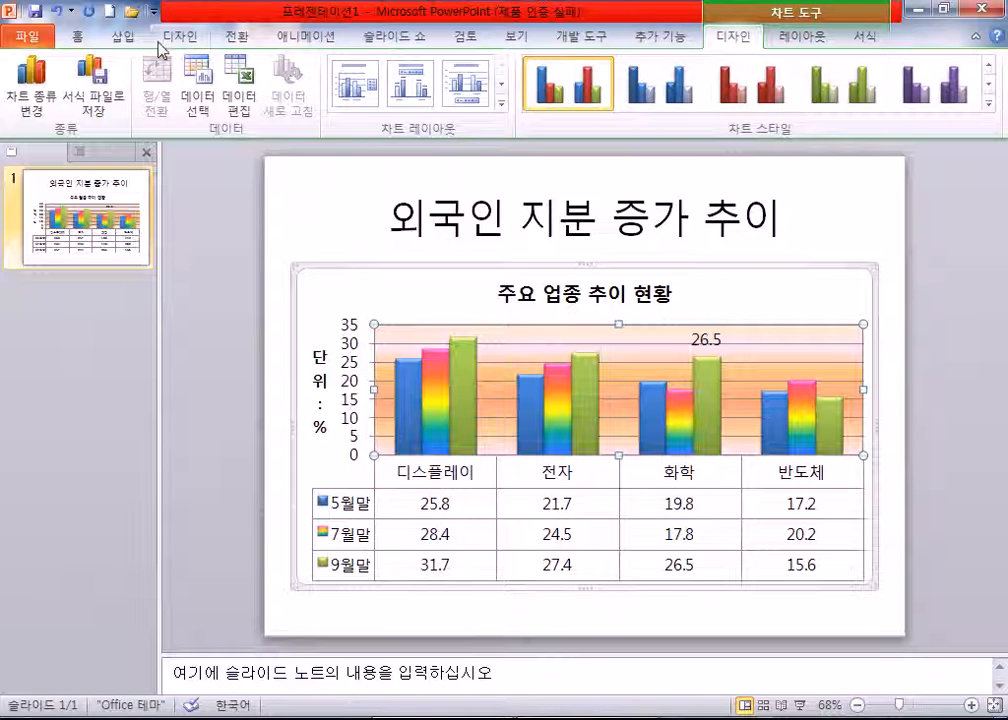
{"action": "left_click", "coordinate": [32, 90]}
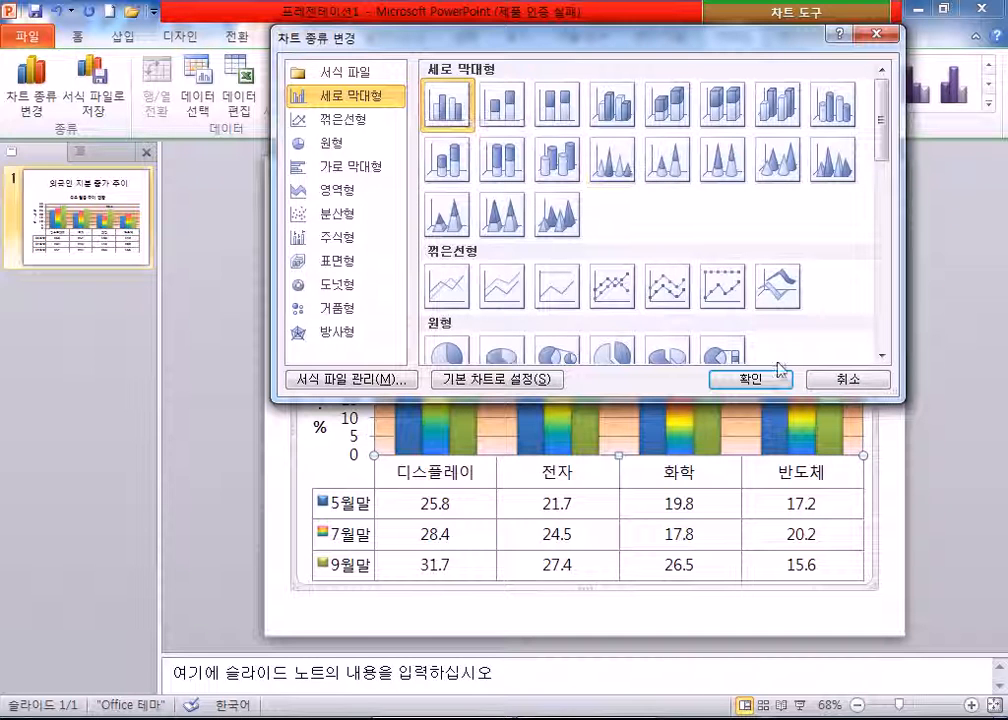
{"action": "left_click", "coordinate": [832, 380]}
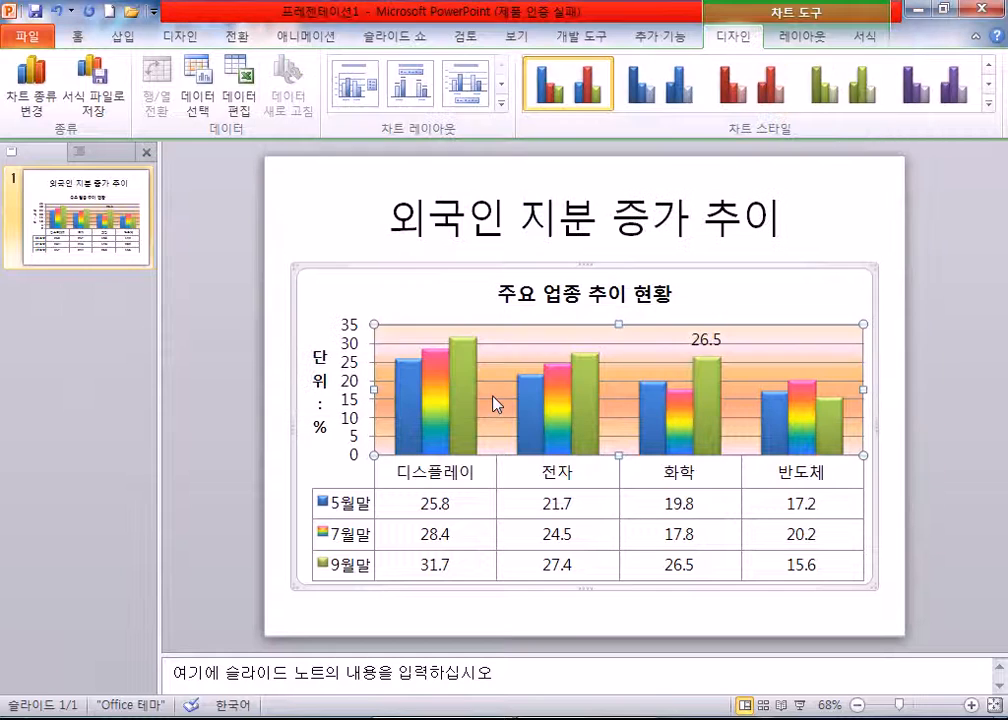
{"action": "left_click", "coordinate": [210, 220]}
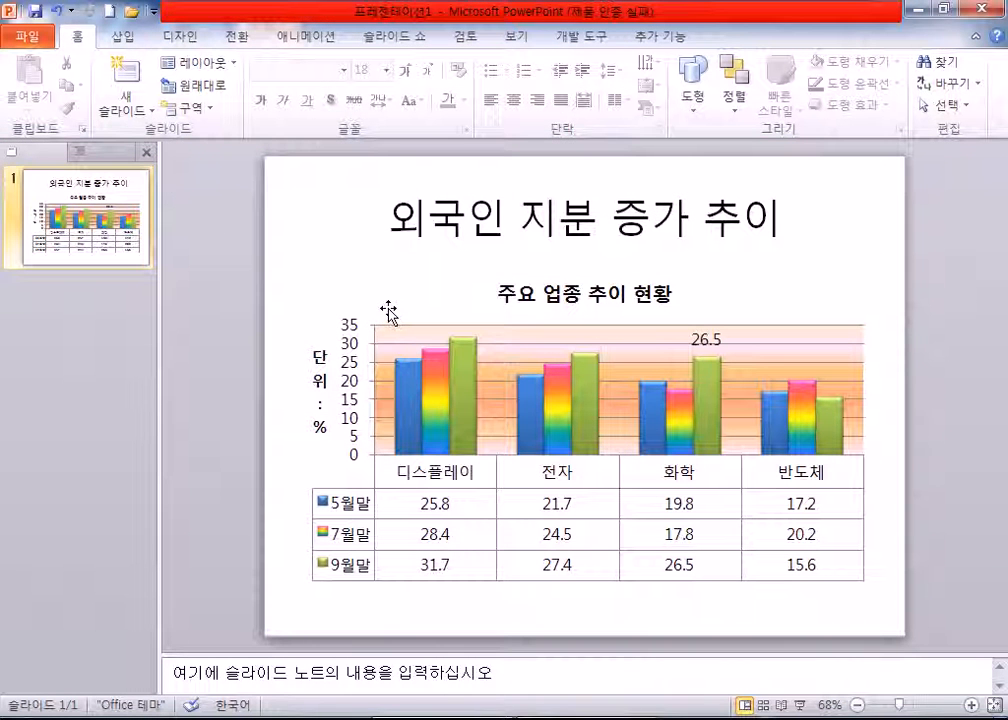
Step: Change the 주요 업종 추이 현황 chart from clustered columns to the 2-D stacked column type
{"action": "left_click", "coordinate": [596, 336]}
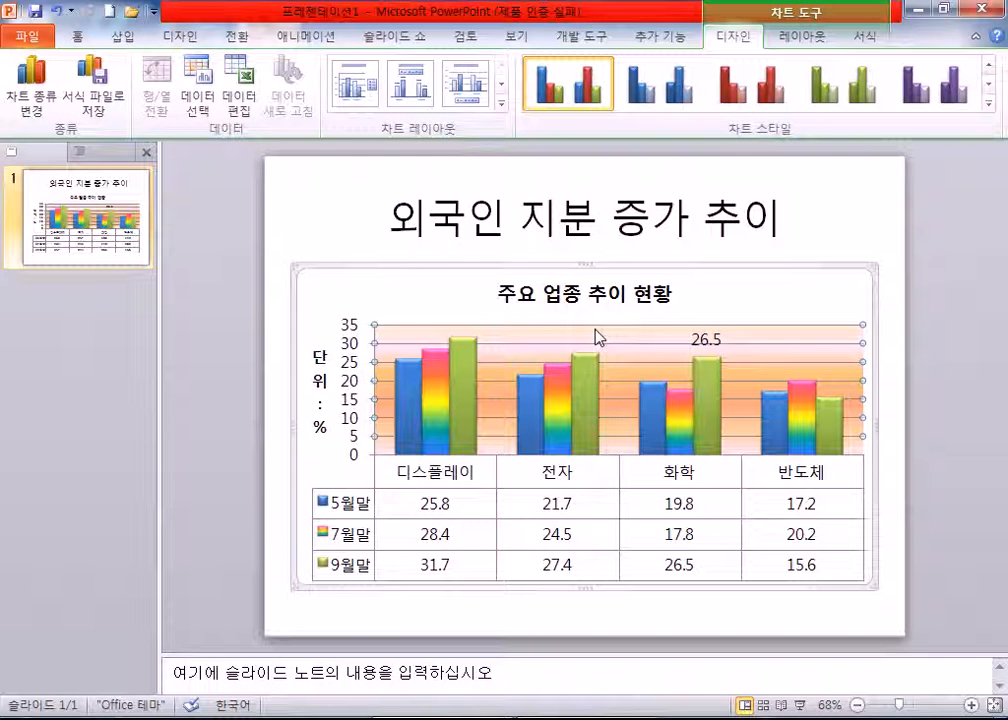
{"action": "left_click", "coordinate": [42, 100]}
{"action": "left_click", "coordinate": [512, 106]}
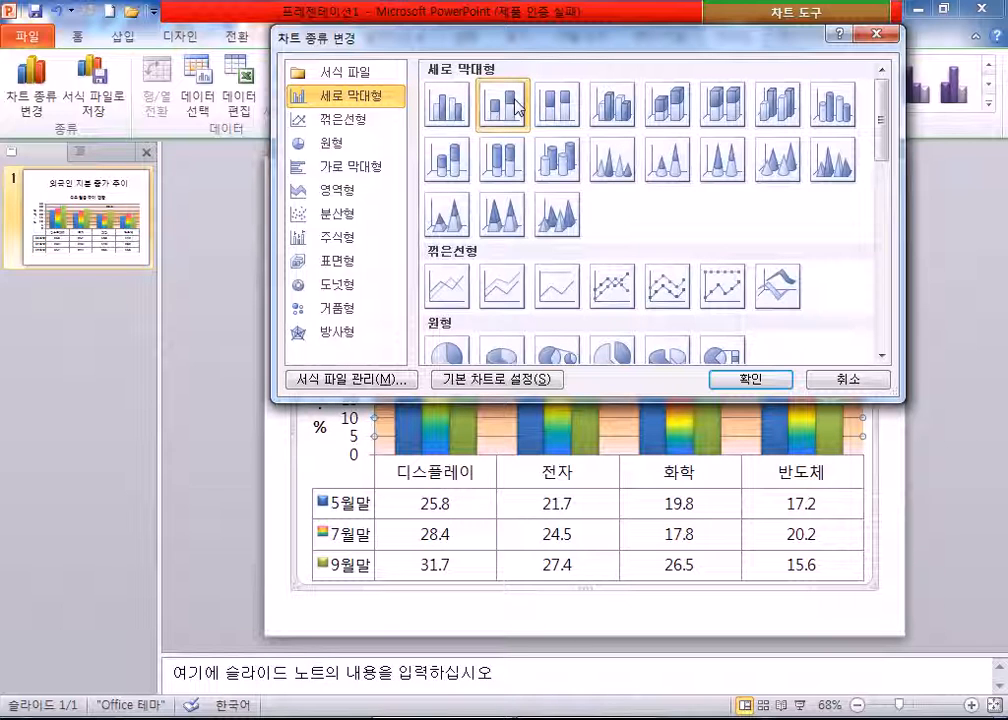
{"action": "left_click", "coordinate": [757, 380]}
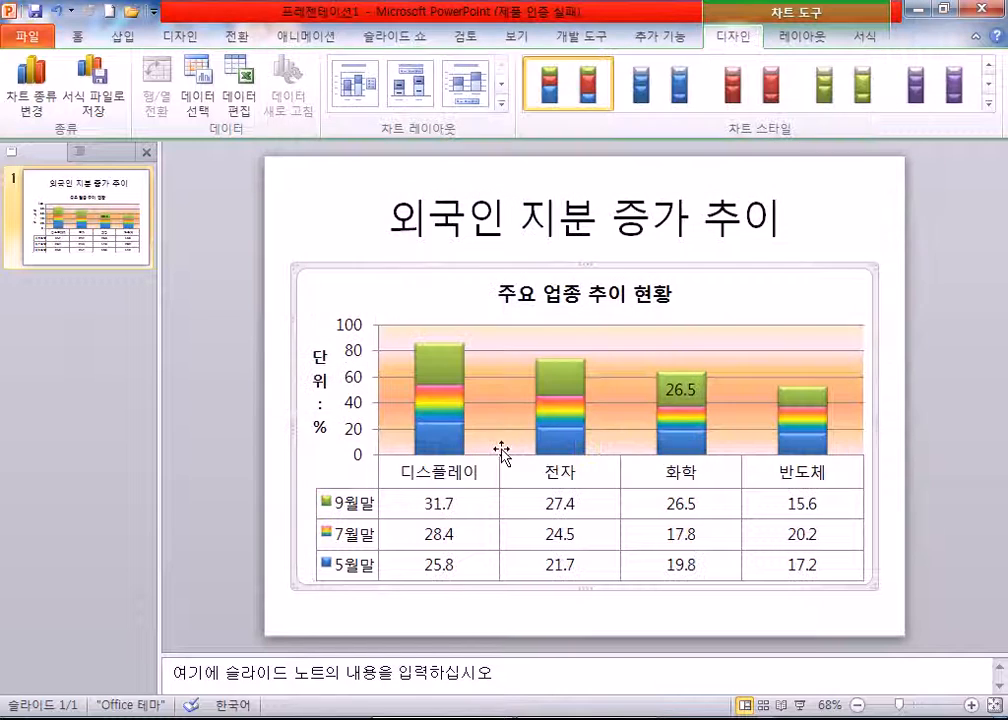
{"action": "mouse_move", "coordinate": [436, 410]}
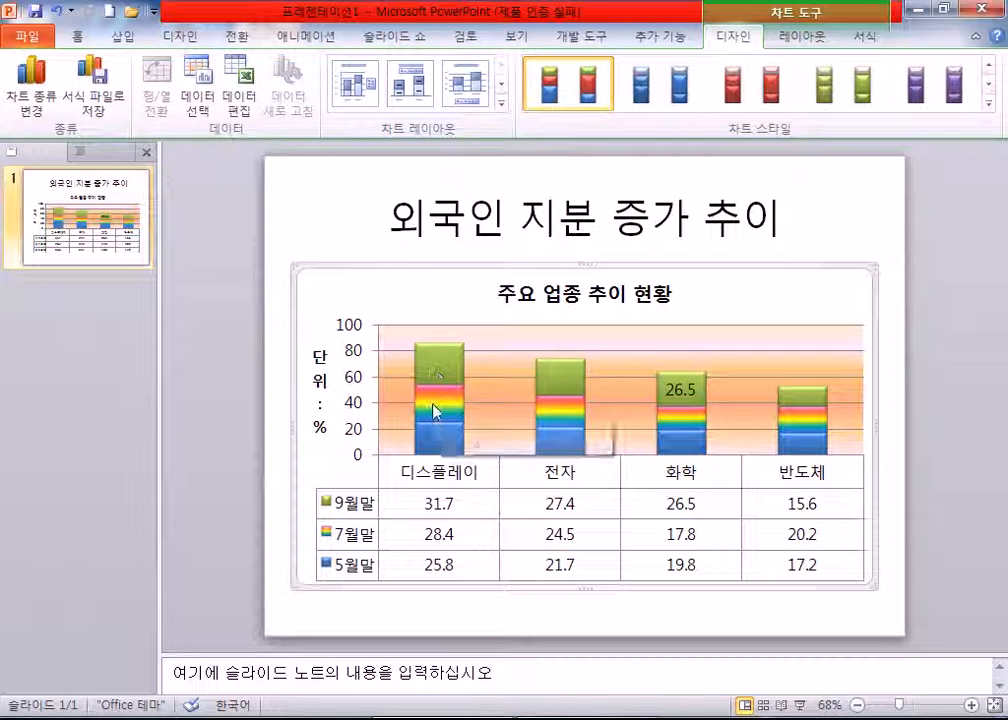